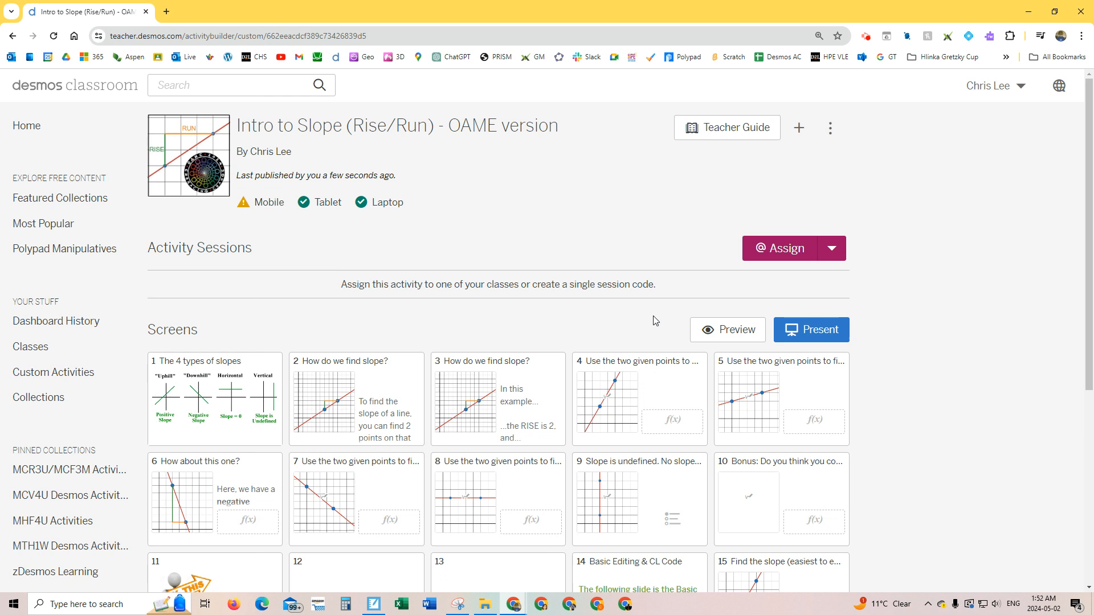
Step: Open the student preview of the activity and enter 3/2 as the slope on screen 4
left_click(721, 335)
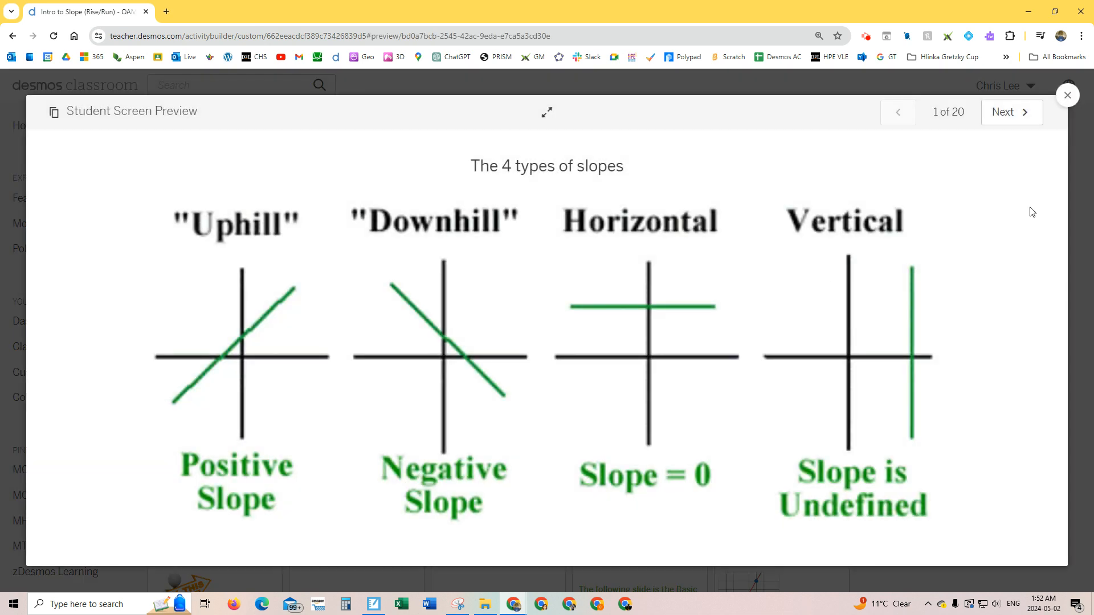
left_click(1010, 117)
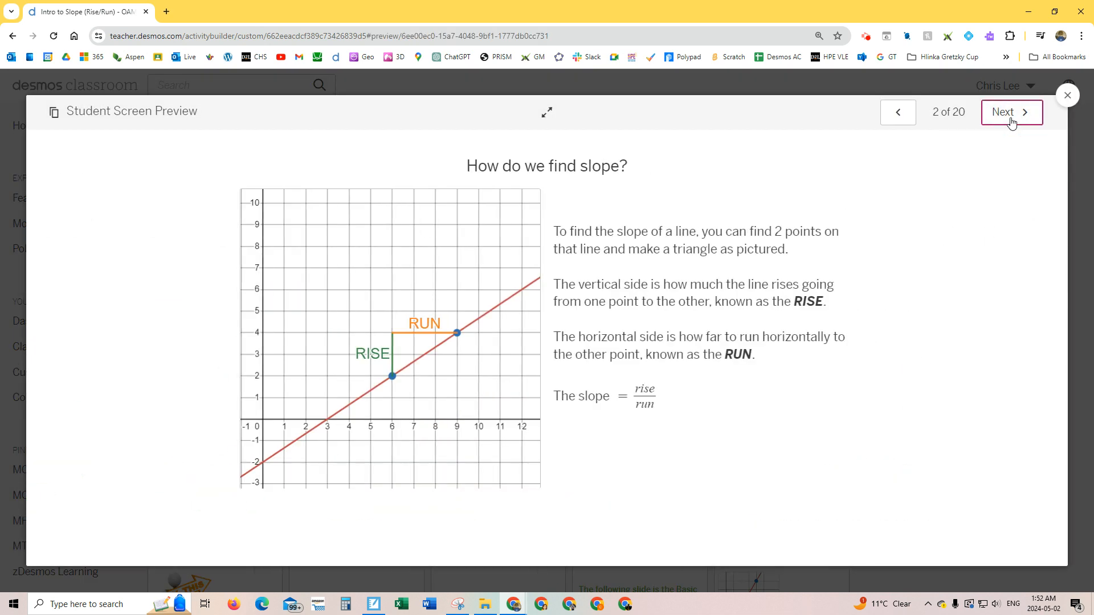
left_click(1011, 121)
left_click(1011, 121)
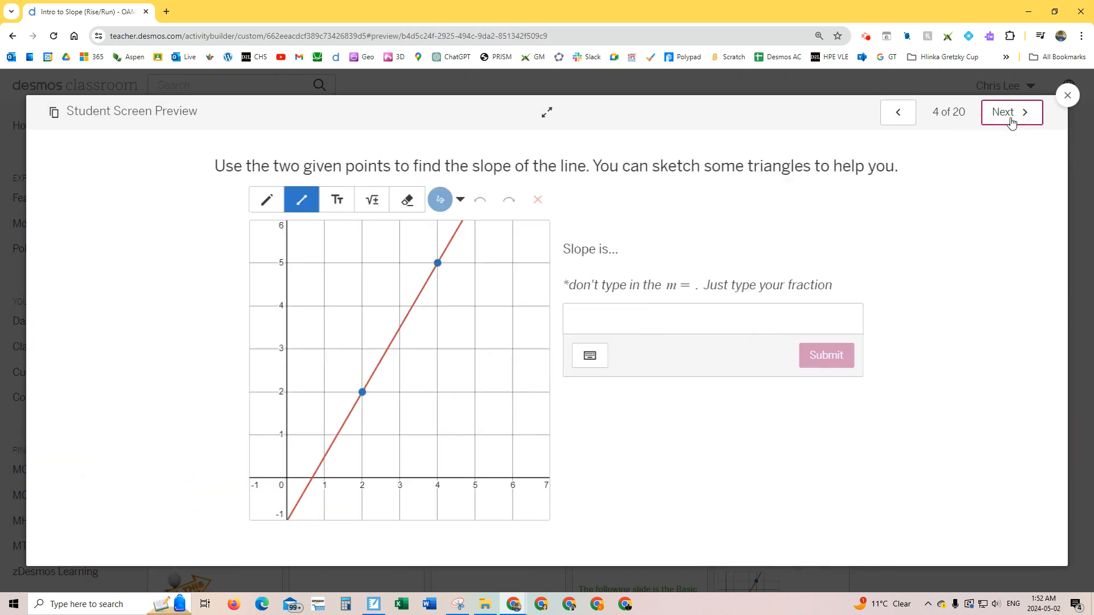
left_click(631, 314)
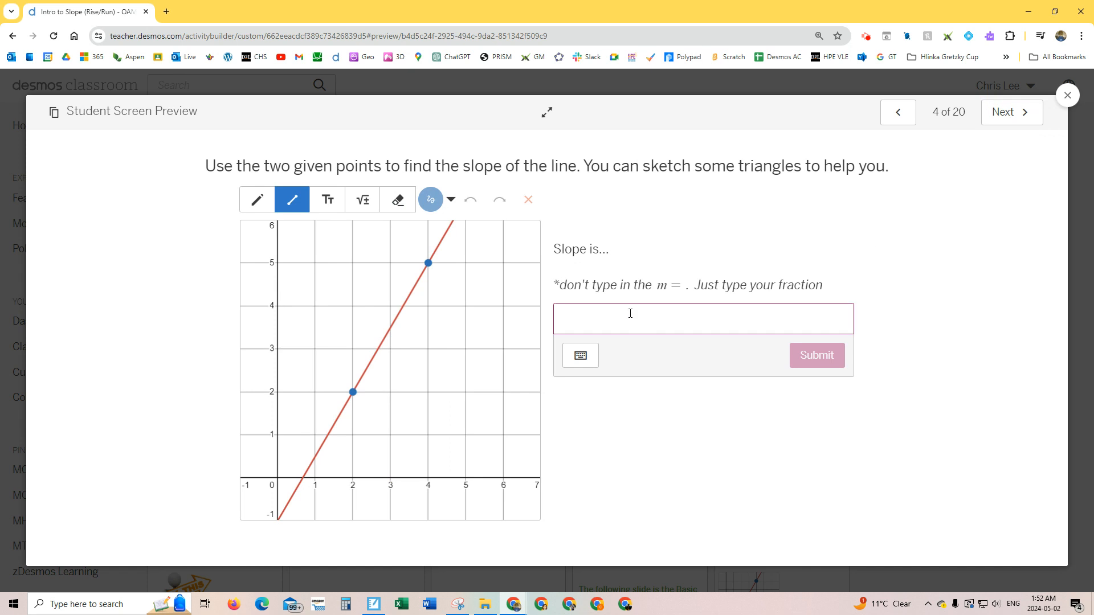
type("3/2")
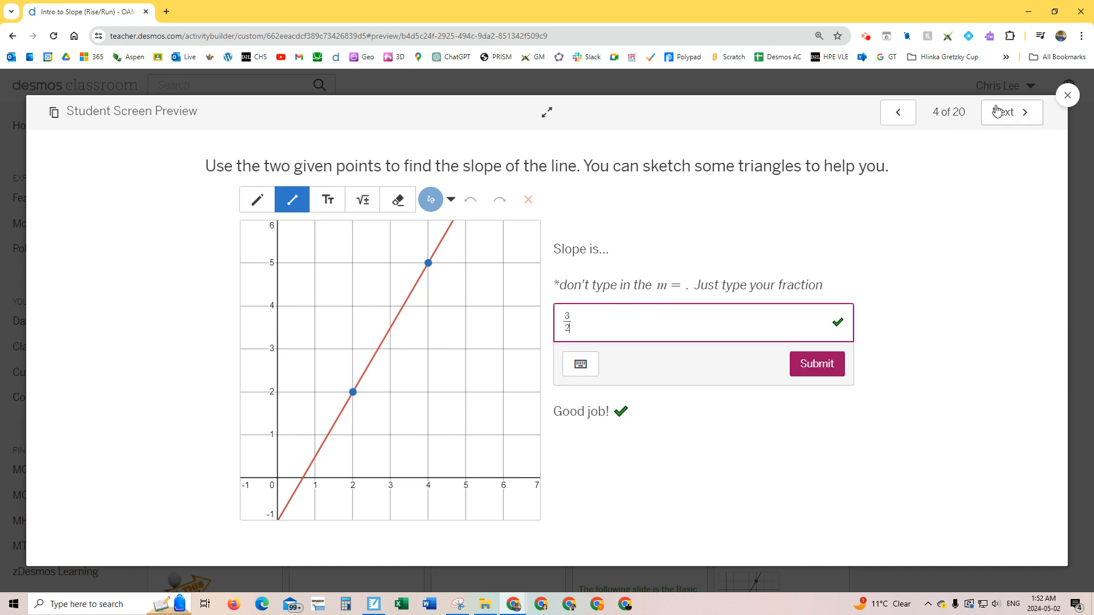
Step: Submit 1/4 as the slope of the line on screen 5
left_click(1007, 117)
left_click(630, 278)
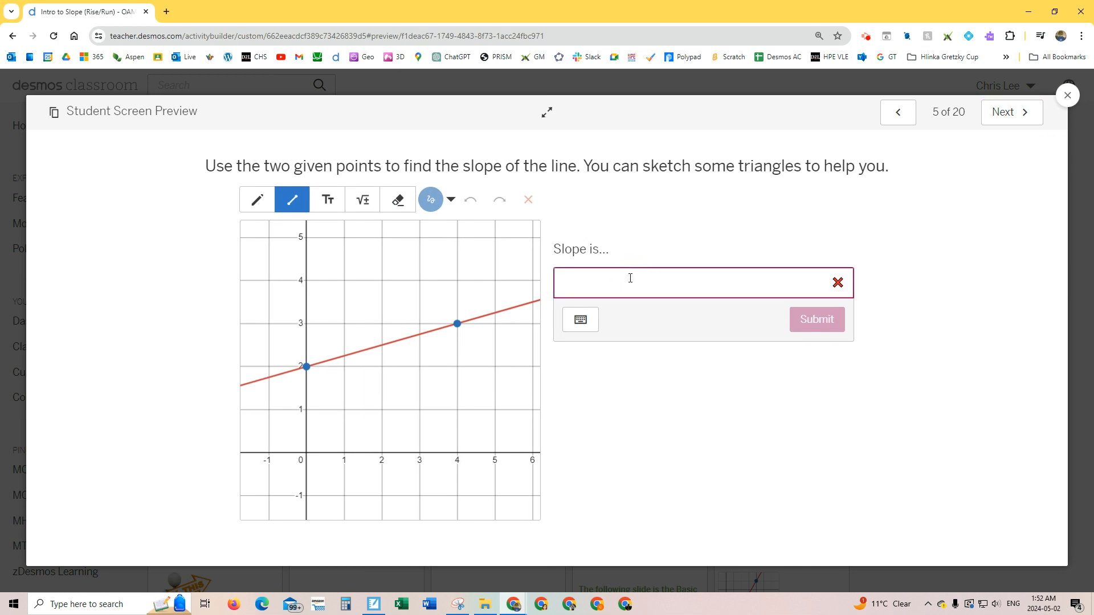
type("1/4")
key("Return")
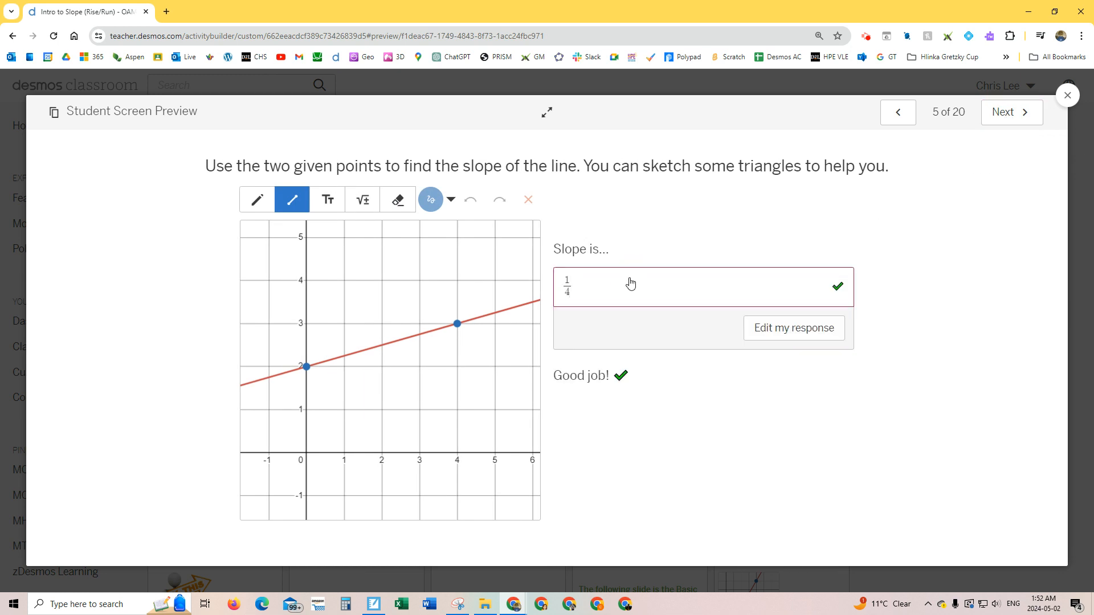
Step: Test the answer feedback on screen 5 by changing the slope to 2/4 and to 2/8
left_click(566, 287)
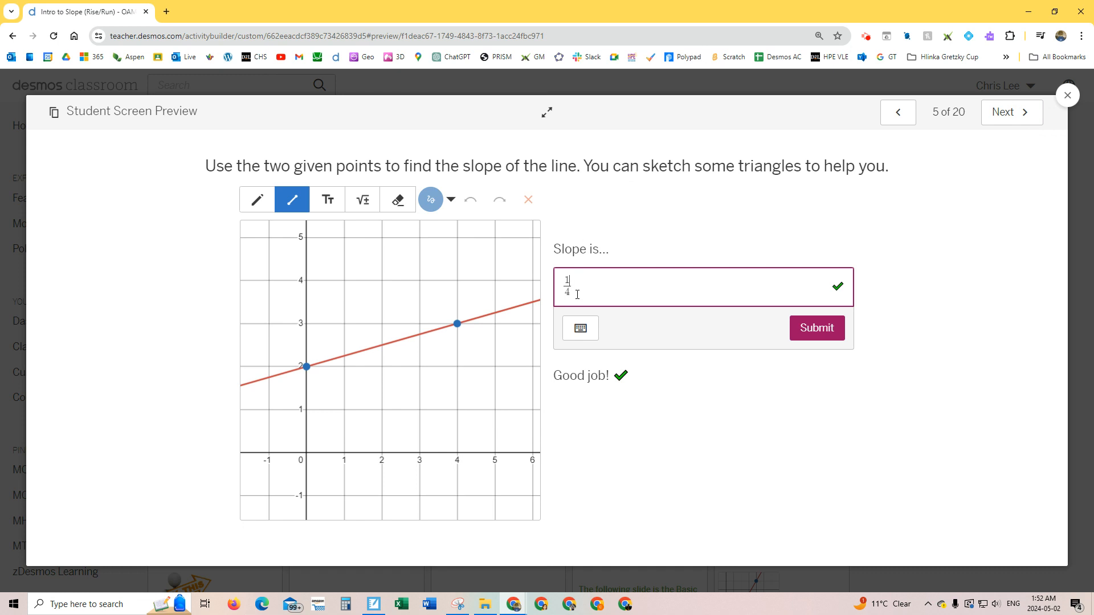
key("BackSpace")
type("2")
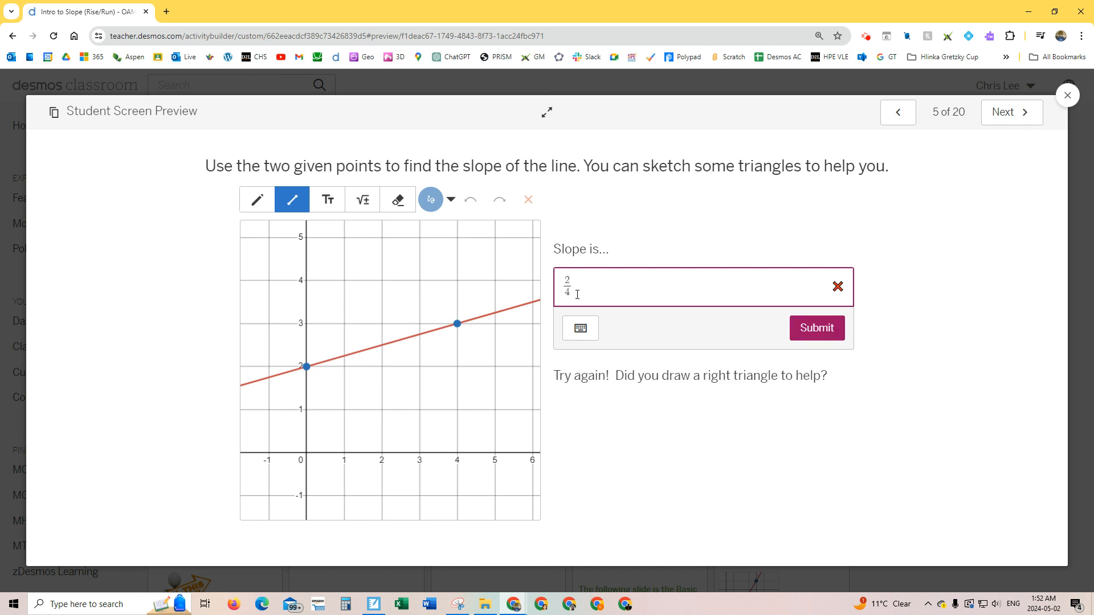
key("BackSpace")
type("8")
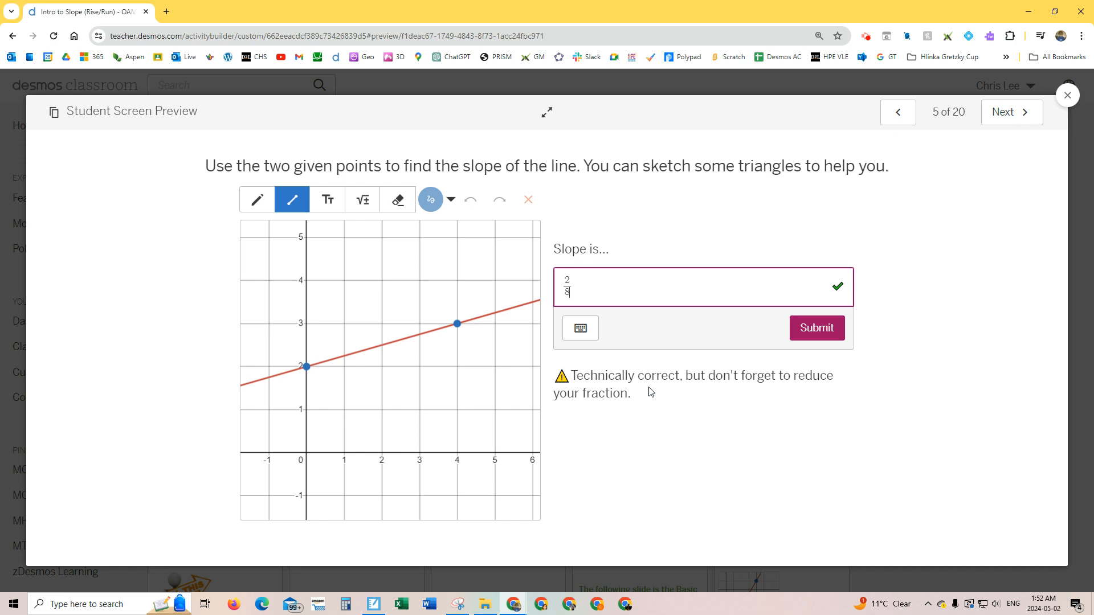
Step: Go to screen 7 and enter 3/-4 as the slope of the downward-sloping line
left_click(1014, 108)
left_click(1014, 112)
left_click(1013, 113)
left_click(899, 113)
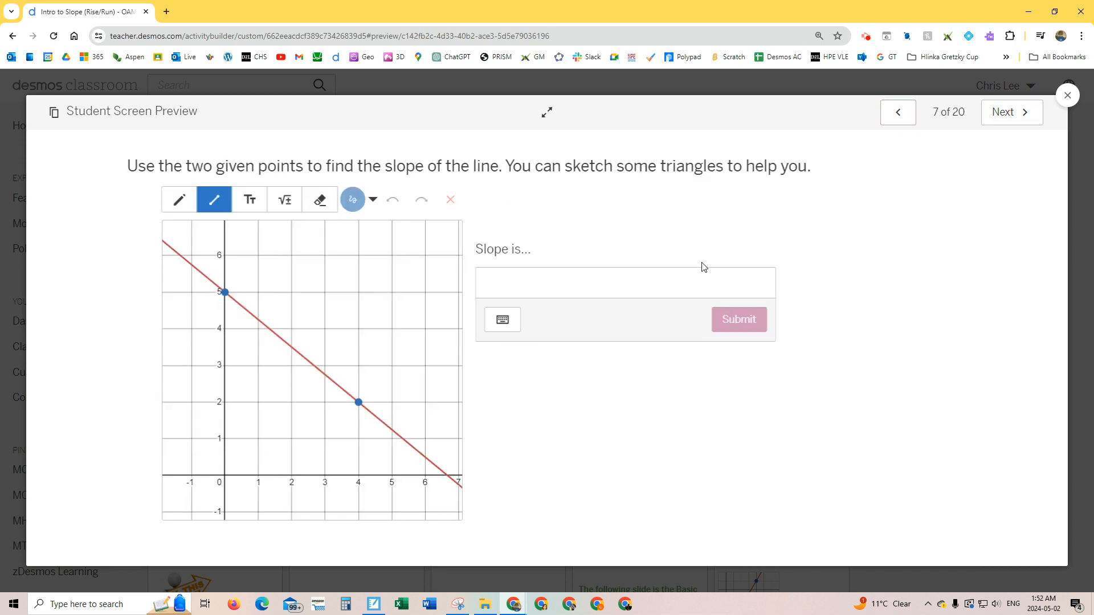
left_click(650, 288)
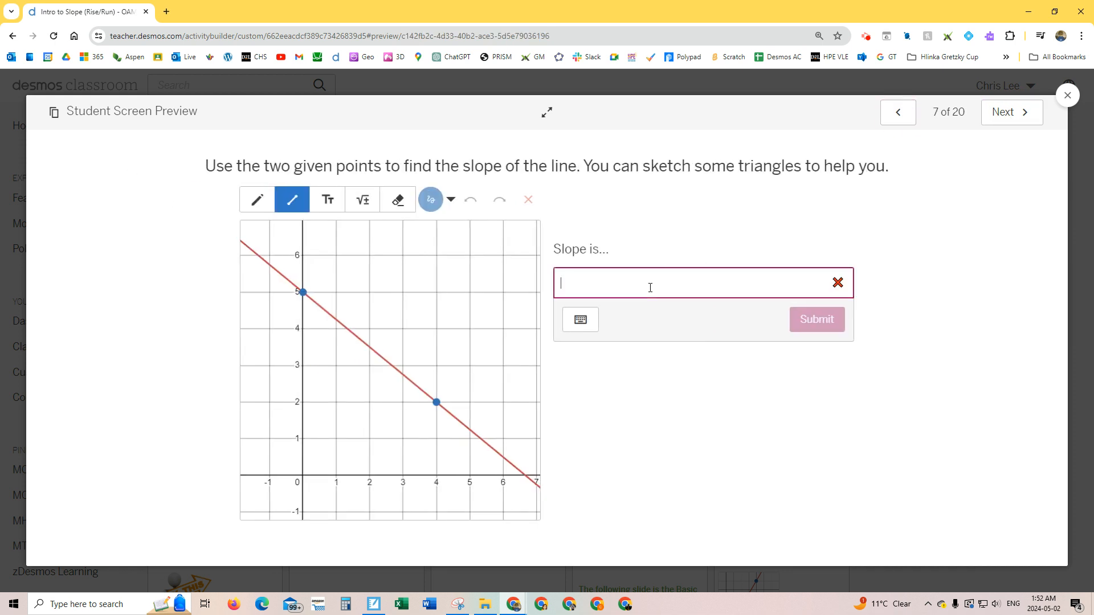
type("36/-4")
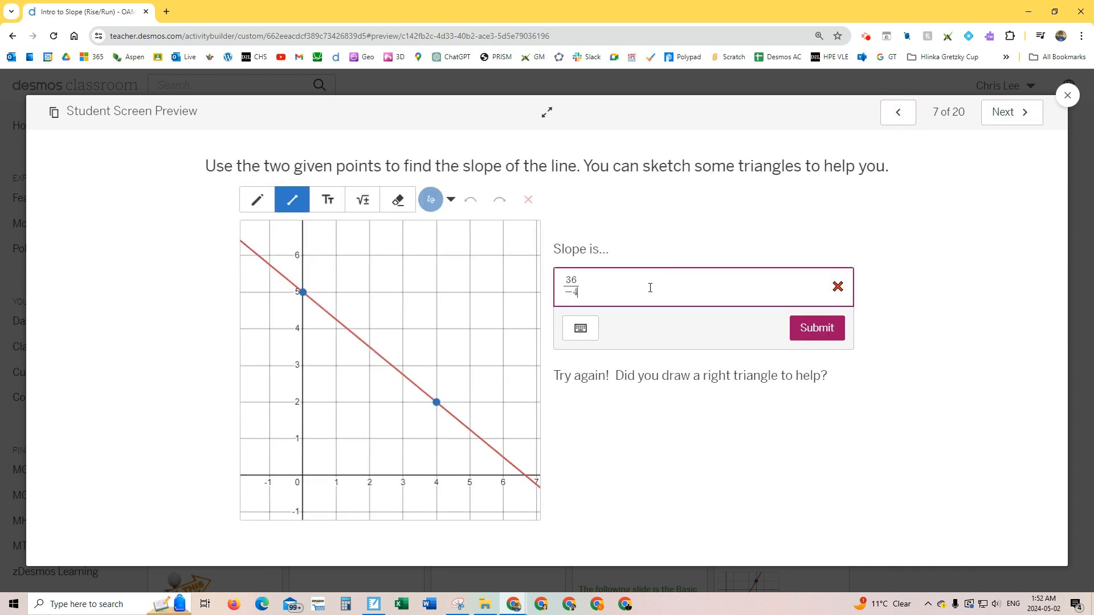
key("Up")
key("BackSpace")
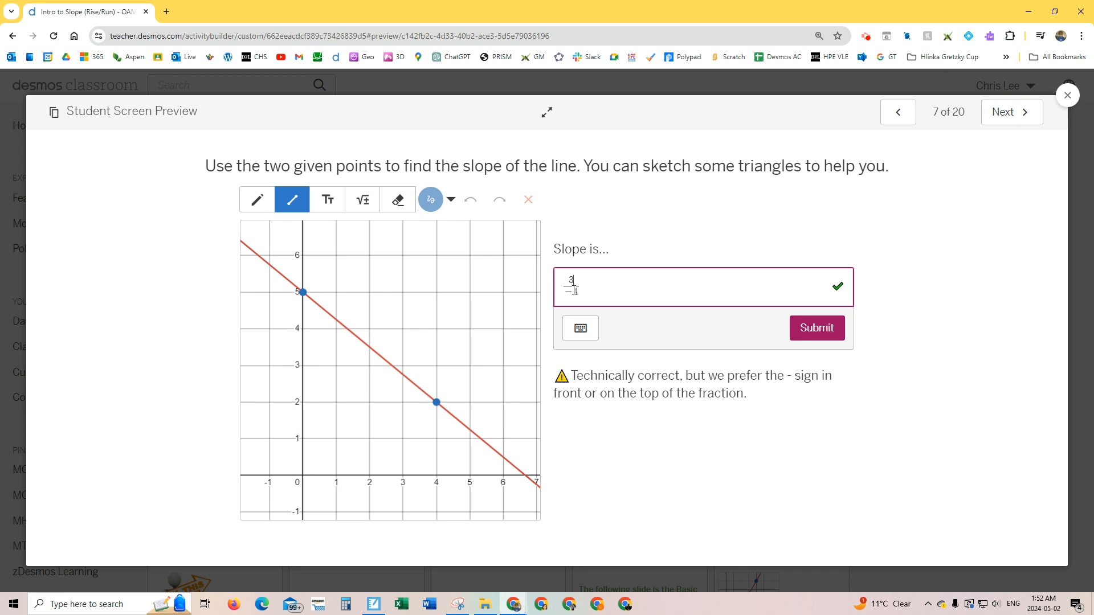
Step: Look through preview screens 8 to 14, from the horizontal line question to the Basic Editing & CL Code slide
left_click(1015, 119)
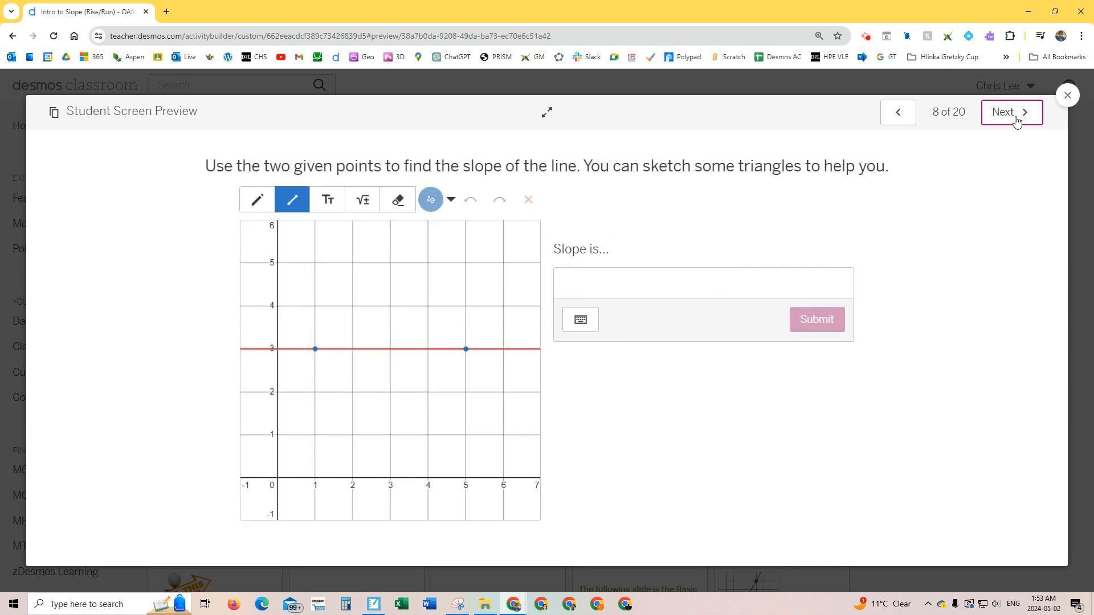
left_click(1016, 121)
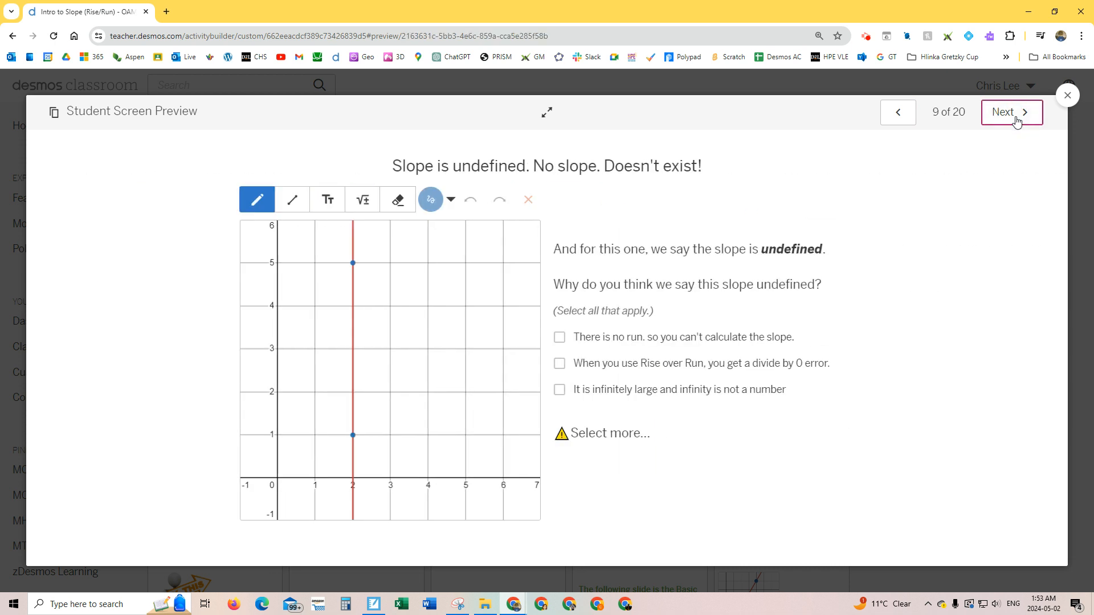
left_click(1017, 120)
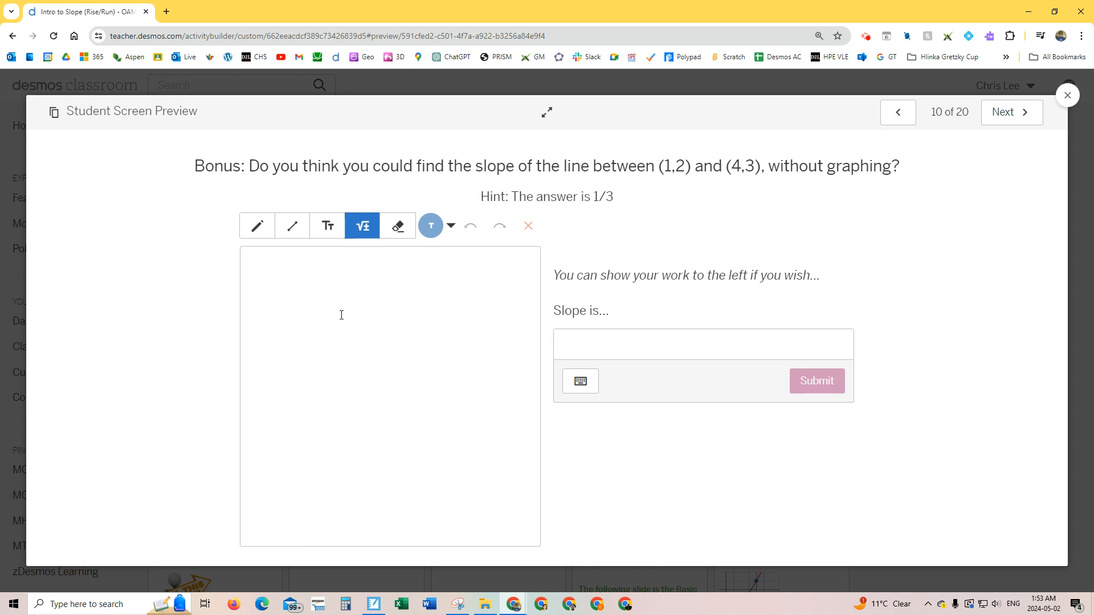
left_click(1007, 121)
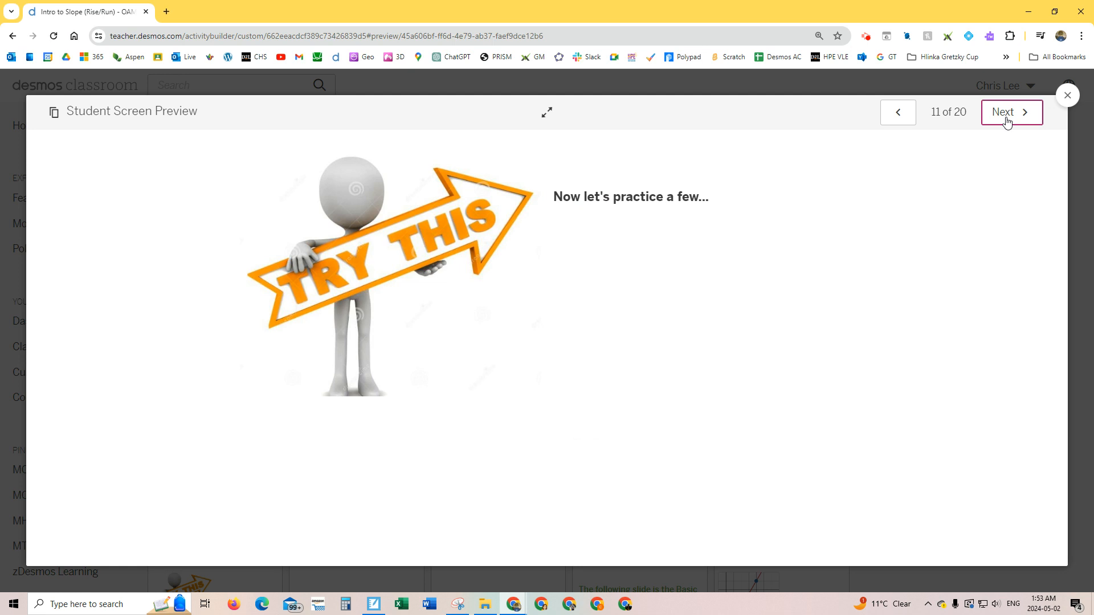
left_click(1007, 120)
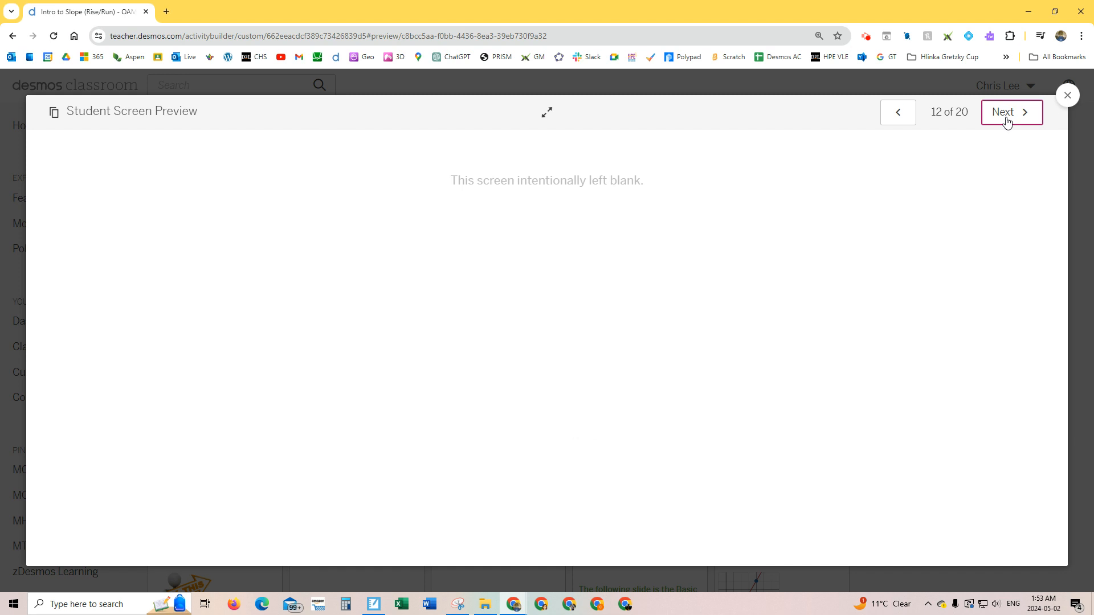
left_click(1008, 120)
left_click(1008, 121)
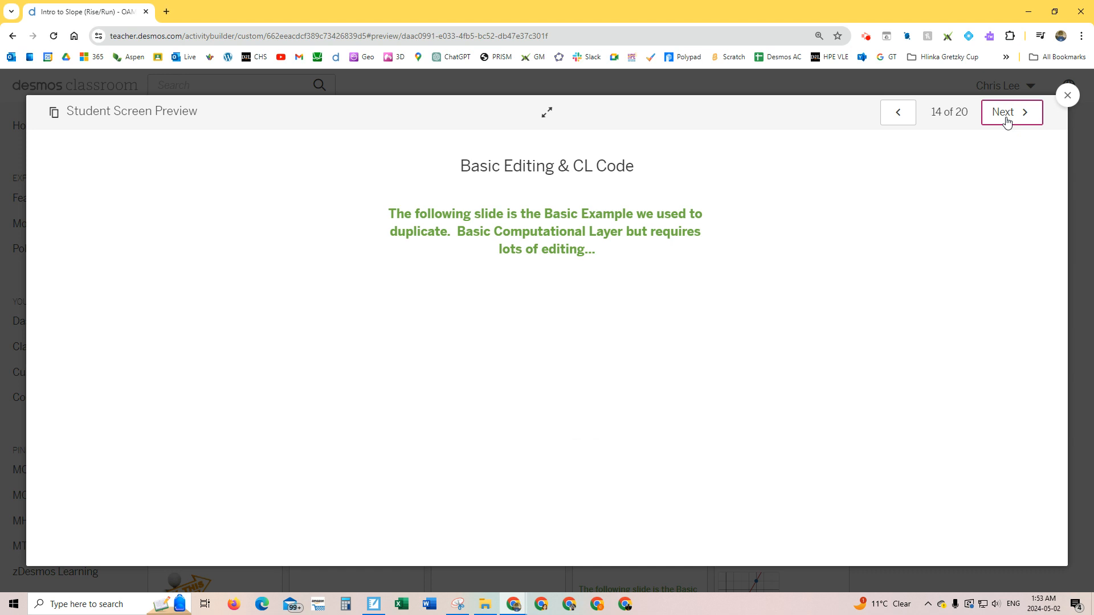
Step: Enter 3/2 as the slope on screen 15, "Find the slope (easiest to edit)"
left_click(1007, 121)
left_click(615, 289)
type("3/2")
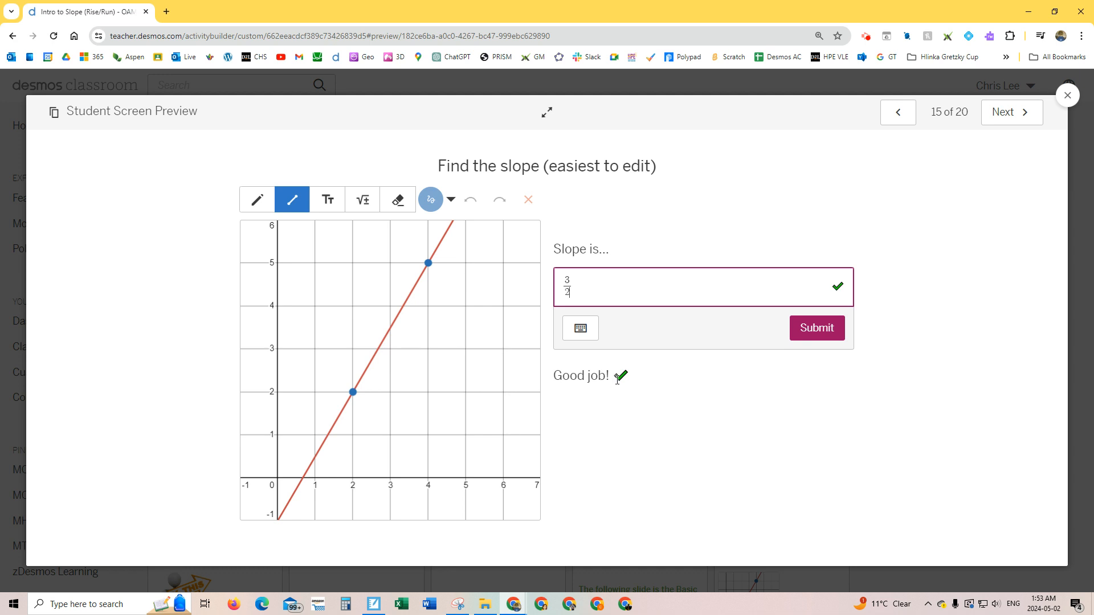
Step: On screen 17, "Find the slope (w hint button)", show the slope triangle and enter 2/4 as the slope
left_click(999, 117)
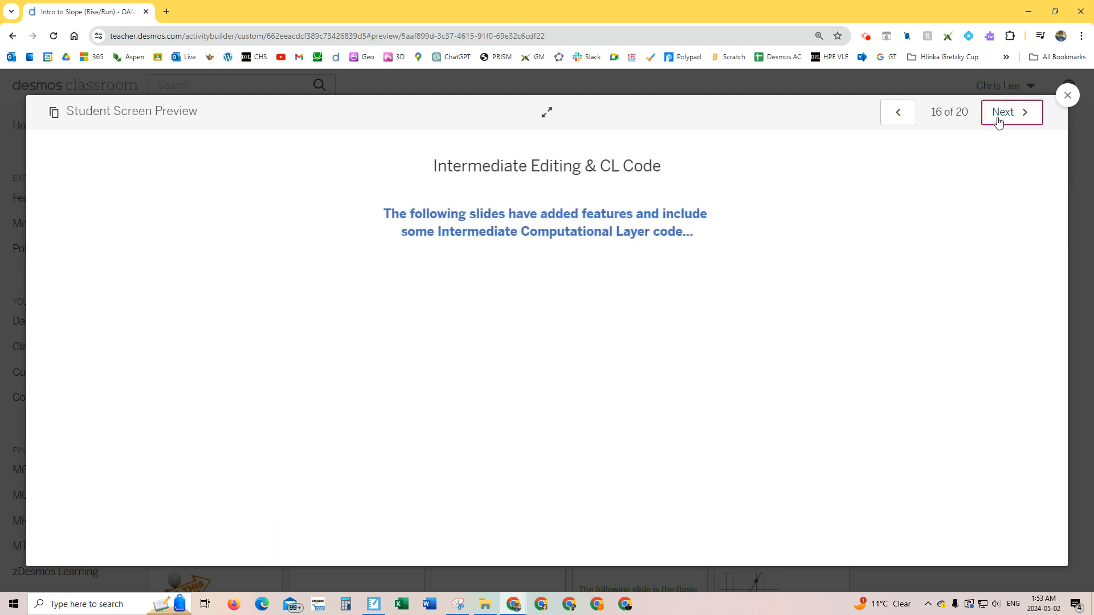
left_click(998, 117)
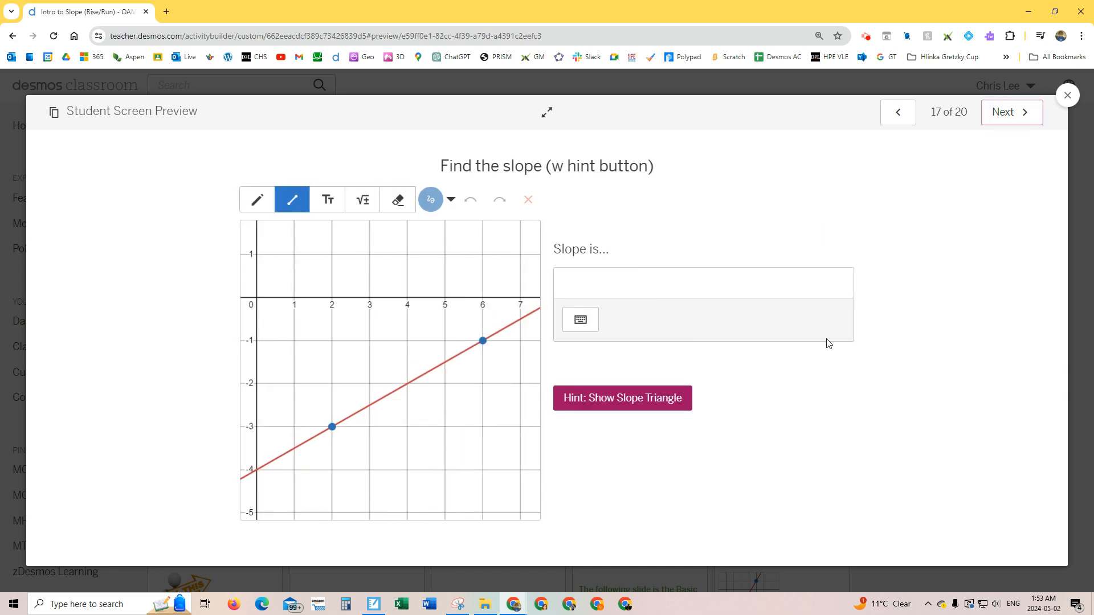
left_click(651, 399)
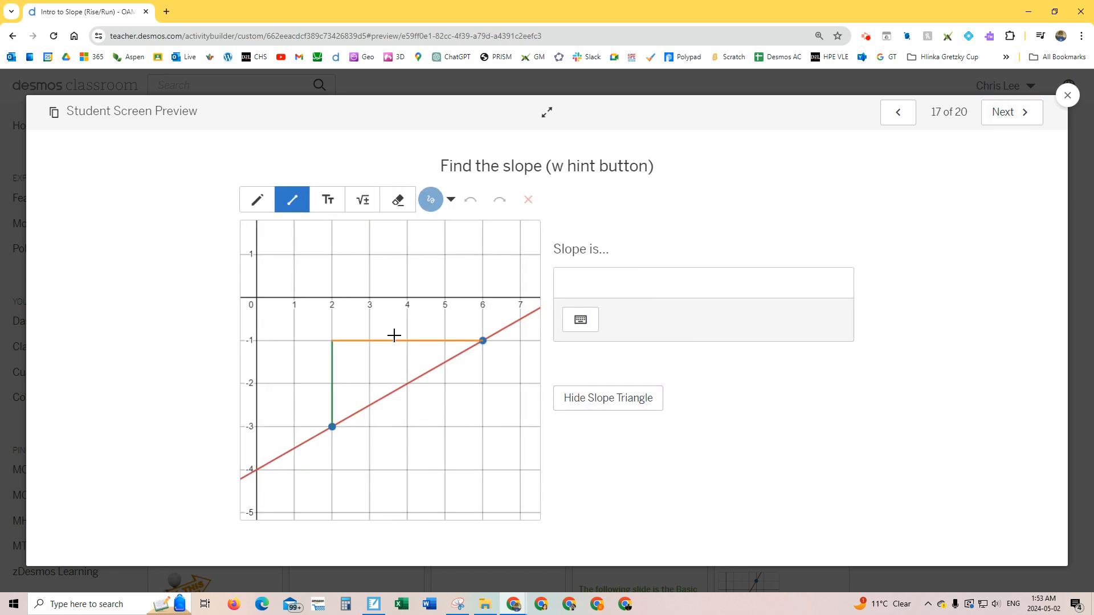
left_click(598, 284)
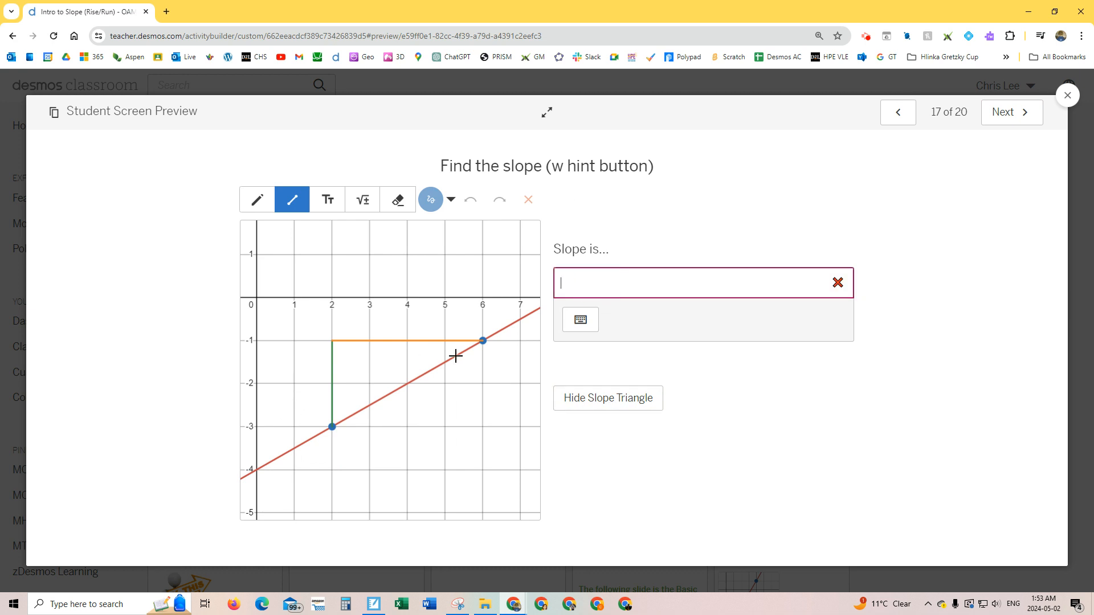
type("2/4")
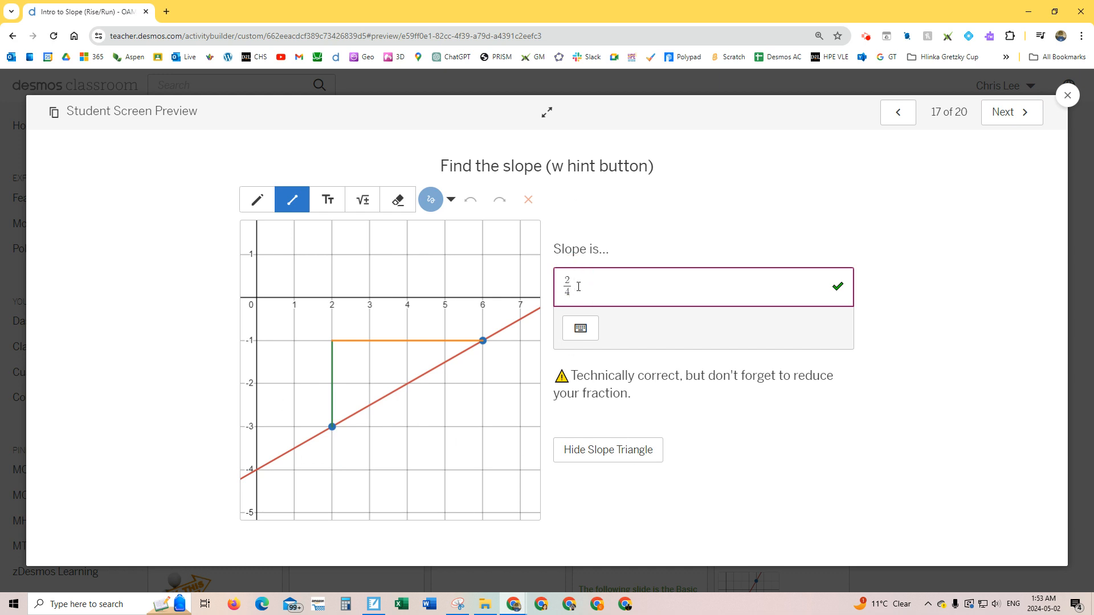
Step: Replace the slope answer on screen 17 with the reduced fraction 1/2
key("BackSpace")
key("BackSpace")
key("BackSpace")
type("1/2")
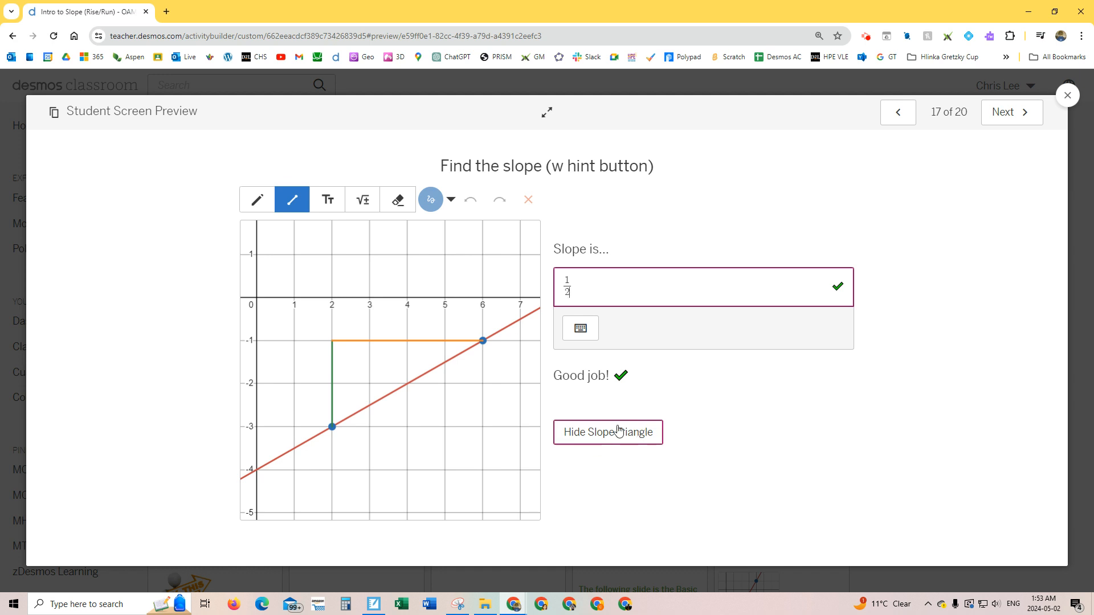
Step: Show the animated slope triangle hint on screen 18 and continue to screen 19
left_click(998, 117)
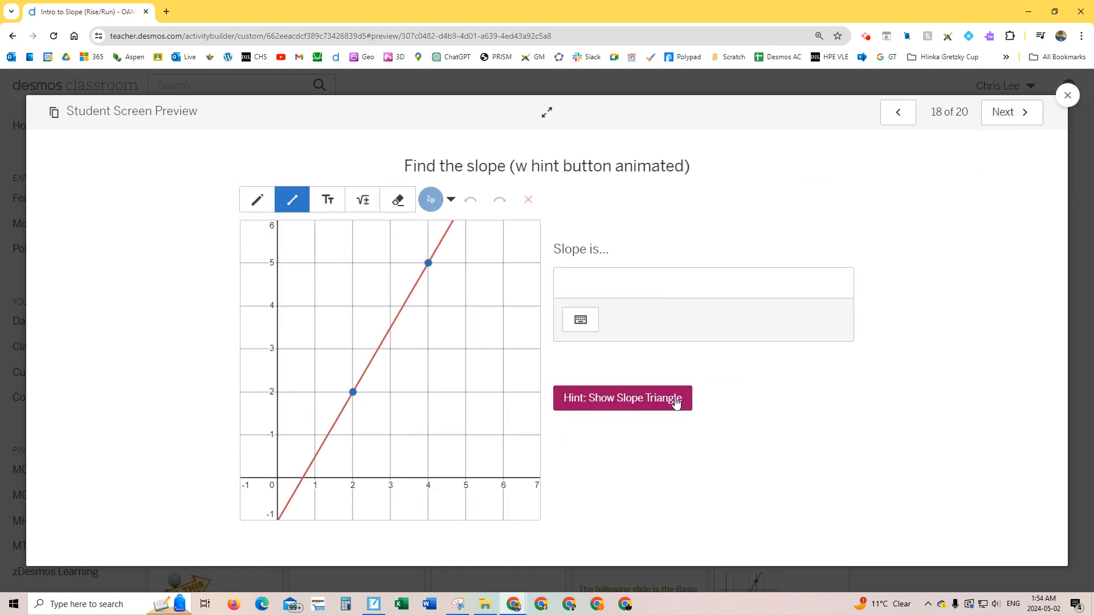
left_click(641, 408)
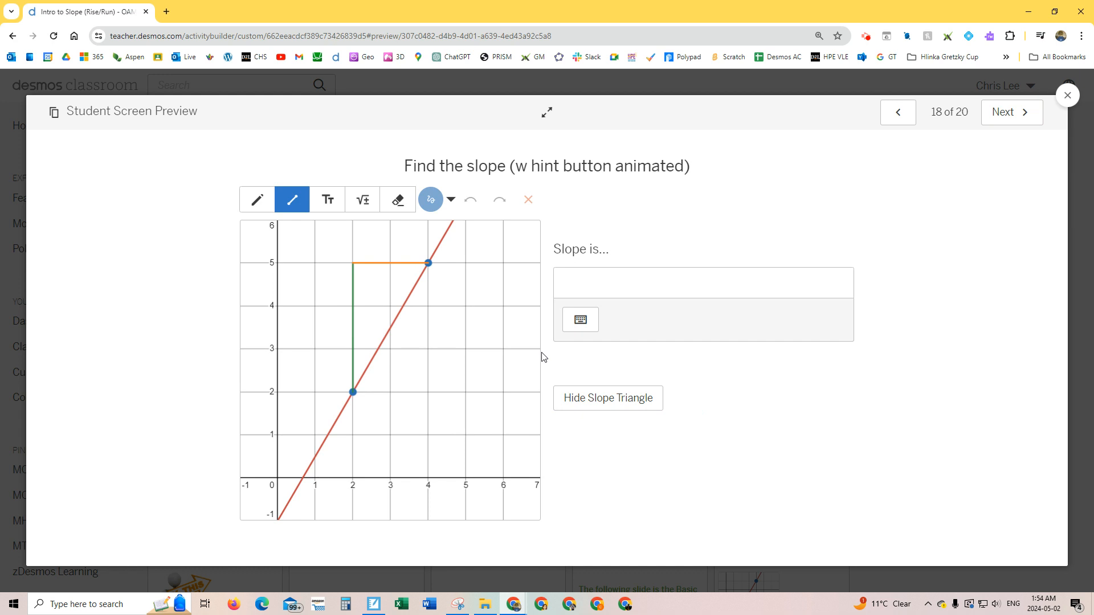
left_click(1009, 116)
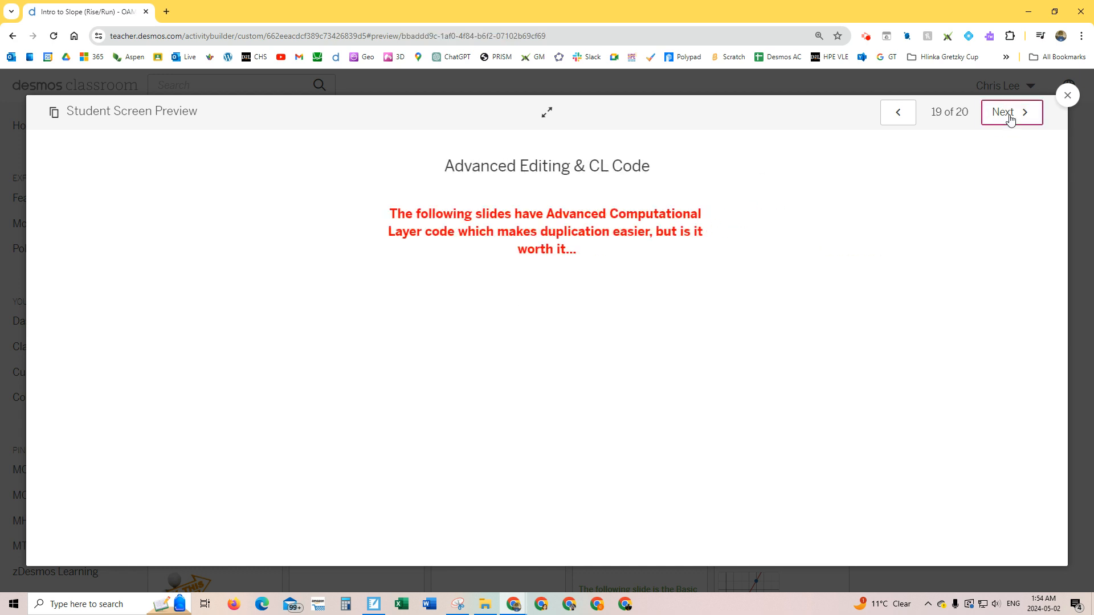
Step: On screen 20, "Find the slope (w hint & max CL)", enter 3/2 as the slope and show the slope triangle
left_click(1010, 118)
left_click(655, 285)
type("3/2")
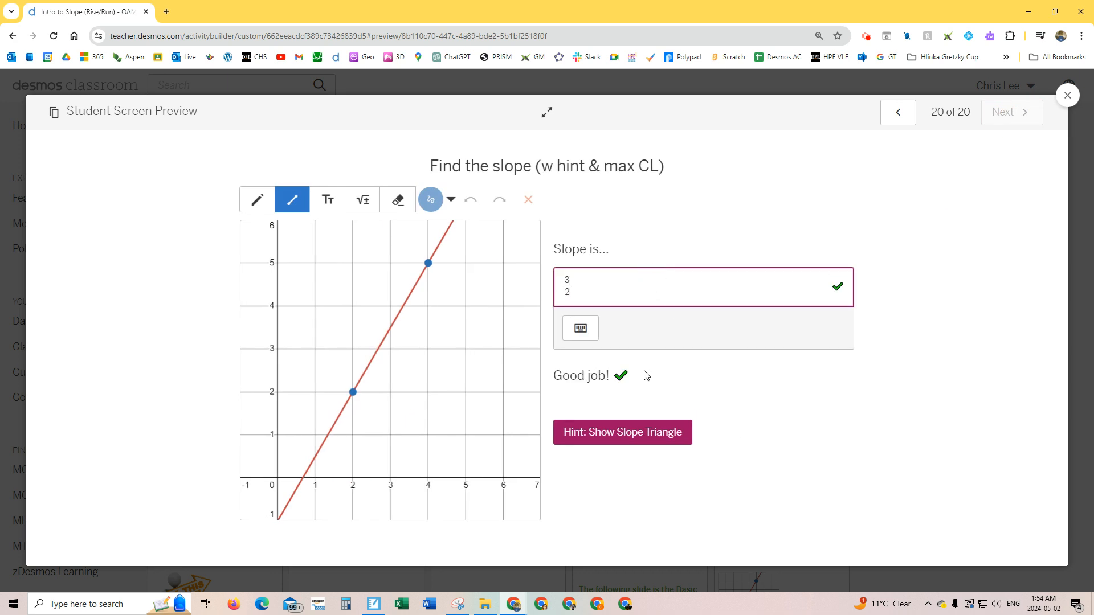
left_click(637, 435)
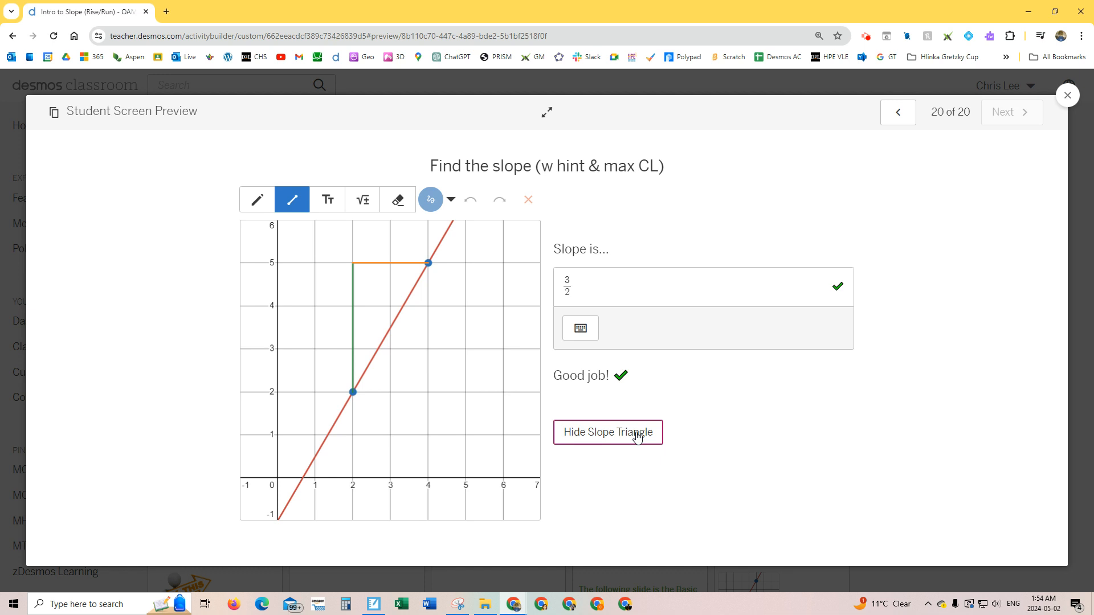
Step: Close the student preview and make an editable copy of the Intro to Slope activity
left_click(1068, 97)
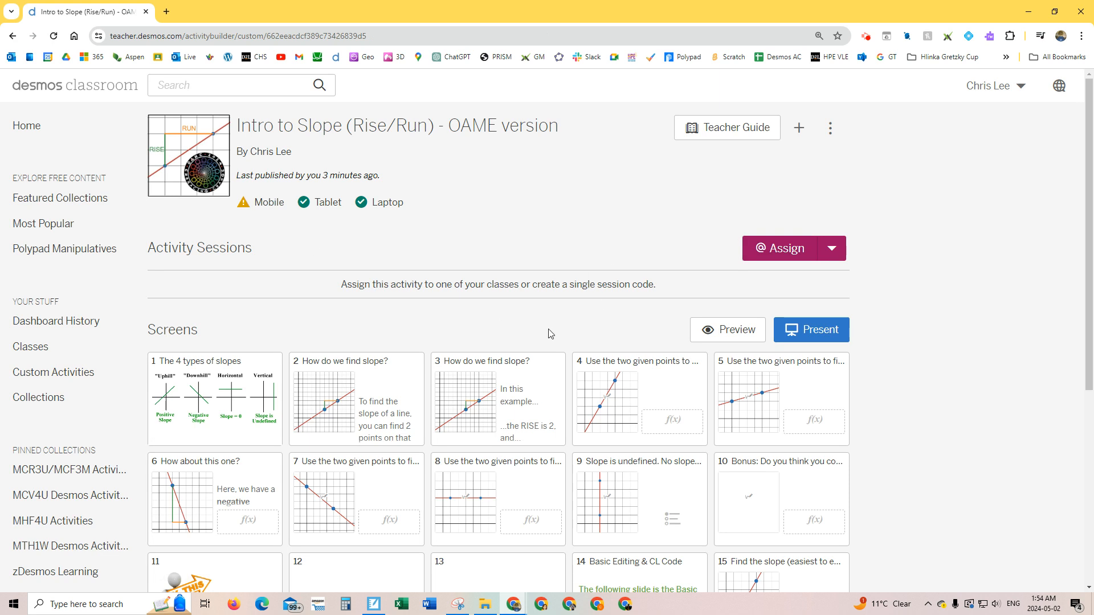
left_click(832, 130)
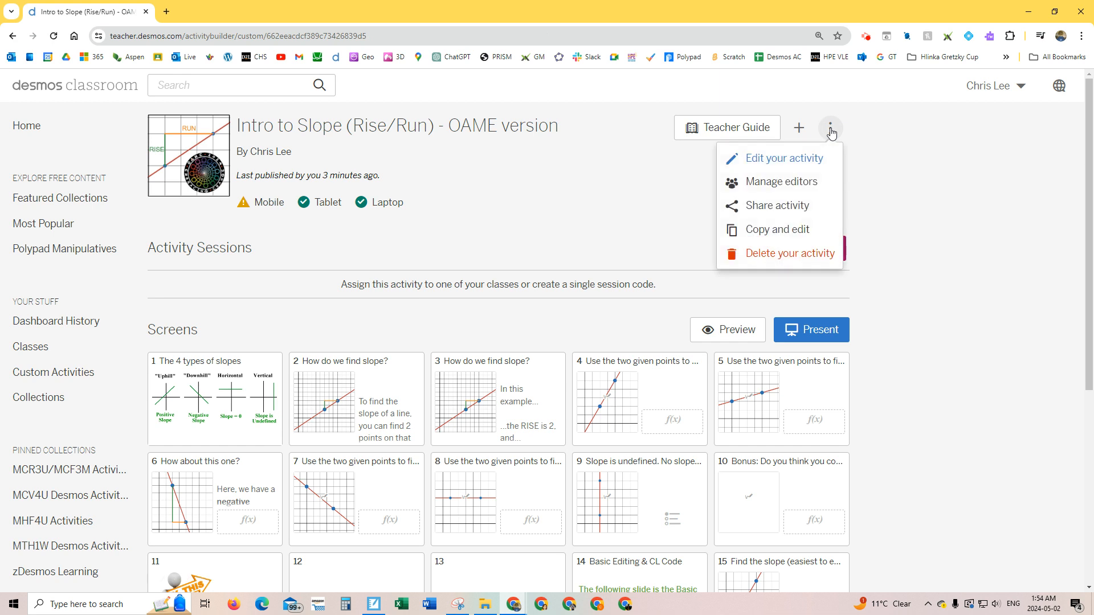
left_click(802, 229)
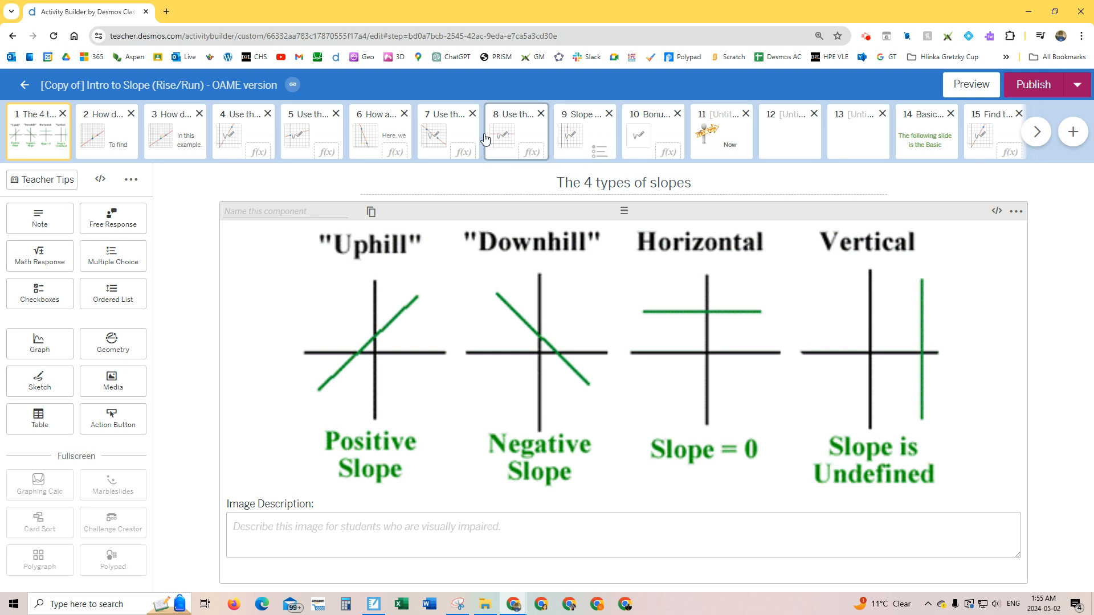
Step: Move "The 4 types of slopes" screen to position 10 and back to the start of the activity
left_click_drag(56, 140, 667, 141)
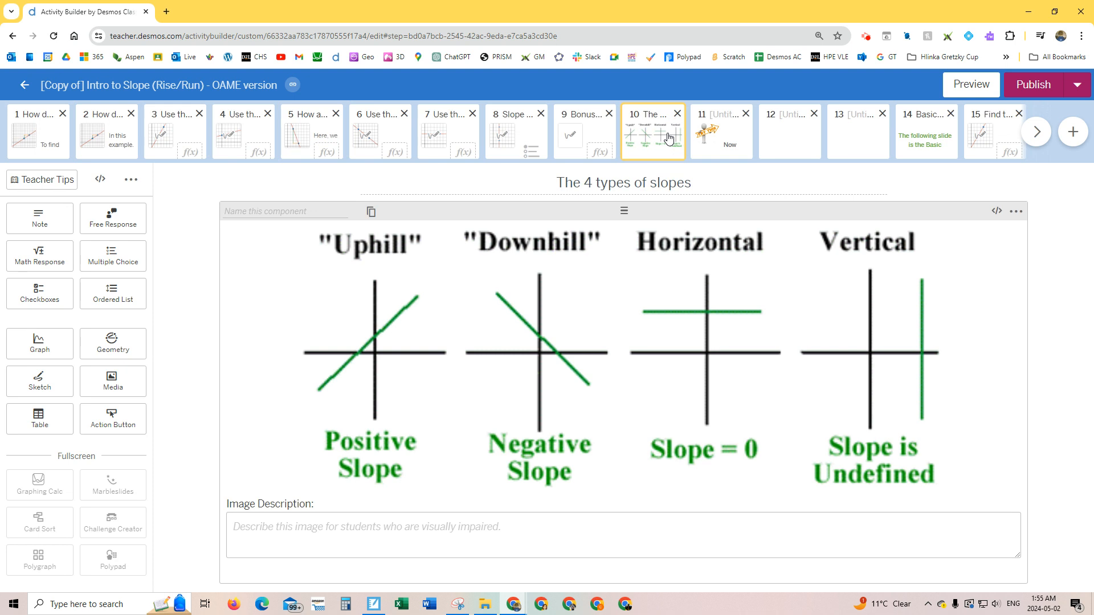
left_click(21, 143)
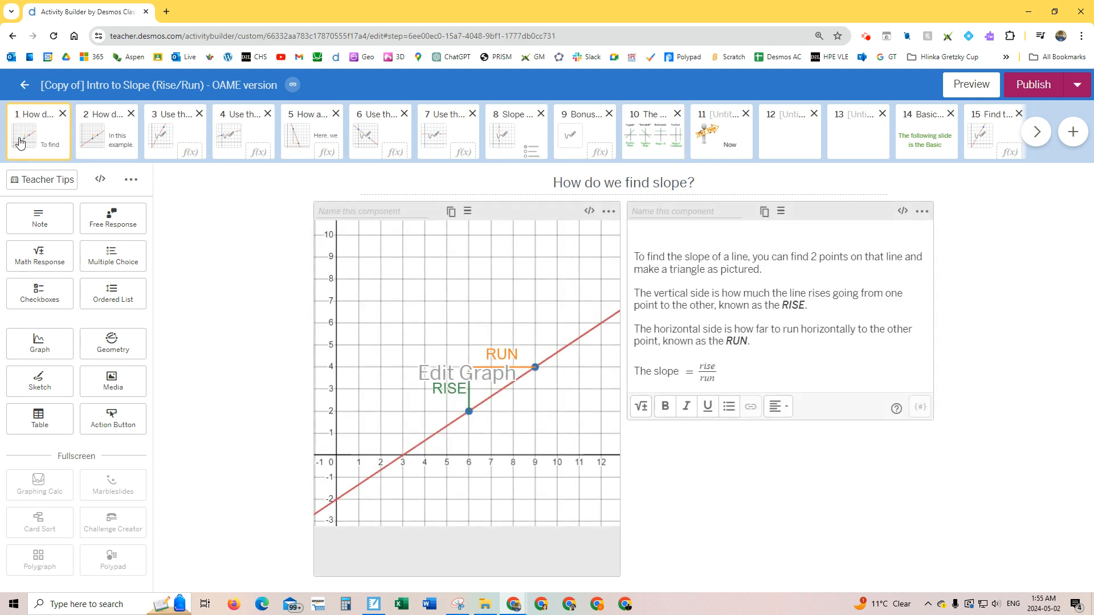
left_click_drag(654, 136, 55, 123)
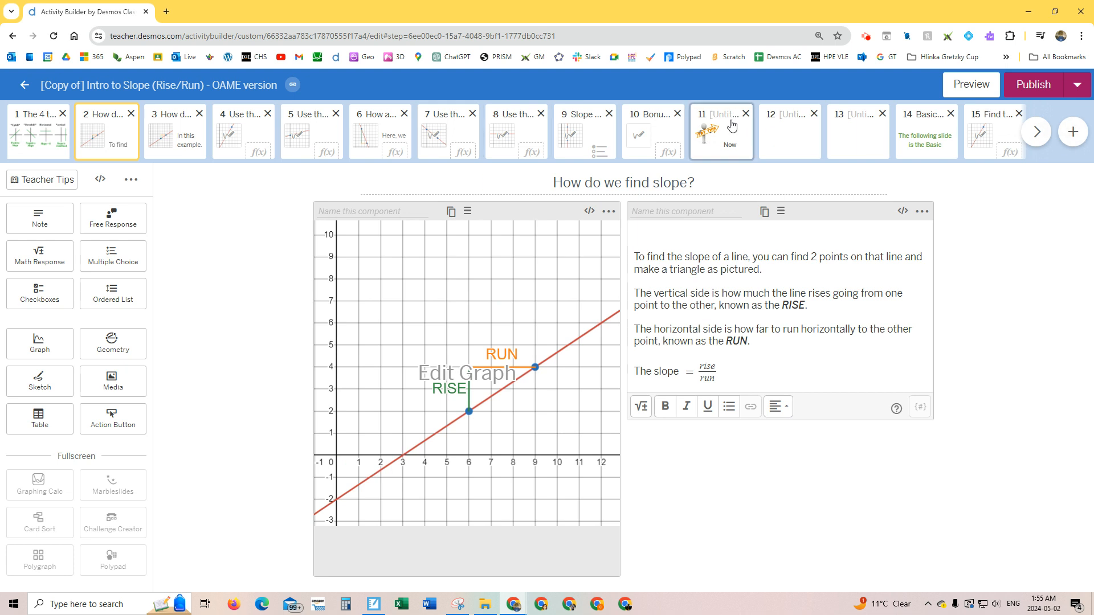
Step: Add a blank screen after screen 11 and place a graph, a note and a media component on it
left_click(856, 131)
left_click(1073, 131)
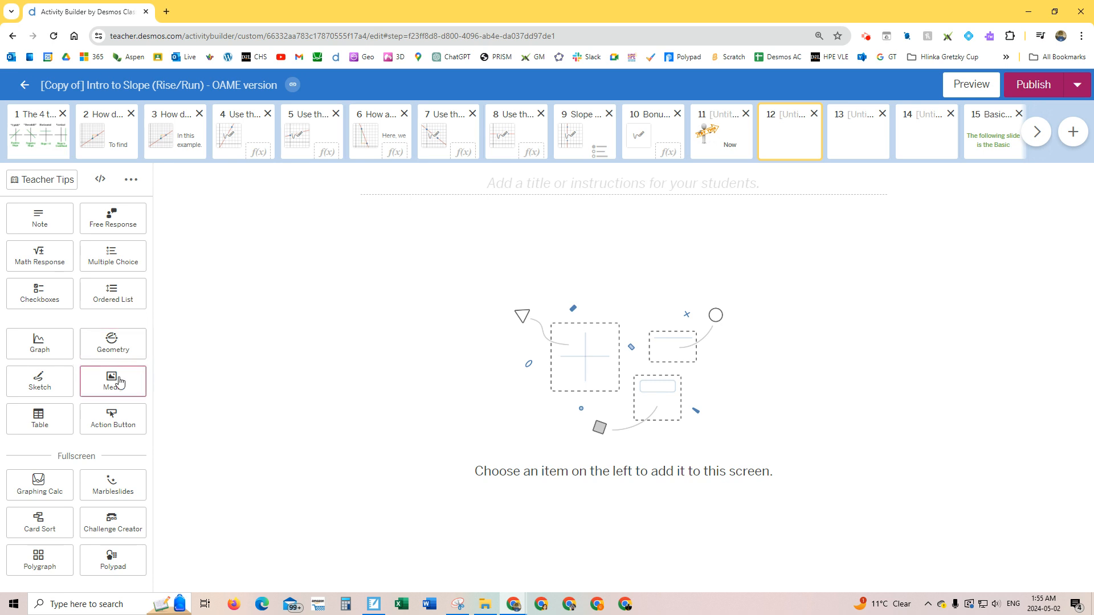
left_click(51, 352)
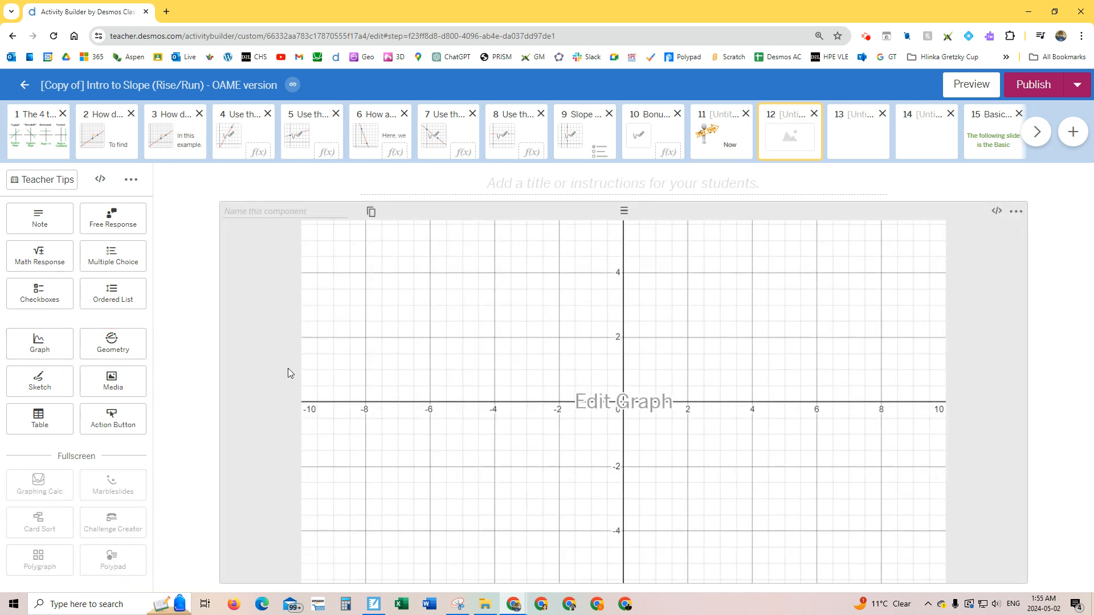
left_click(57, 220)
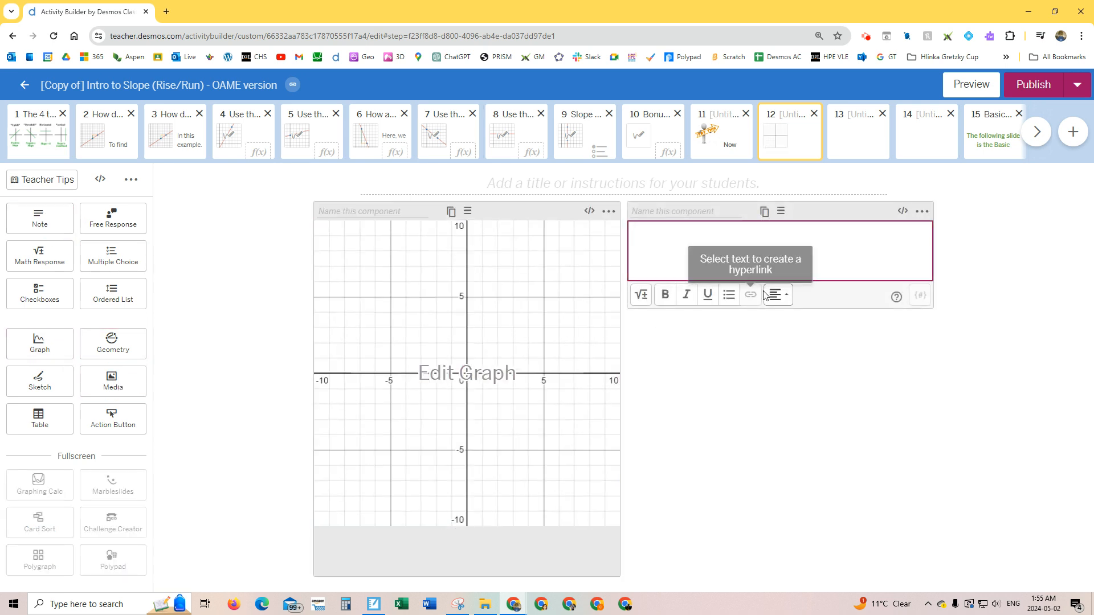
left_click(124, 380)
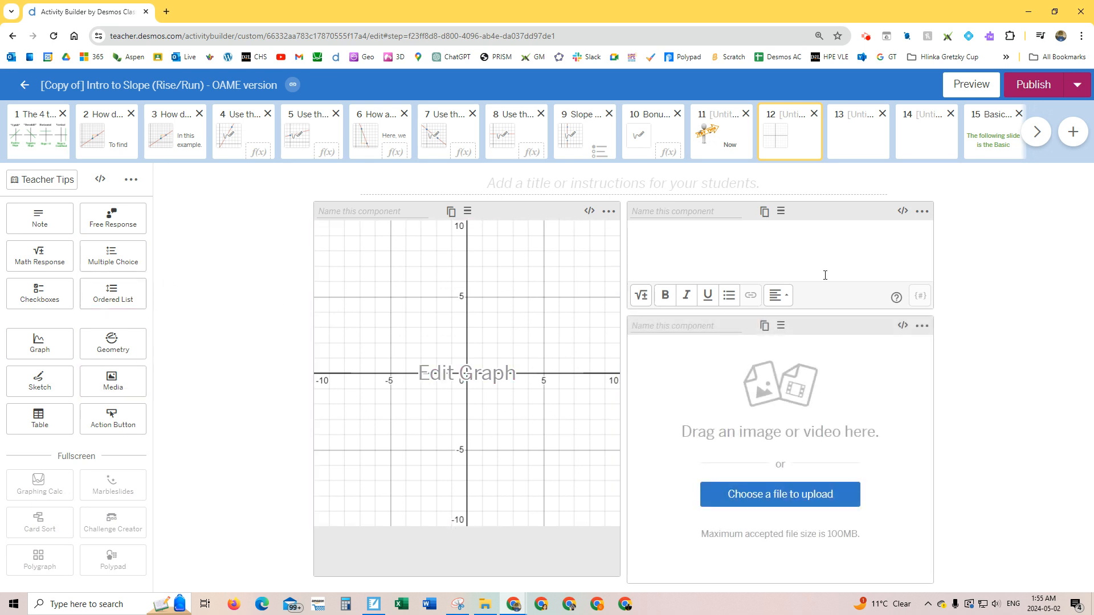
Step: Replace the media component on screen 12 with a math response, and delete that screen
left_click(921, 326)
left_click(888, 355)
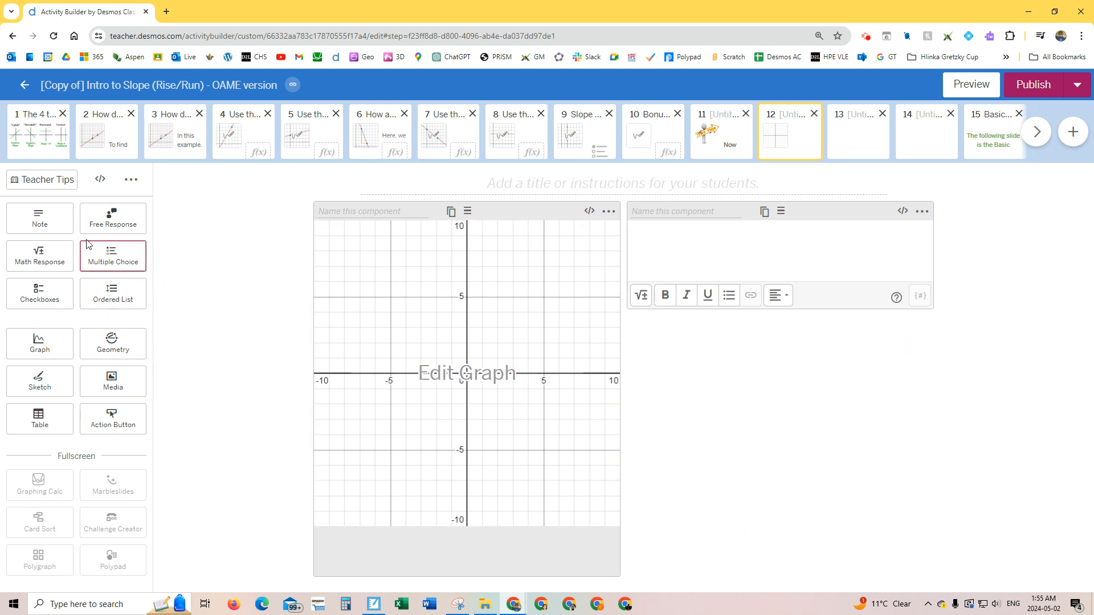
left_click(38, 257)
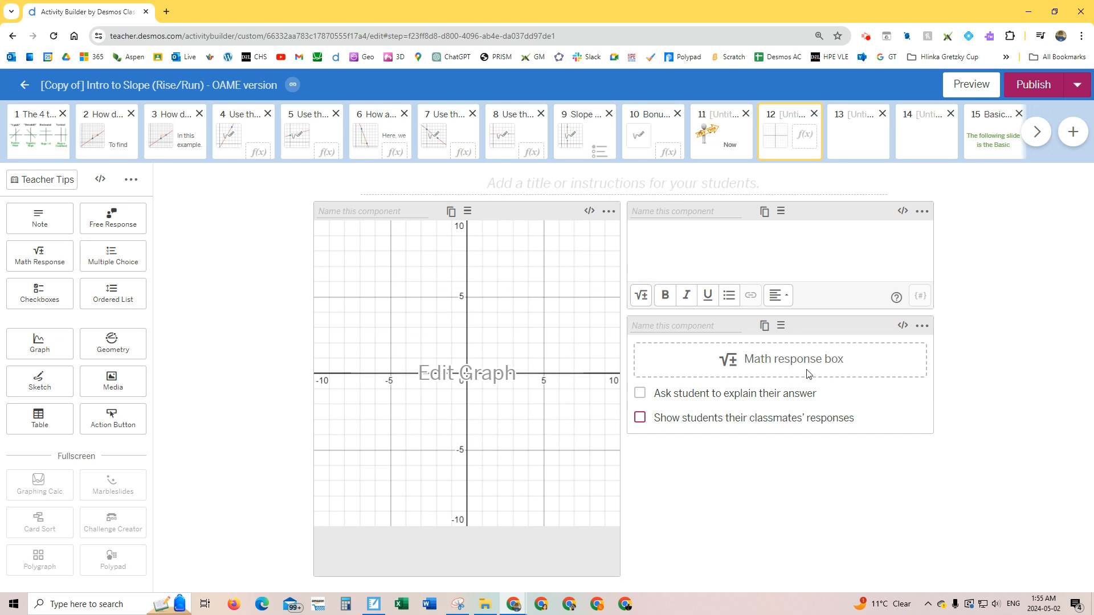
left_click(813, 114)
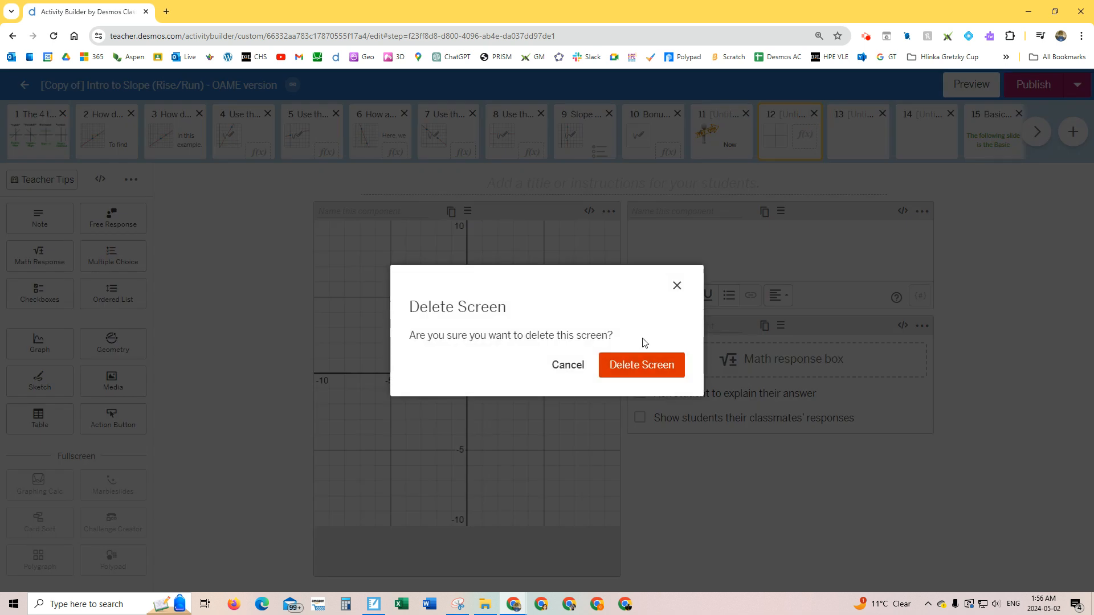
left_click(644, 367)
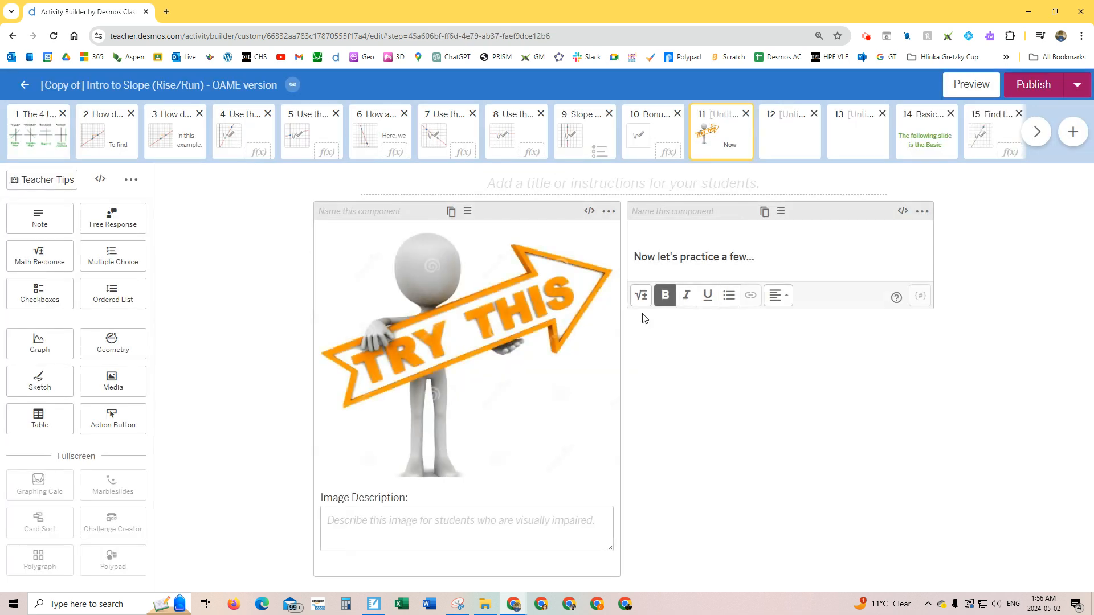
Step: Delete "The 4 types of slopes" screen from the start of the activity
left_click(224, 135)
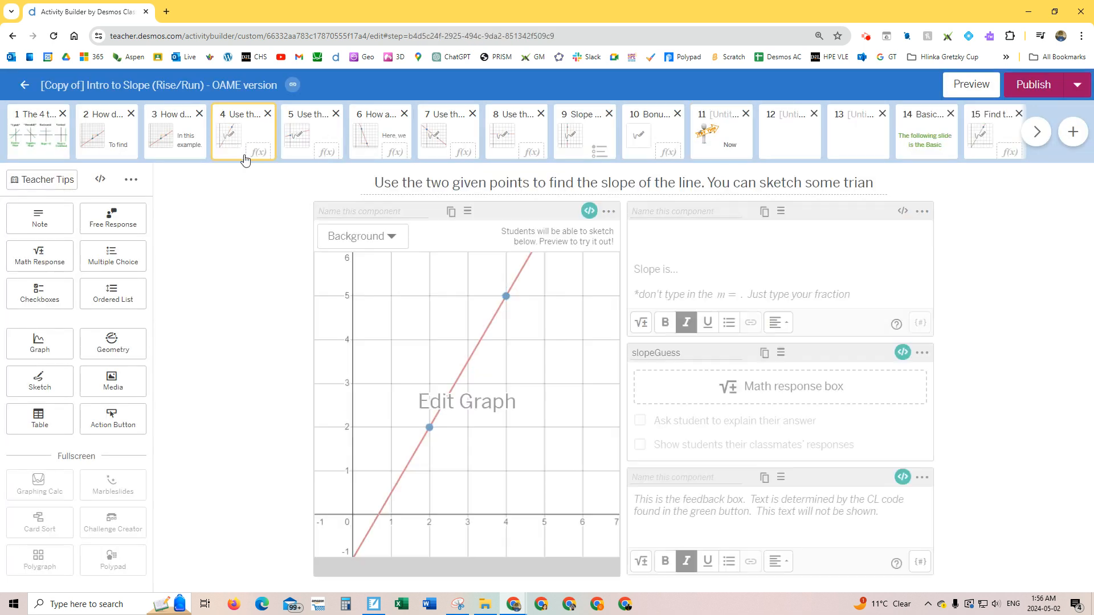
left_click(56, 134)
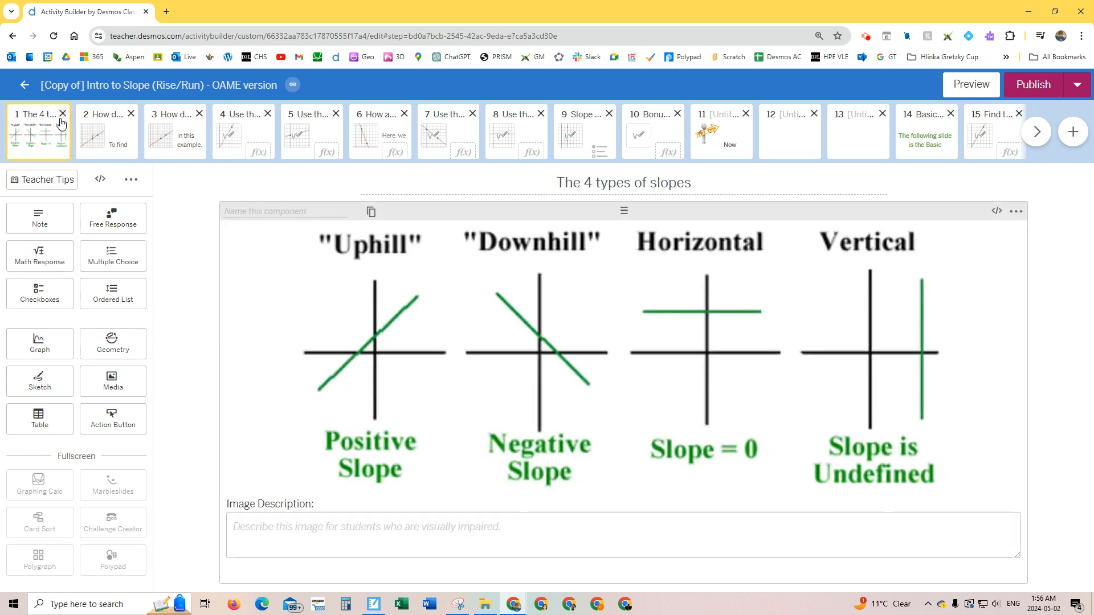
left_click(63, 114)
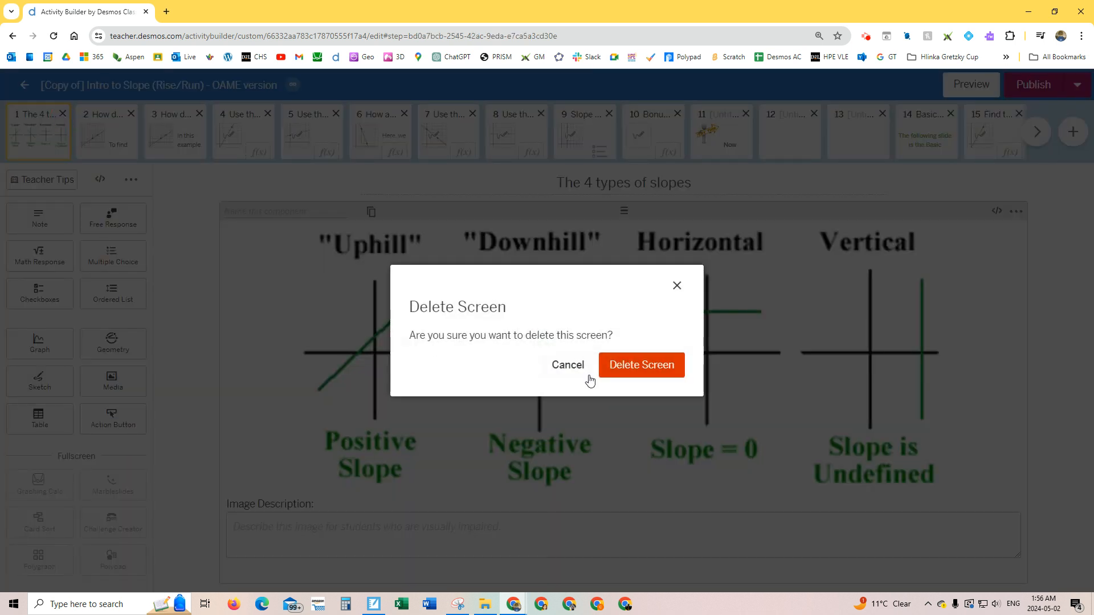
left_click(641, 371)
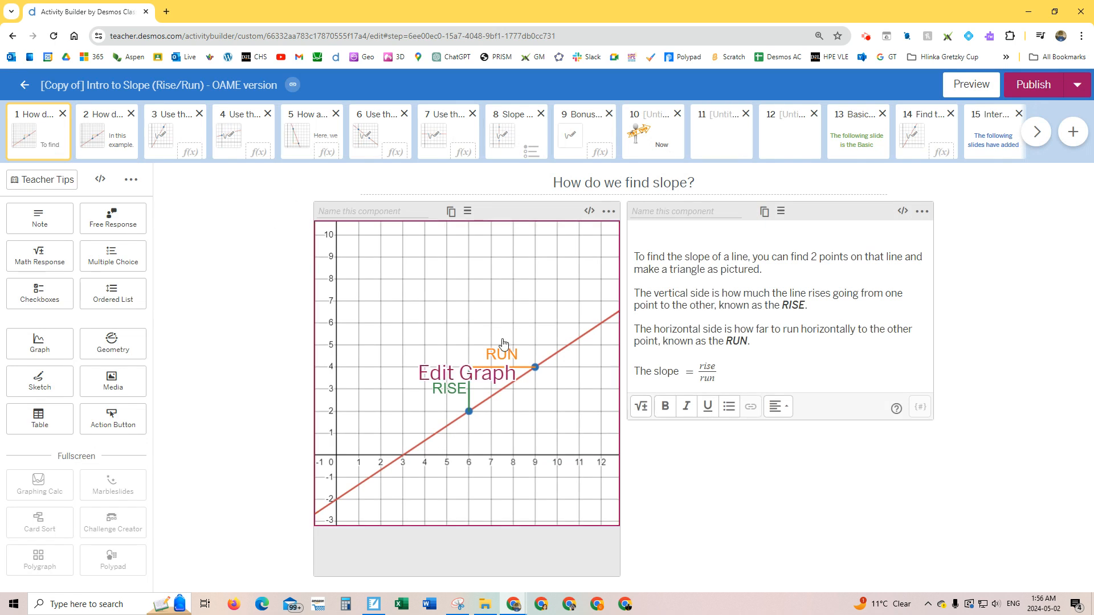
Step: Preview screen 4 as a student, submit 1/4 as the slope, and close the preview
left_click(234, 156)
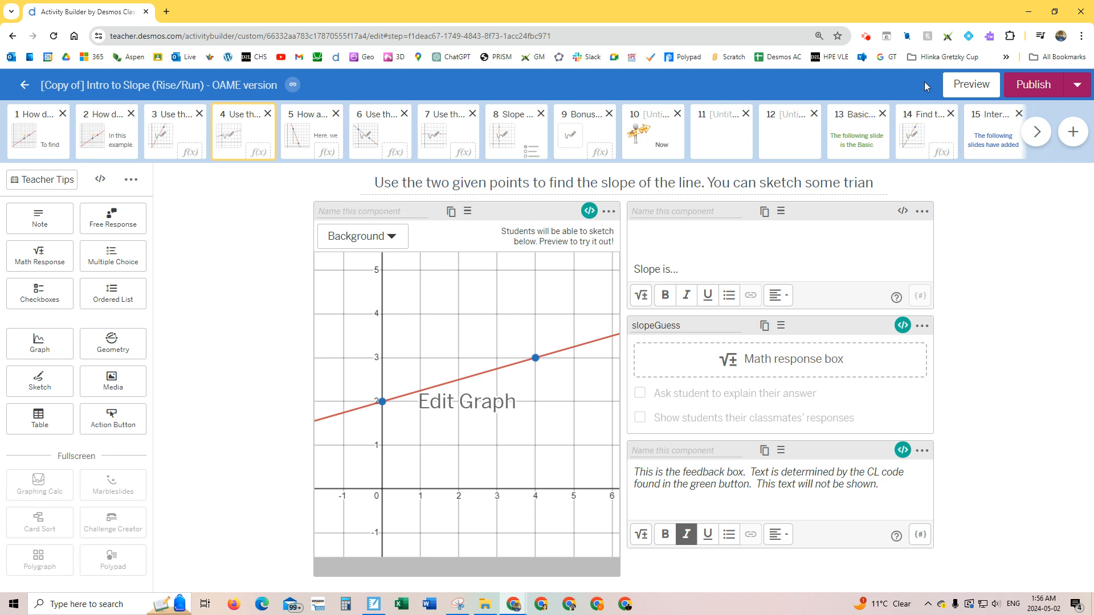
left_click(965, 87)
left_click(610, 283)
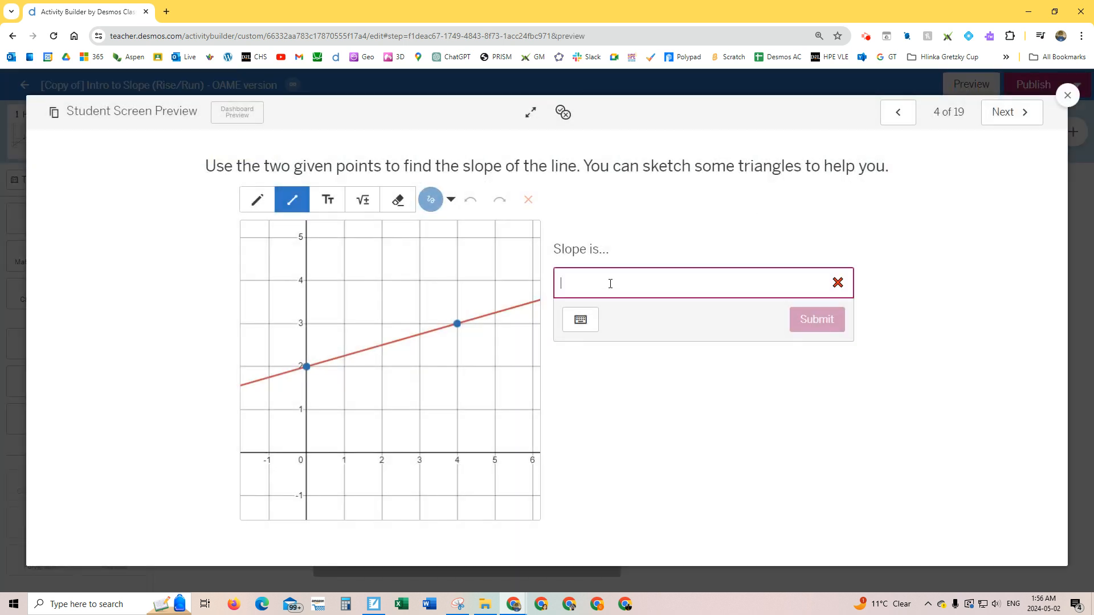
type("1/4")
key("Return")
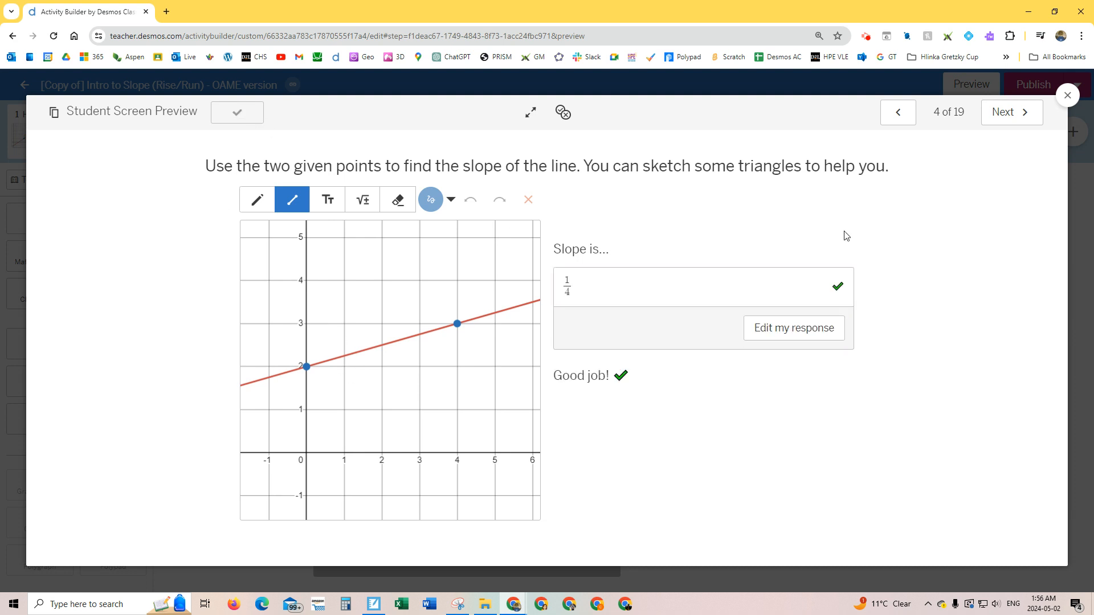
left_click(1067, 96)
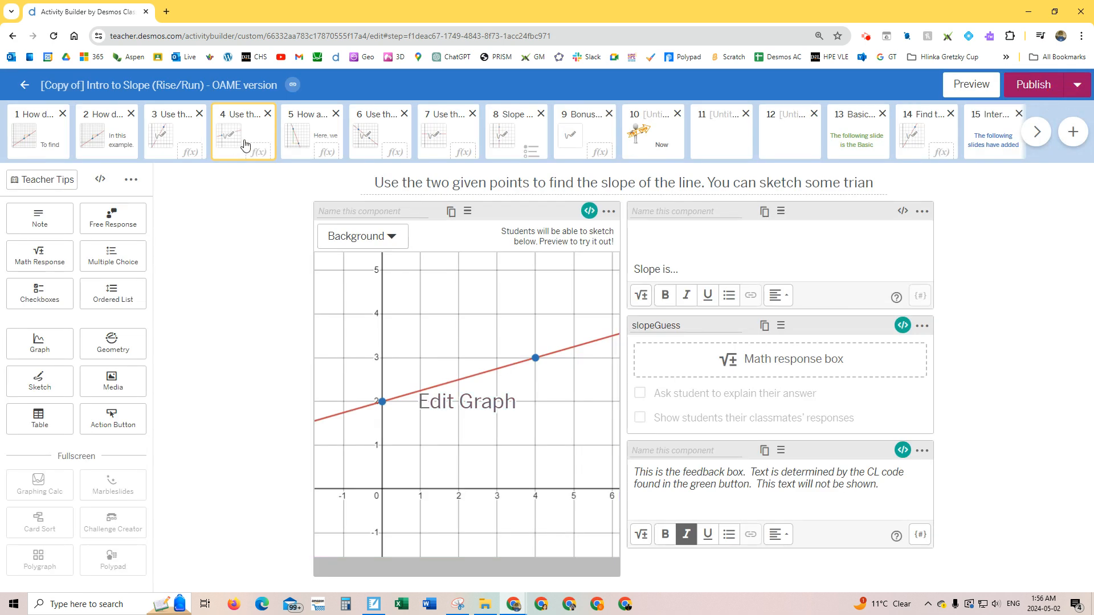
Step: Duplicate screen 4 and move the copy to position 11, after the "Now let's practice a few..." screen
left_click(132, 183)
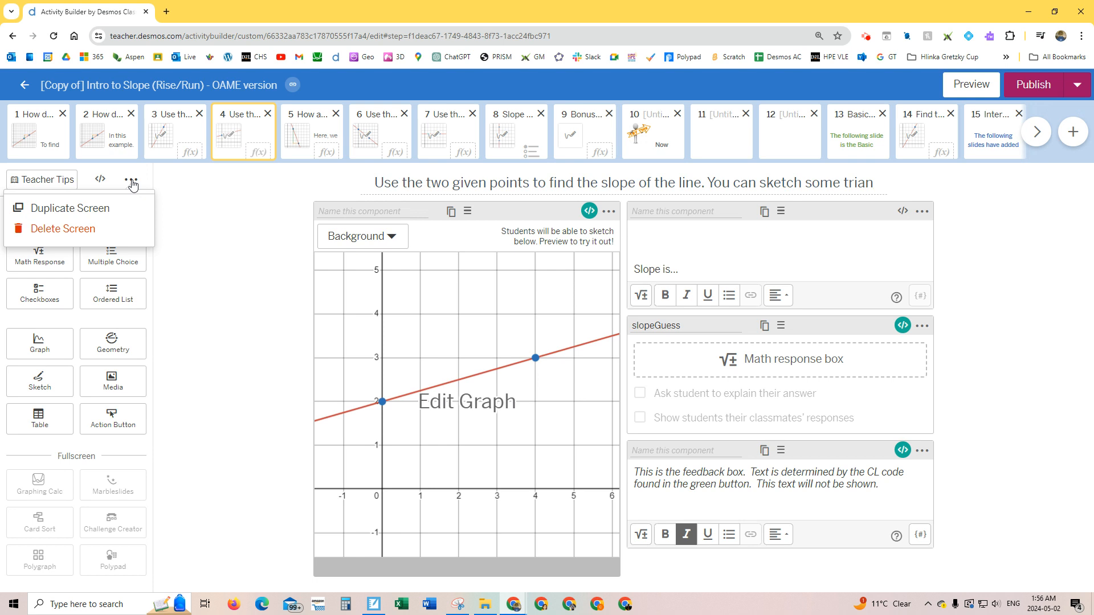
left_click(105, 208)
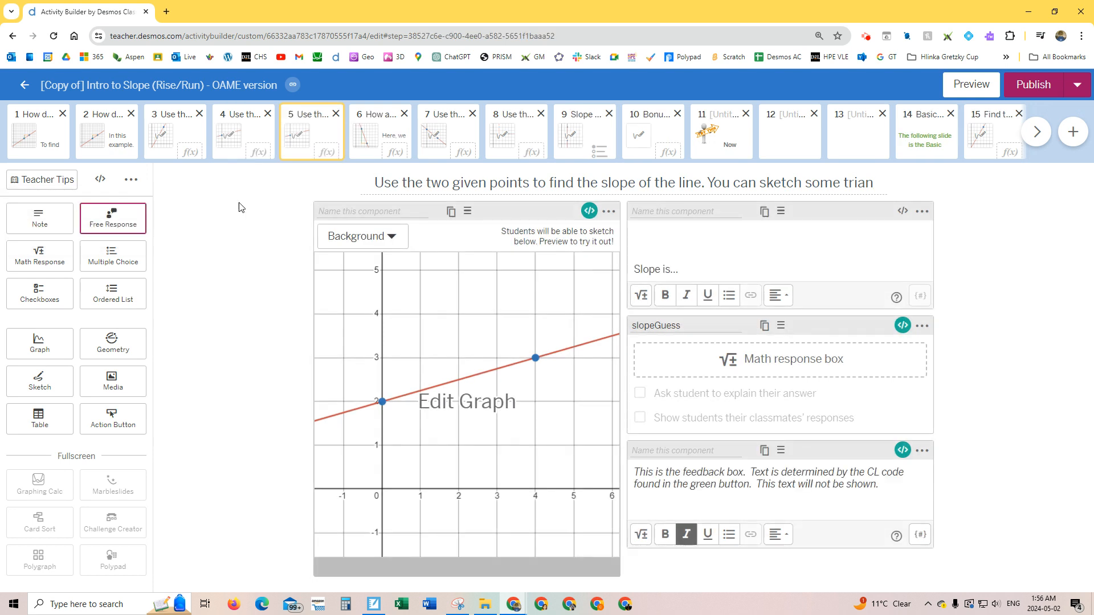
left_click(257, 149)
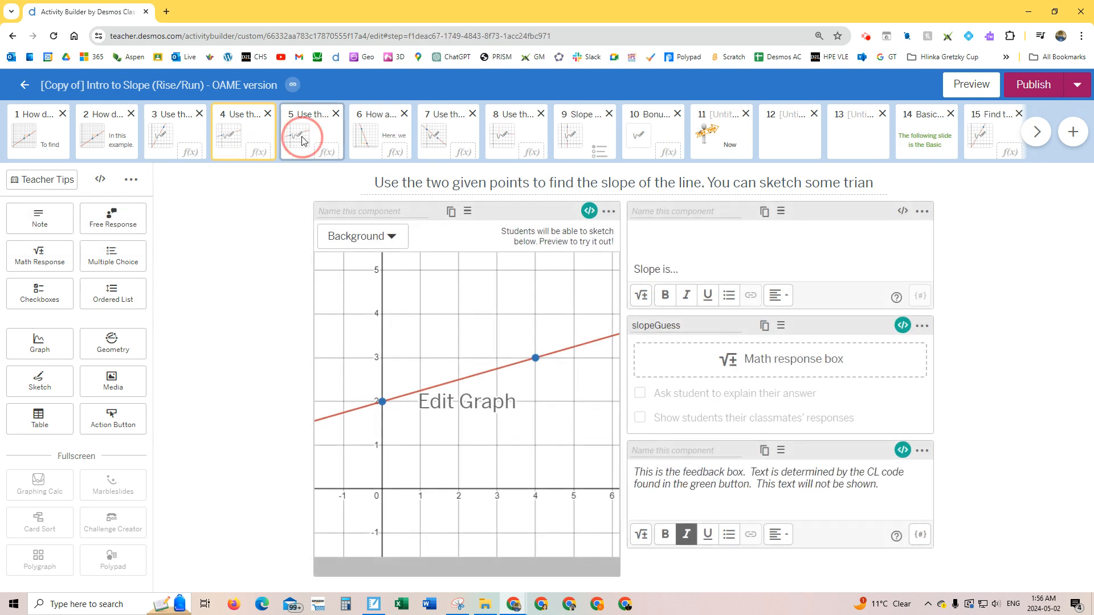
left_click(254, 141)
left_click(313, 140)
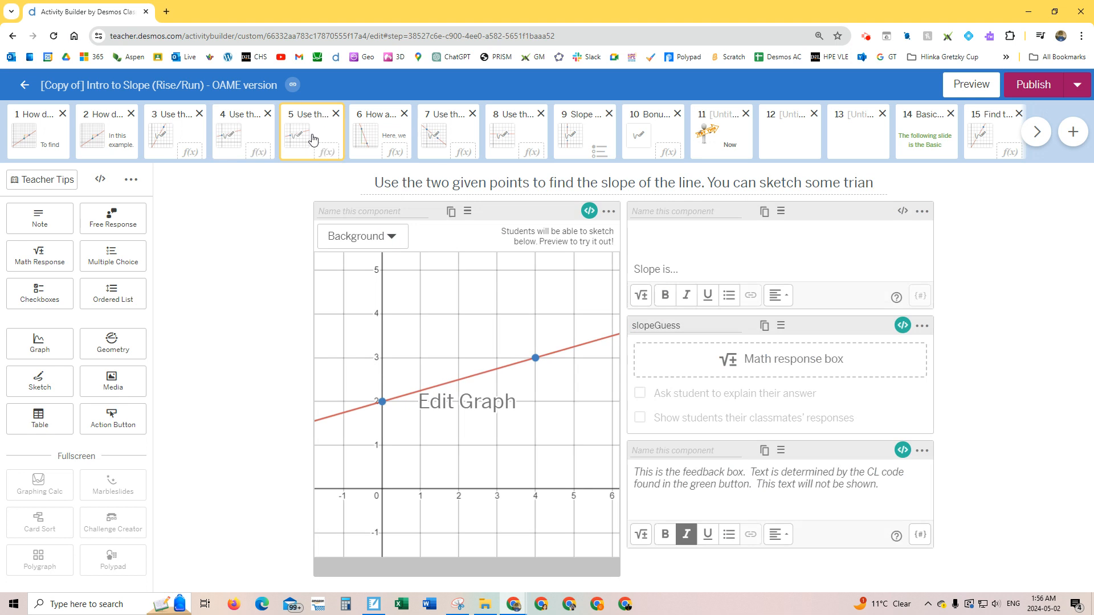
left_click_drag(313, 139, 706, 135)
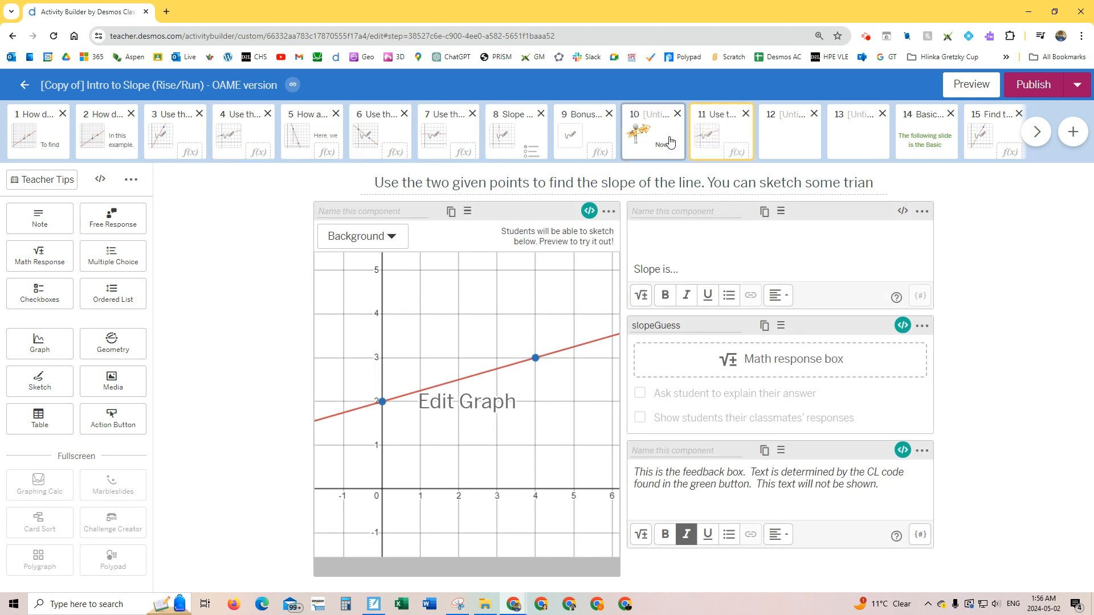
left_click(670, 141)
Step: Edit the graph on screen 11 and change the line's equation to y = 1/2x − 3
left_click(707, 139)
left_click(460, 409)
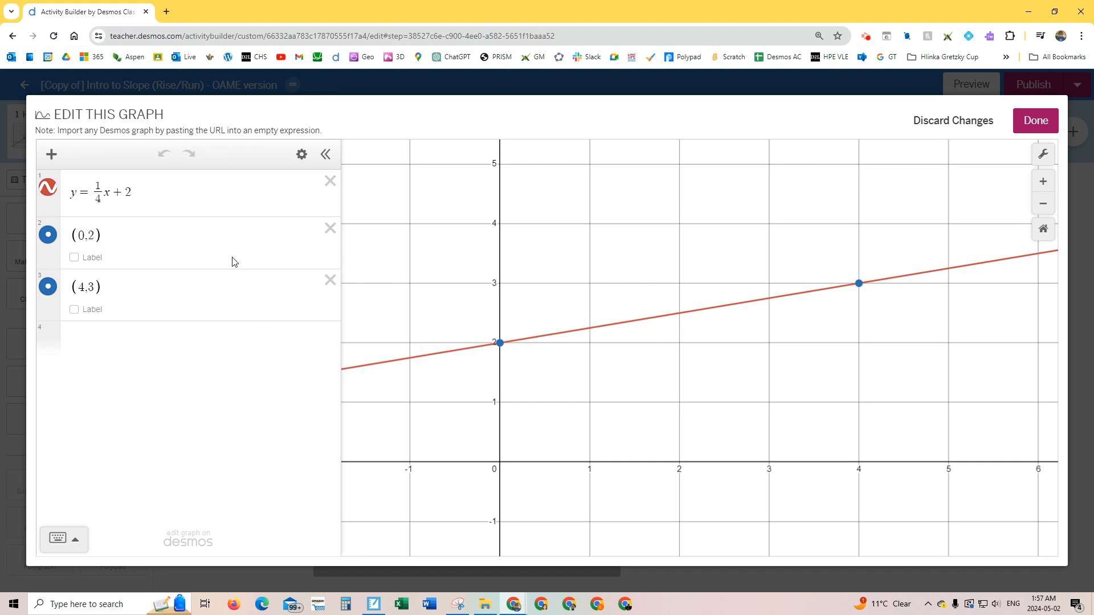
left_click(103, 206)
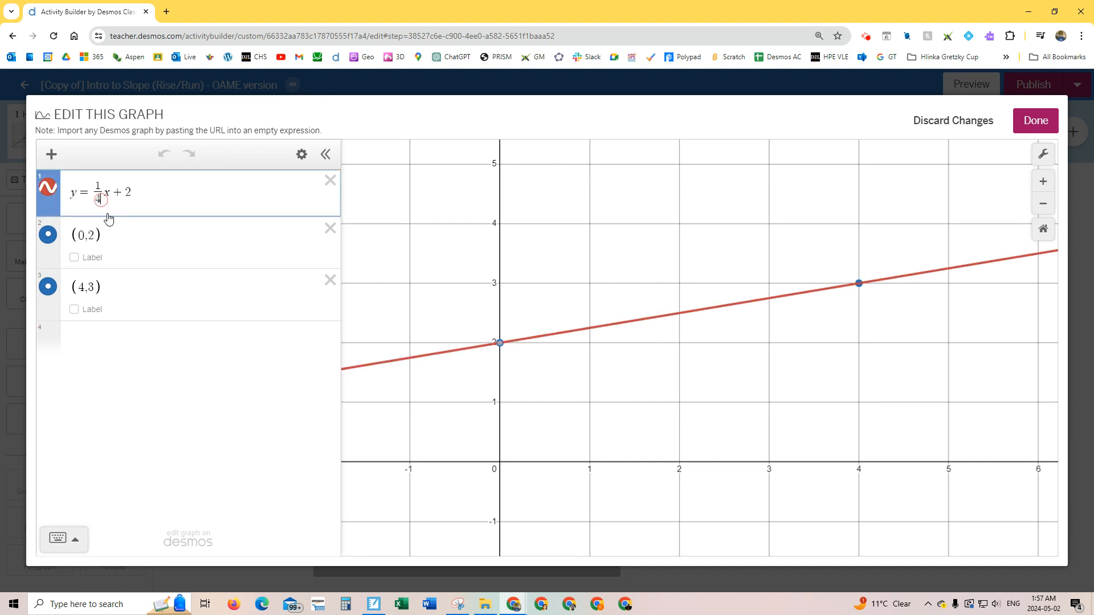
key("BackSpace")
type("2")
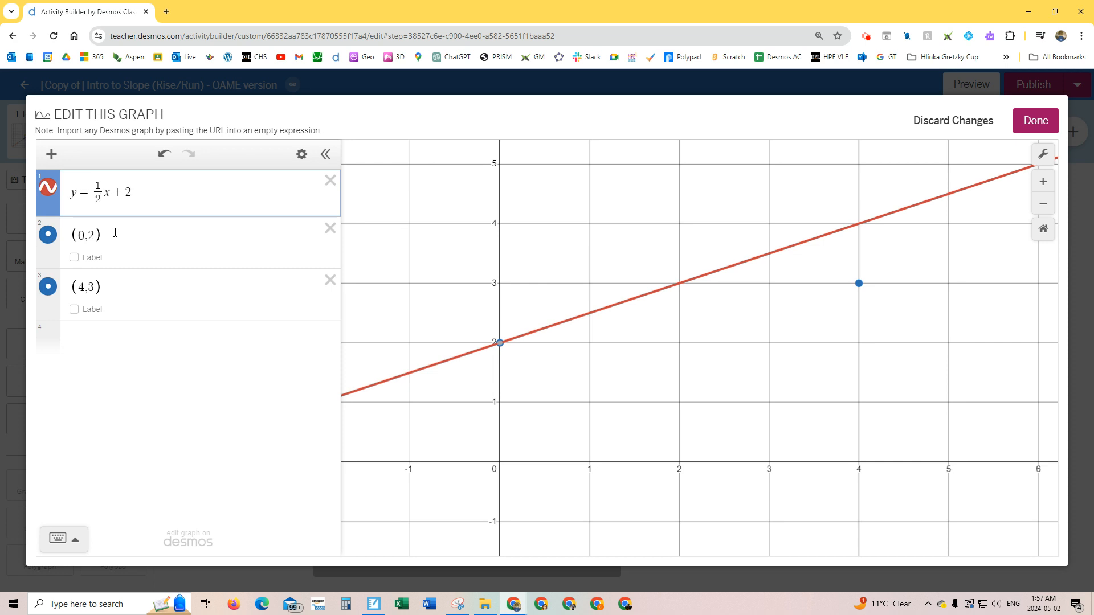
left_click(144, 193)
key("BackSpace")
key("BackSpace")
type("-3")
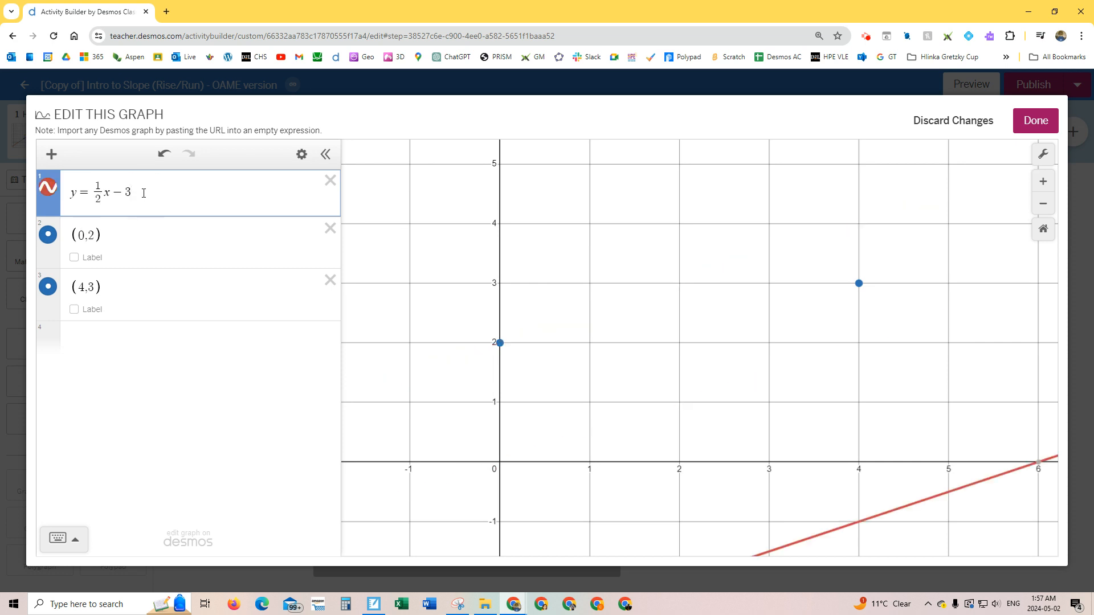
Step: Change the graph's two points to (0,−3) and (4,−1), and save the graph
left_click_drag(630, 460, 592, 232)
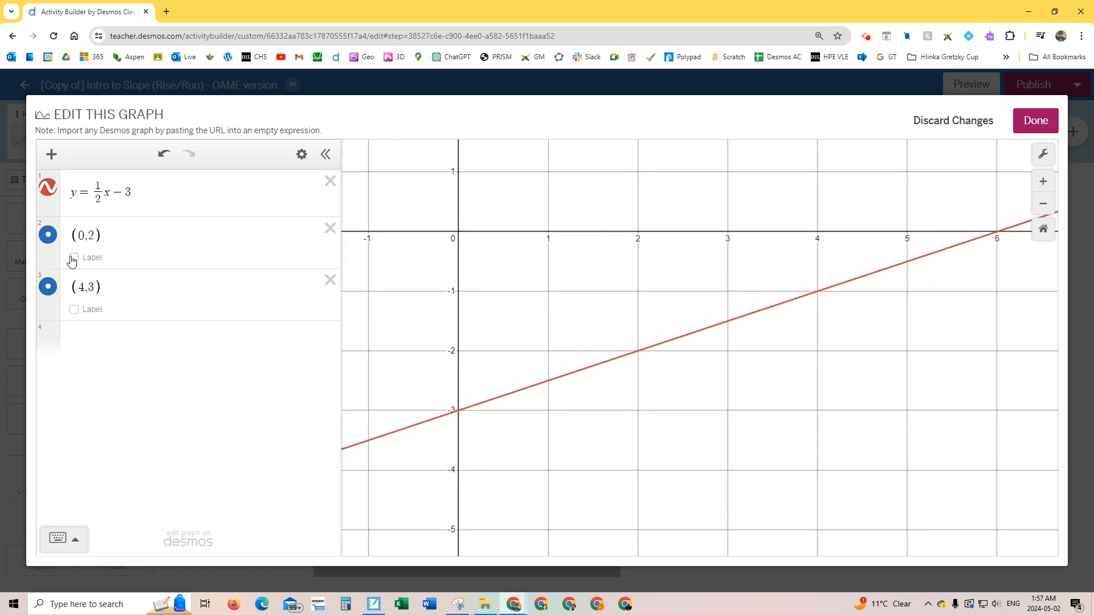
left_click(94, 235)
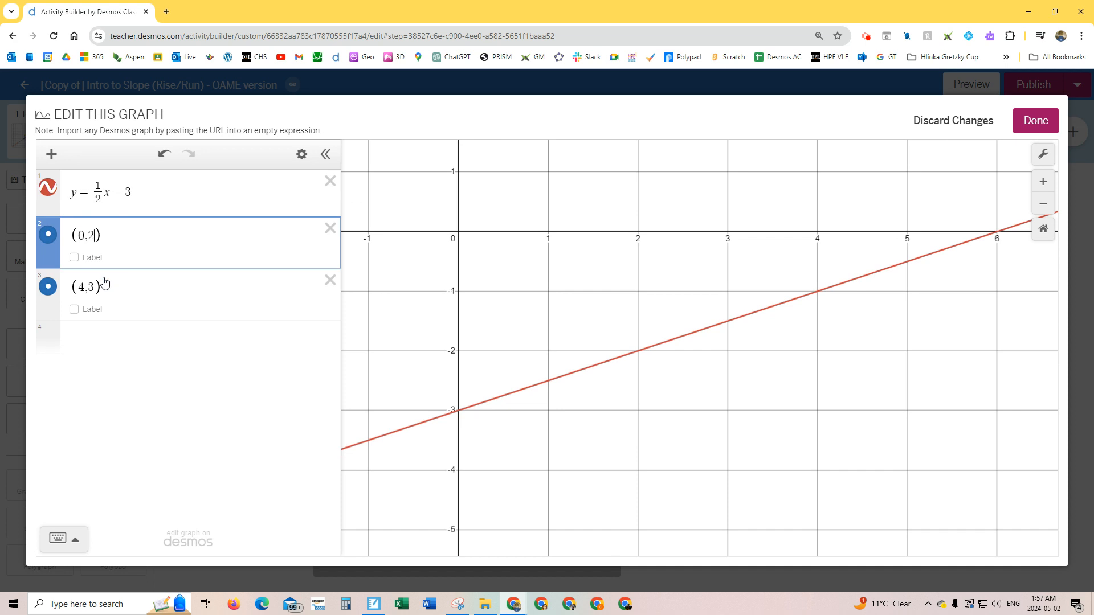
key("BackSpace")
type("-3")
left_click(94, 286)
key("BackSpace")
type("-1")
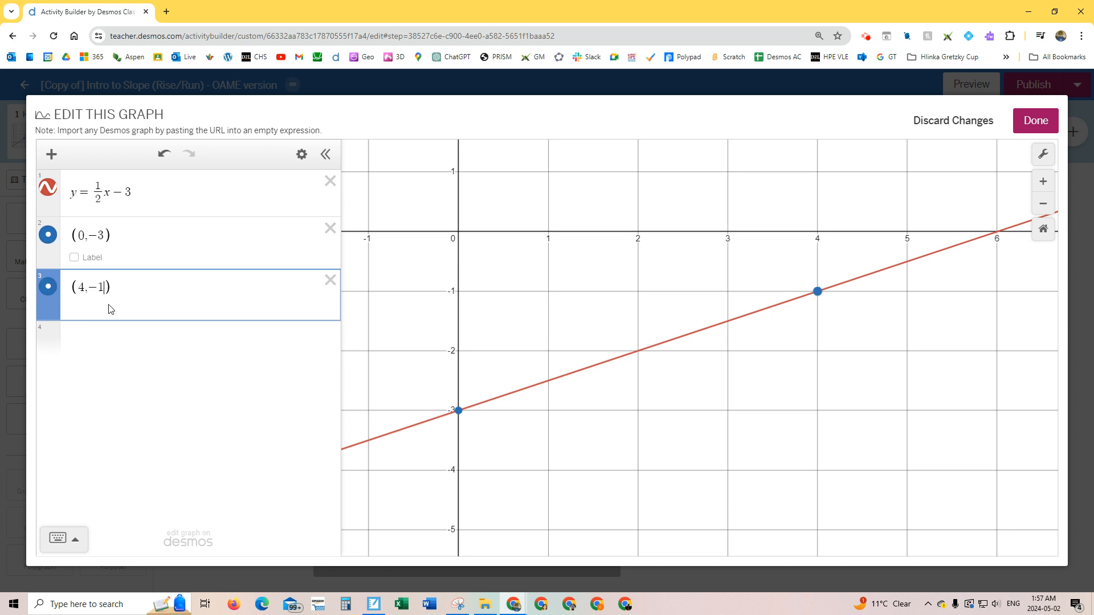
left_click_drag(574, 437, 578, 424)
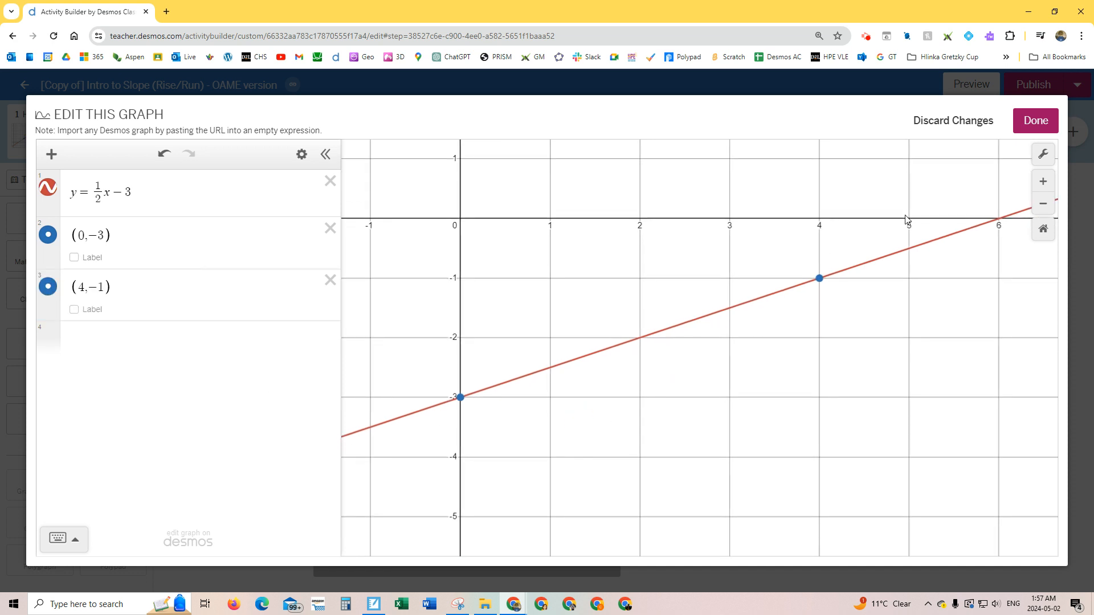
left_click(1034, 119)
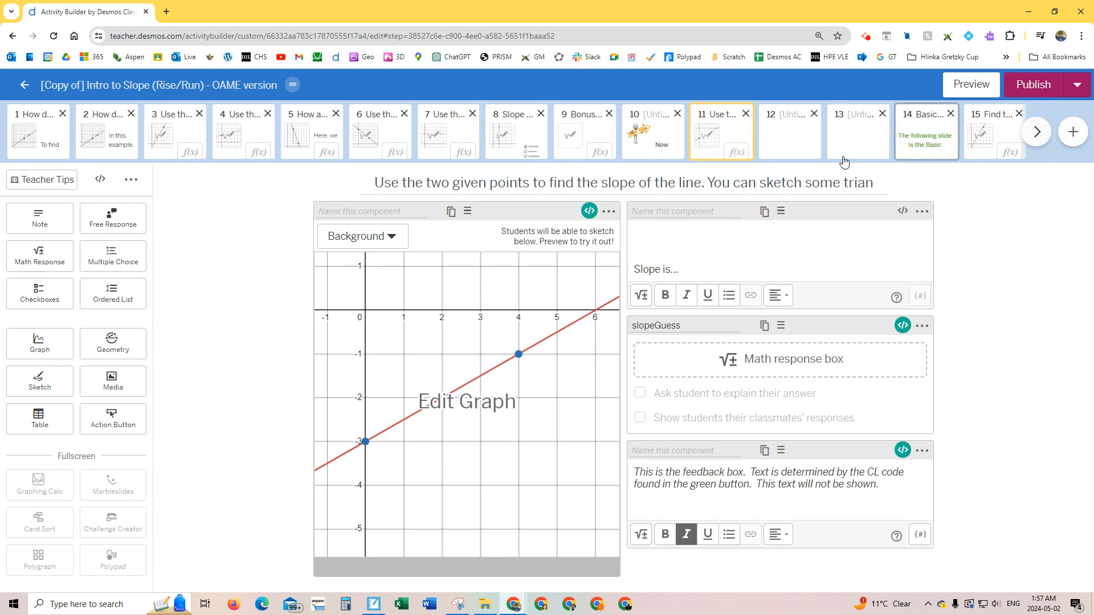
Step: Preview screen 11 as a student, try 1/4 as the slope, submit 1/2, and close the preview
left_click(972, 85)
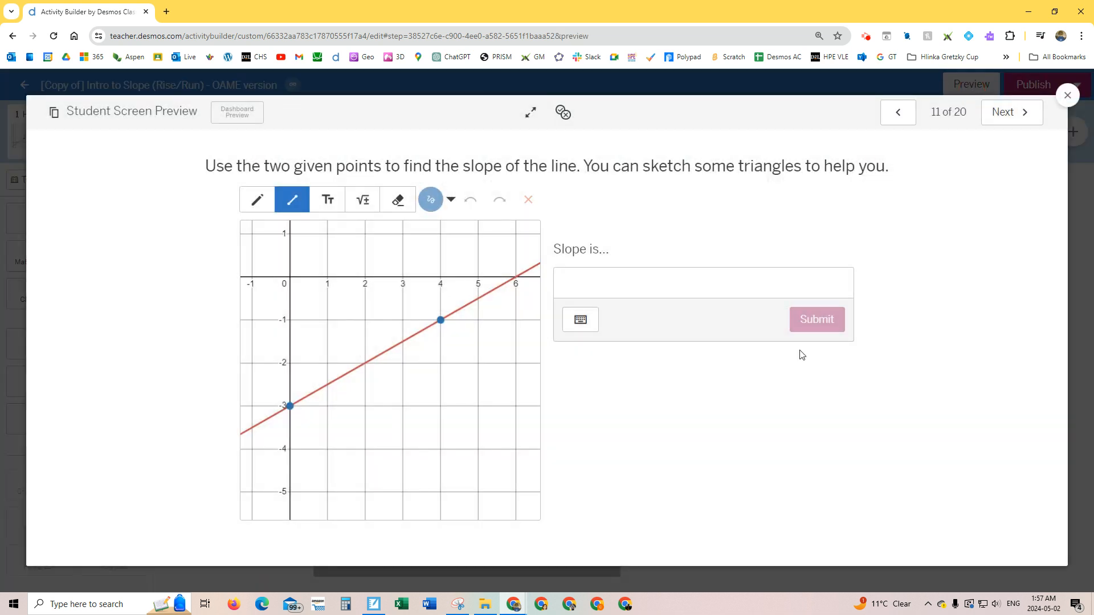
left_click(653, 284)
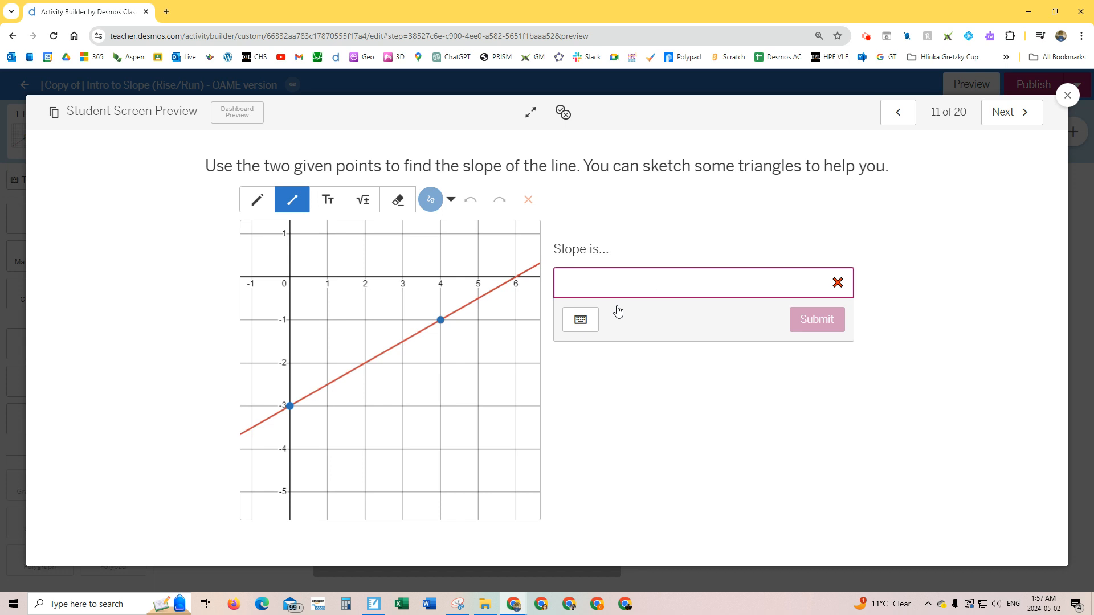
type("1/4")
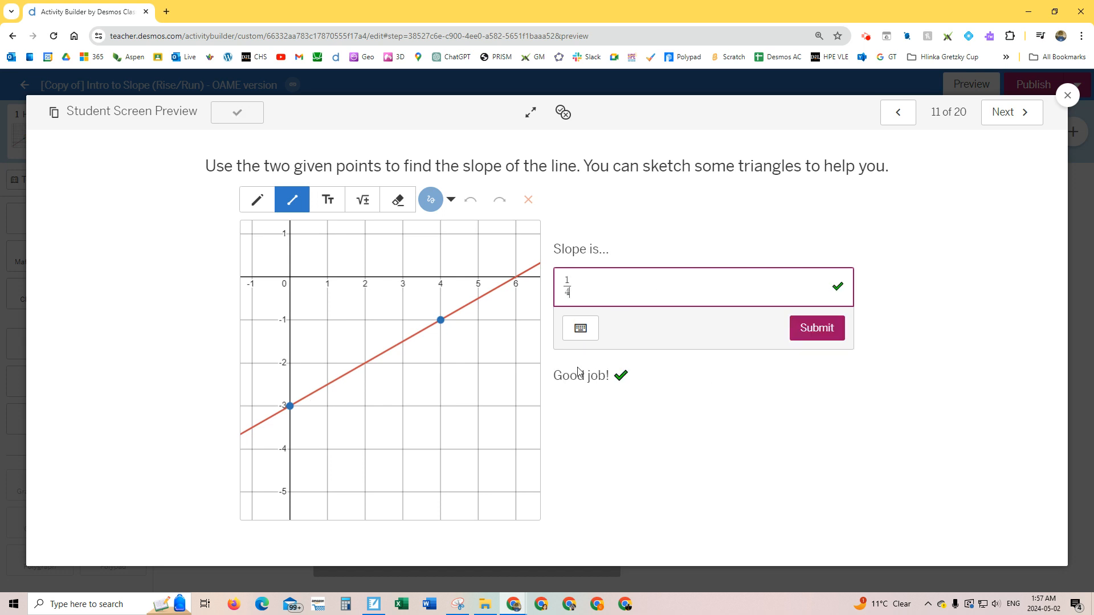
key("BackSpace")
type("2")
key("Return")
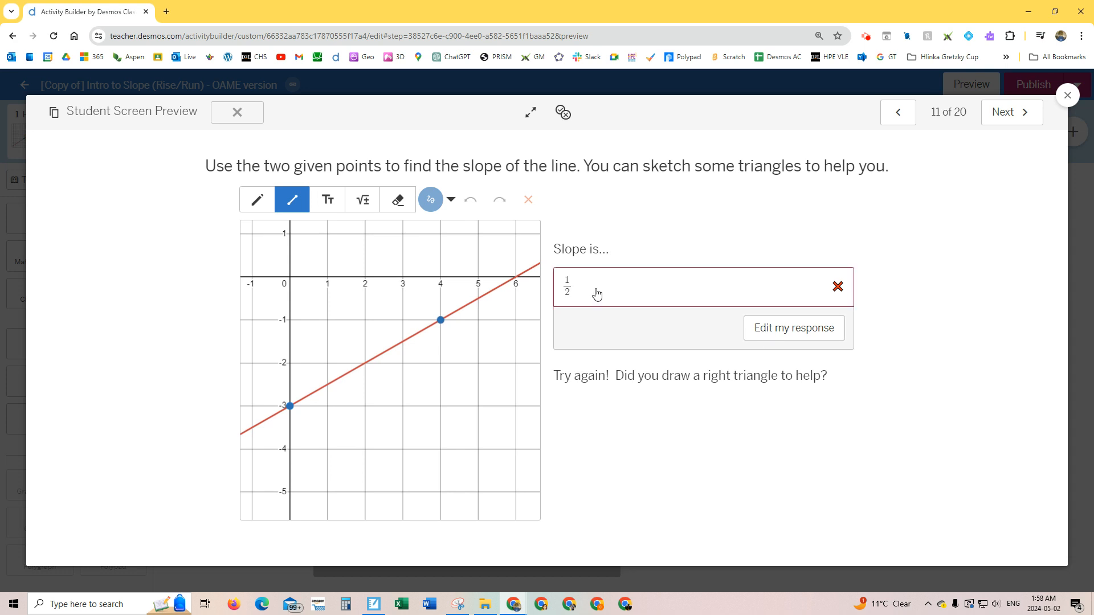
left_click(1067, 96)
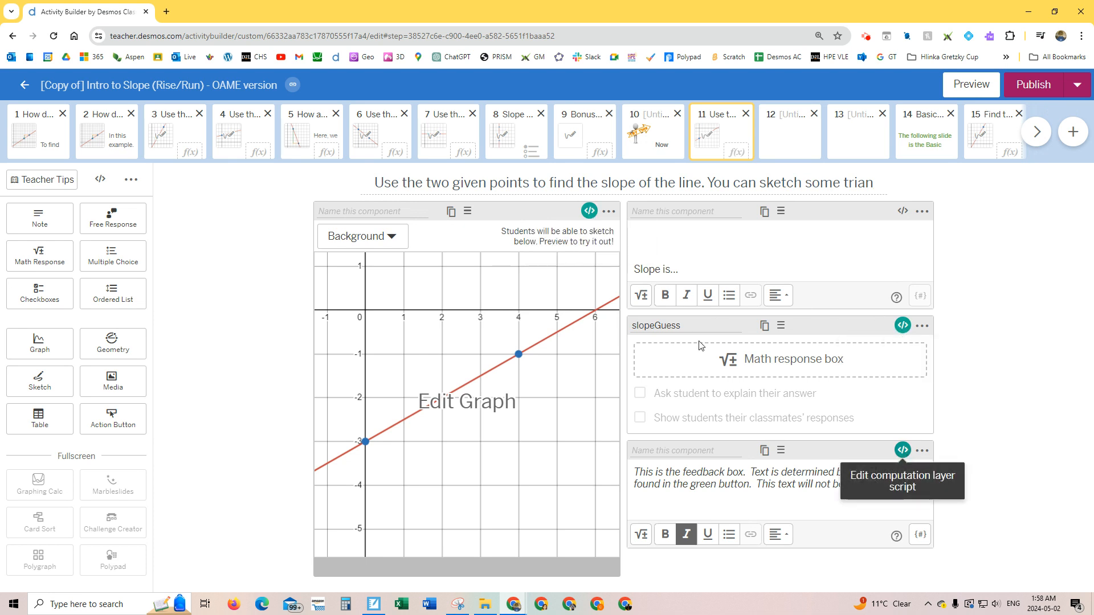
Step: Review the sketch component's script on screen 11 and sketch a right triangle between the two points in the student preview
left_click(590, 212)
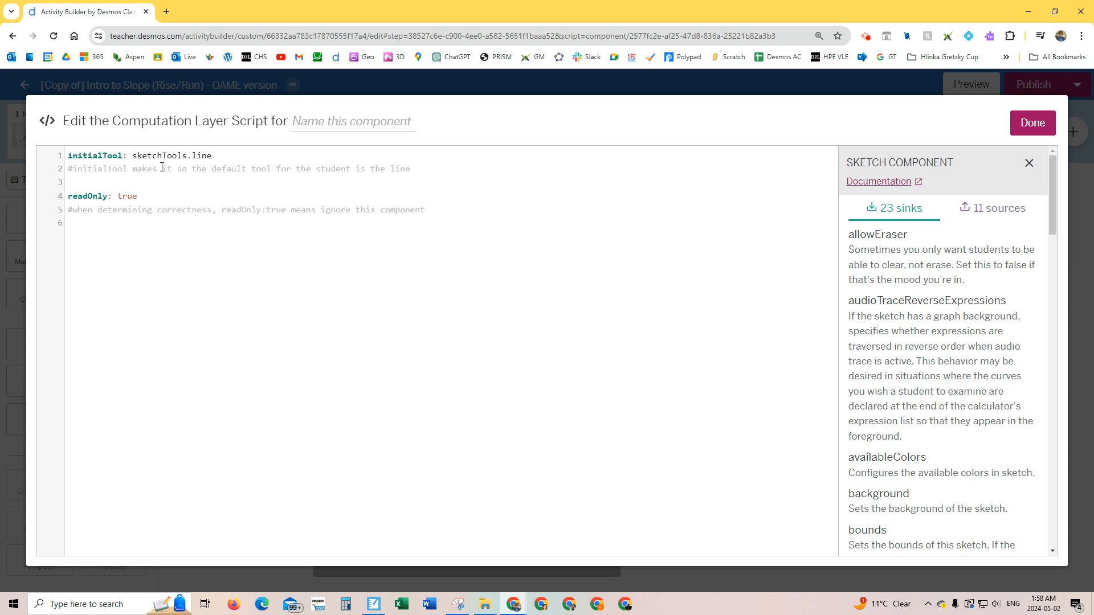
left_click(1017, 126)
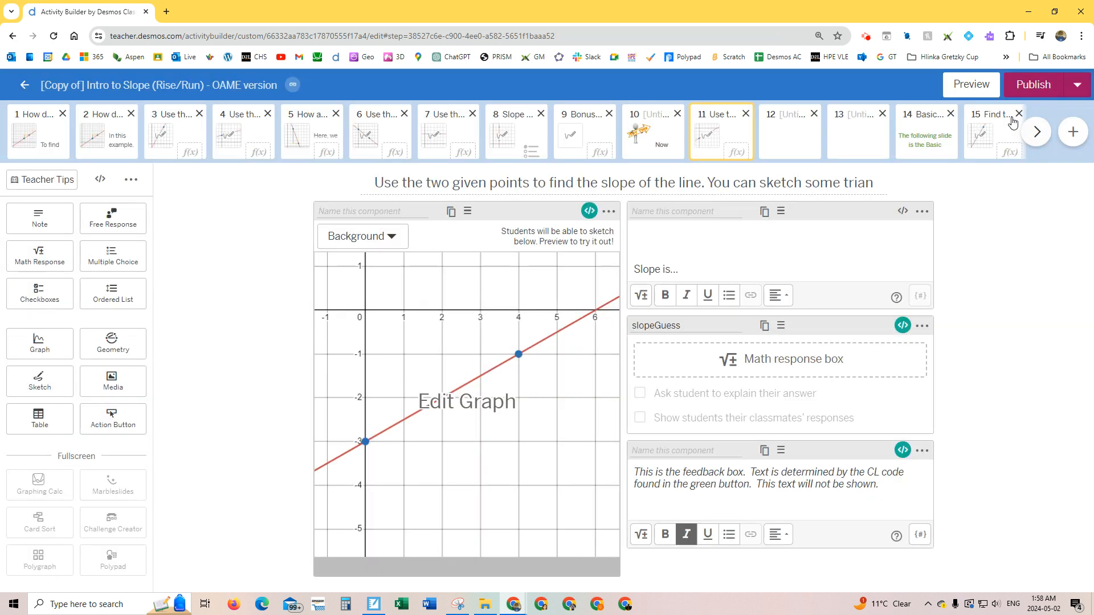
left_click(971, 83)
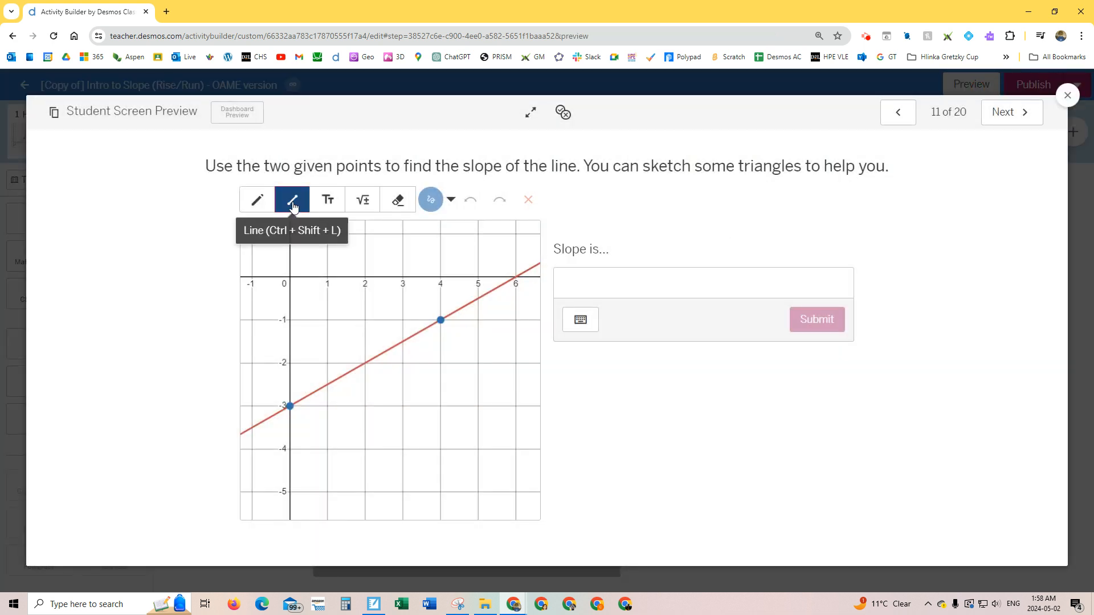
left_click_drag(290, 405, 440, 320)
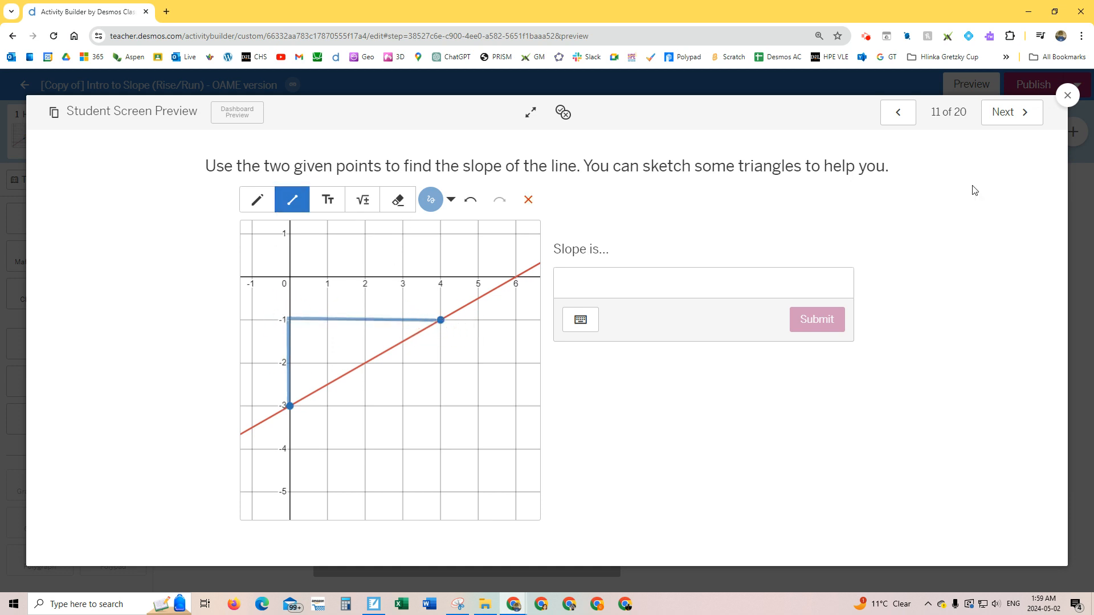
left_click(1066, 95)
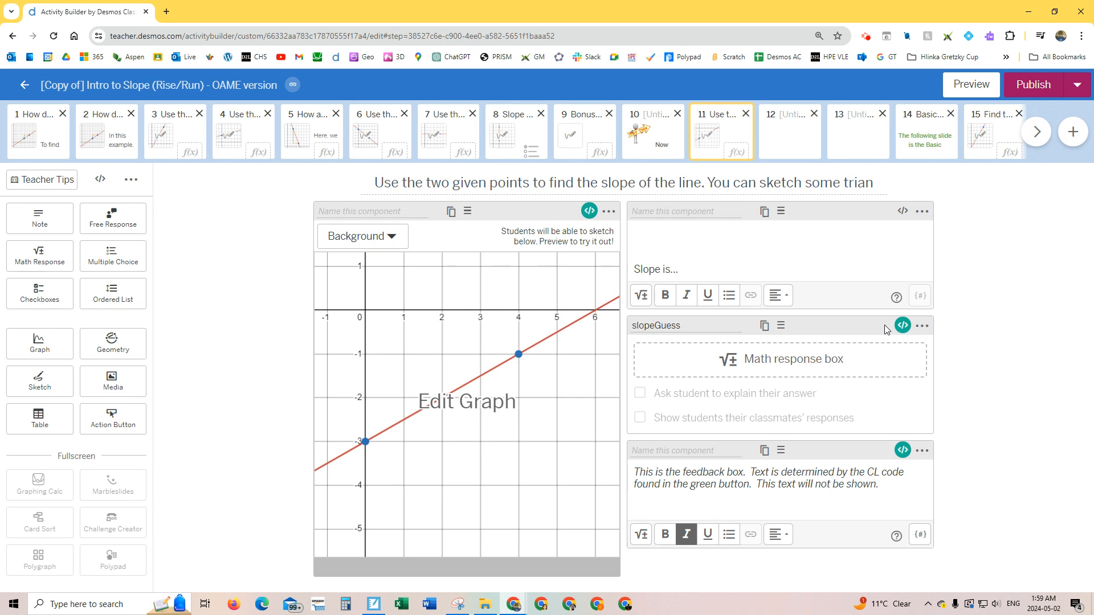
Step: In the slopeGuess script on screen 11, set the correct value to 0.5 in both the isright and isCorrect lines and save
left_click(903, 324)
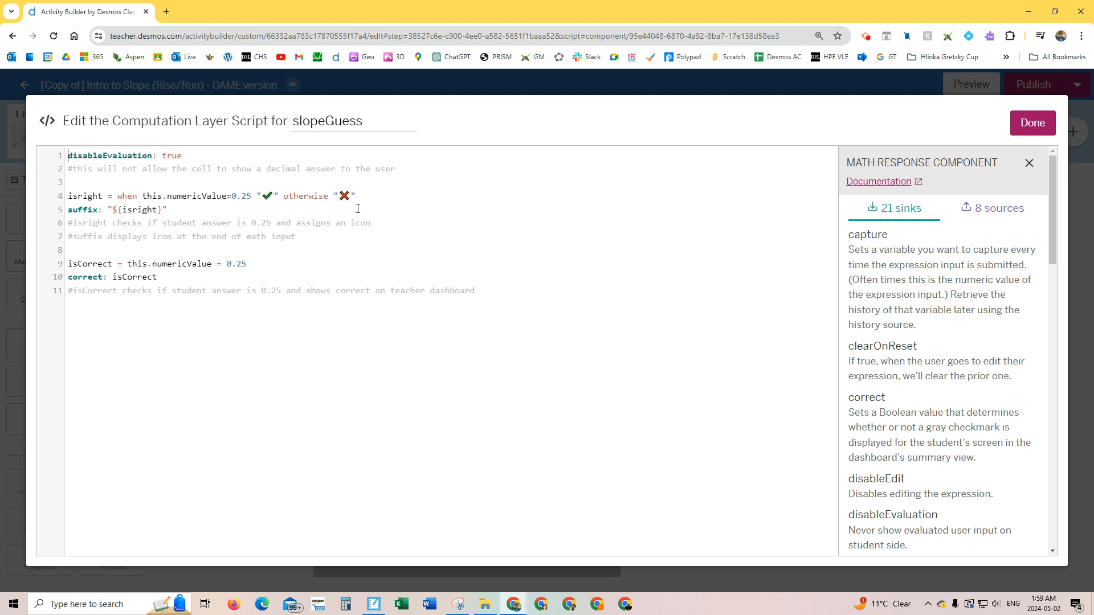
left_click(249, 197)
key("BackSpace")
left_click(279, 253)
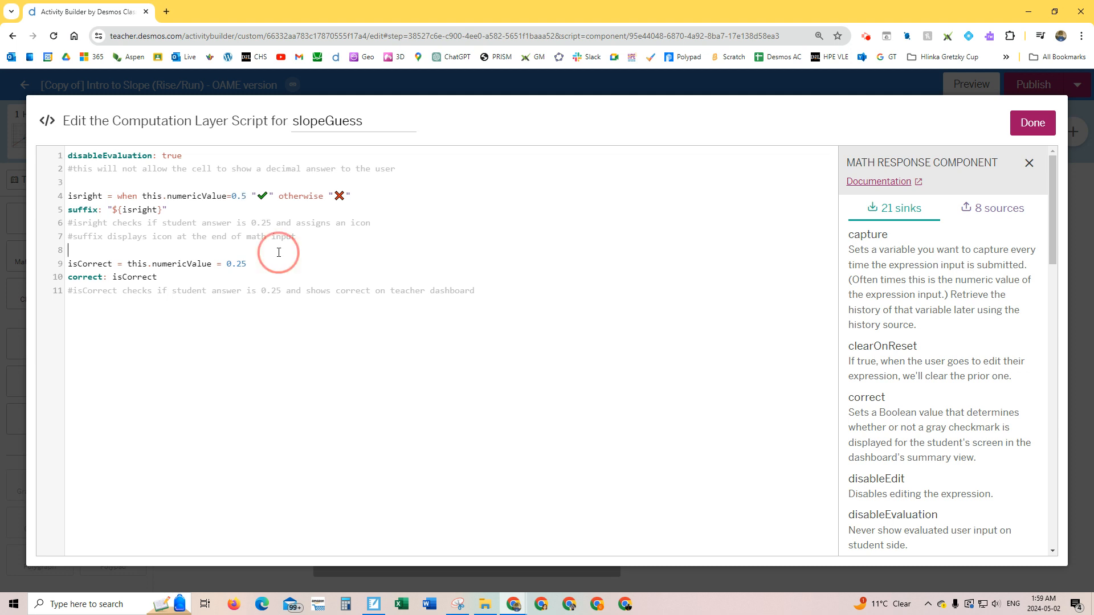
left_click(242, 263)
key("BackSpace")
left_click(1033, 122)
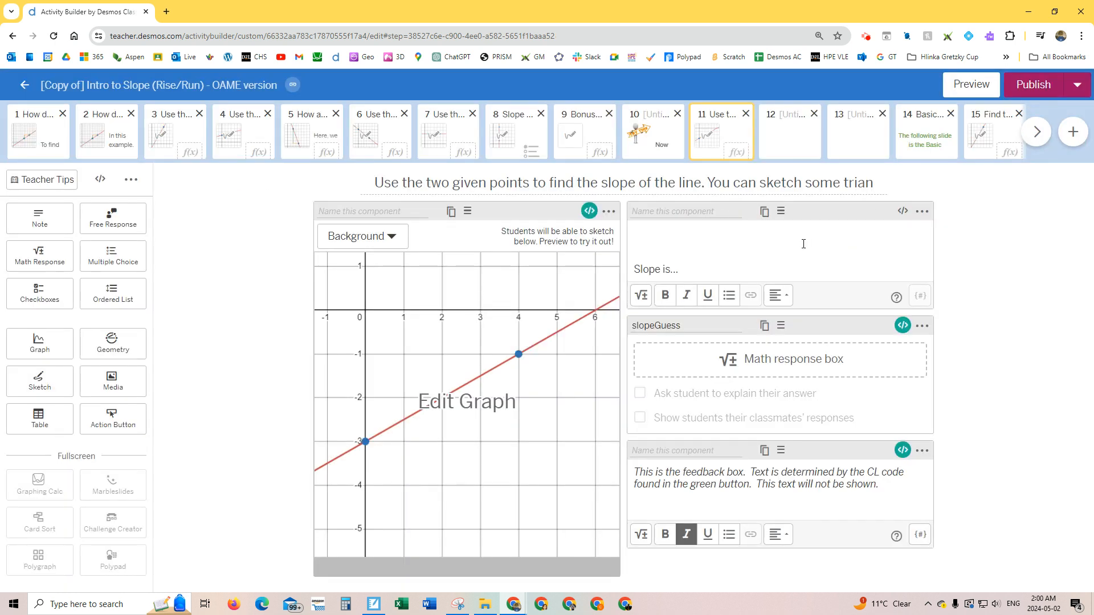
Step: Preview screen 11 as a student, test the slope answers 0.5 and 1/2, and close the preview
left_click(970, 84)
left_click(619, 277)
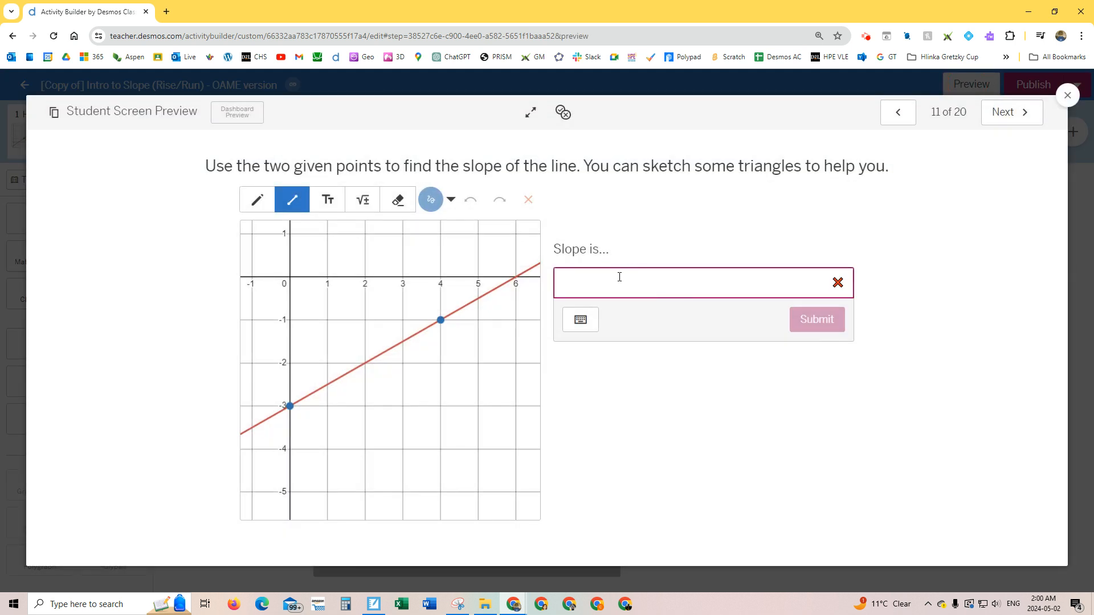
type("0.5")
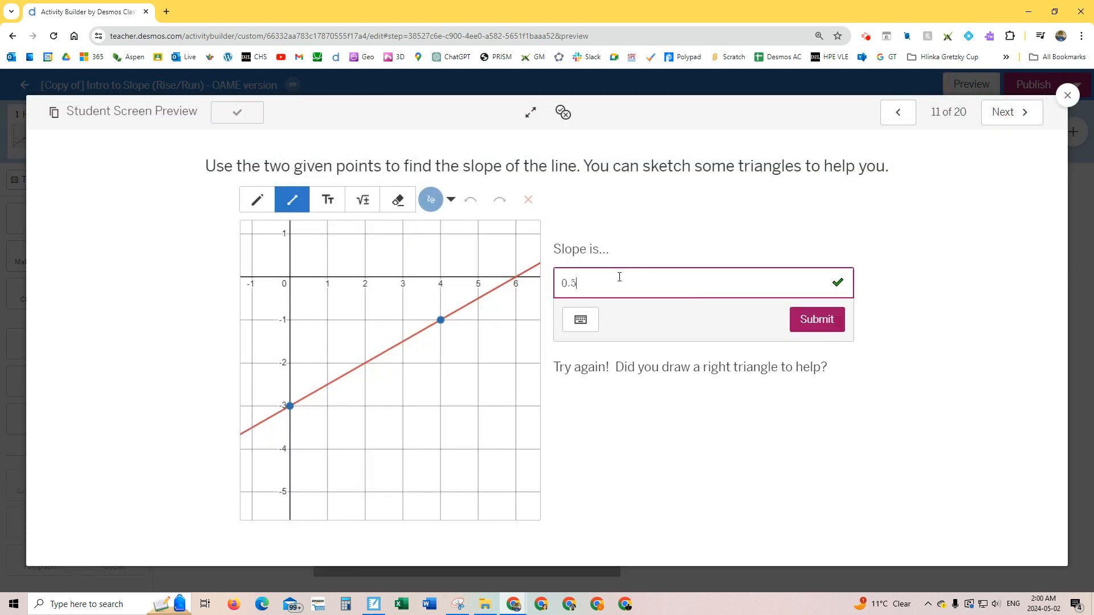
key("BackSpace")
key("BackSpace")
key("BackSpace")
type("1/2")
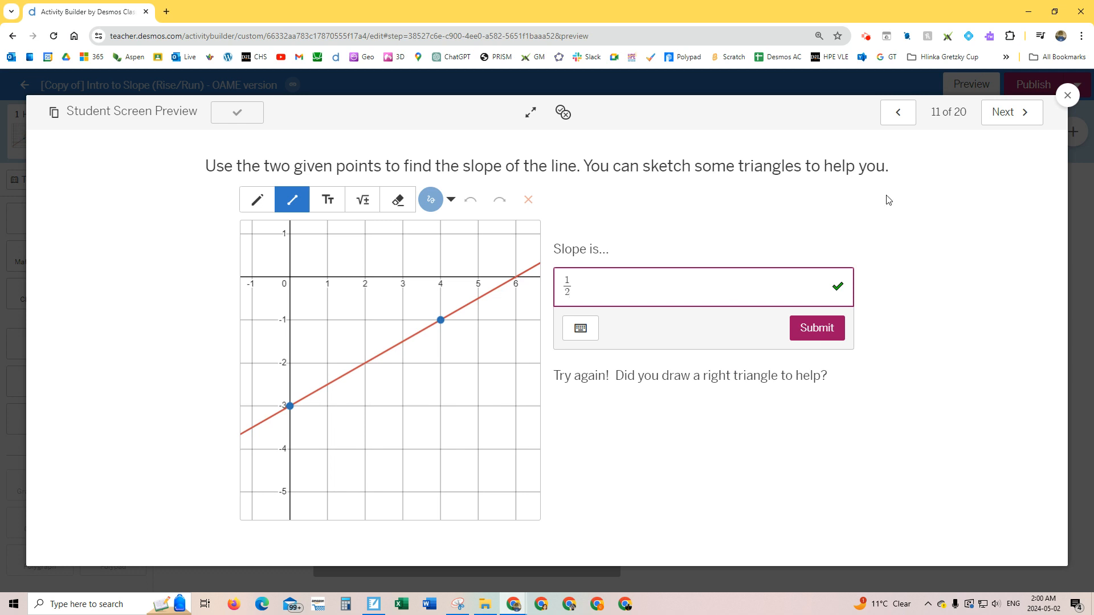
left_click(1067, 95)
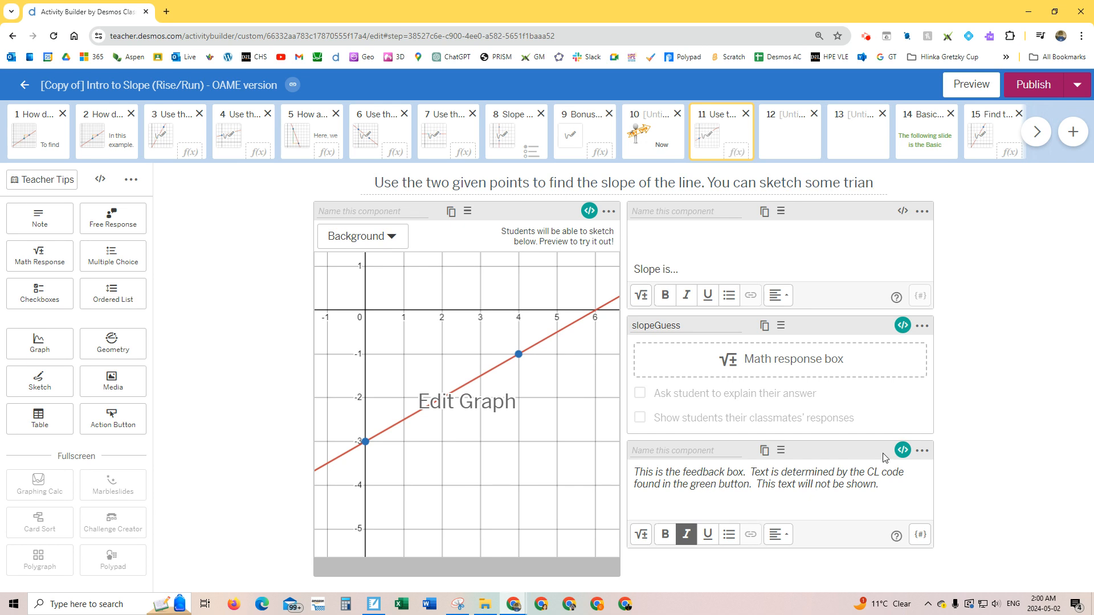
Step: In the feedback note's script on screen 11, change the fraction that triggers "Good job!" to \frac{1}{2}
left_click(903, 450)
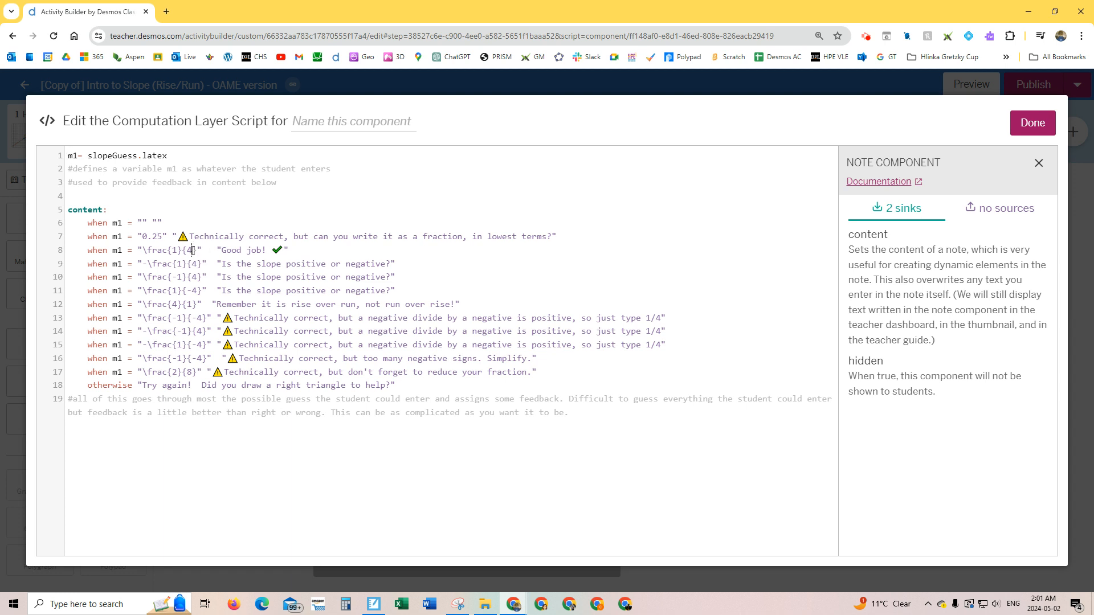
key("BackSpace")
type("2")
Step: Replace the 4 with 2 in the m1 fractions on lines 9 to 16 of the feedback script, all at once
left_click(196, 279, "ctrl")
left_click(197, 293, "ctrl")
left_click(178, 306, "ctrl")
left_click(203, 320, "ctrl")
left_click(203, 332, "ctrl")
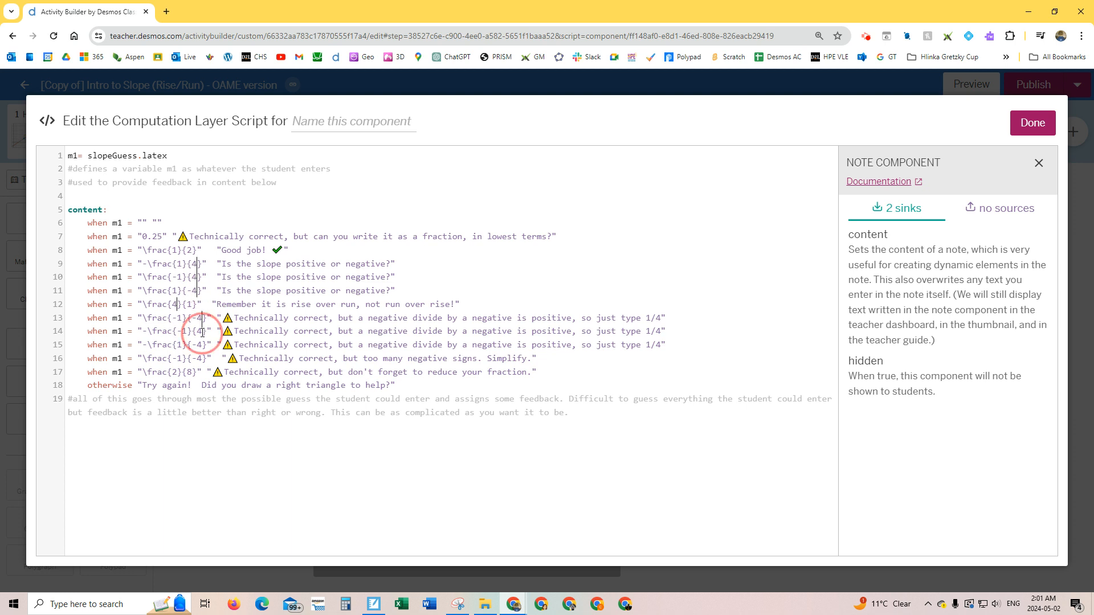
left_click(203, 344, "ctrl")
left_click(203, 358, "ctrl")
key("BackSpace")
type("2")
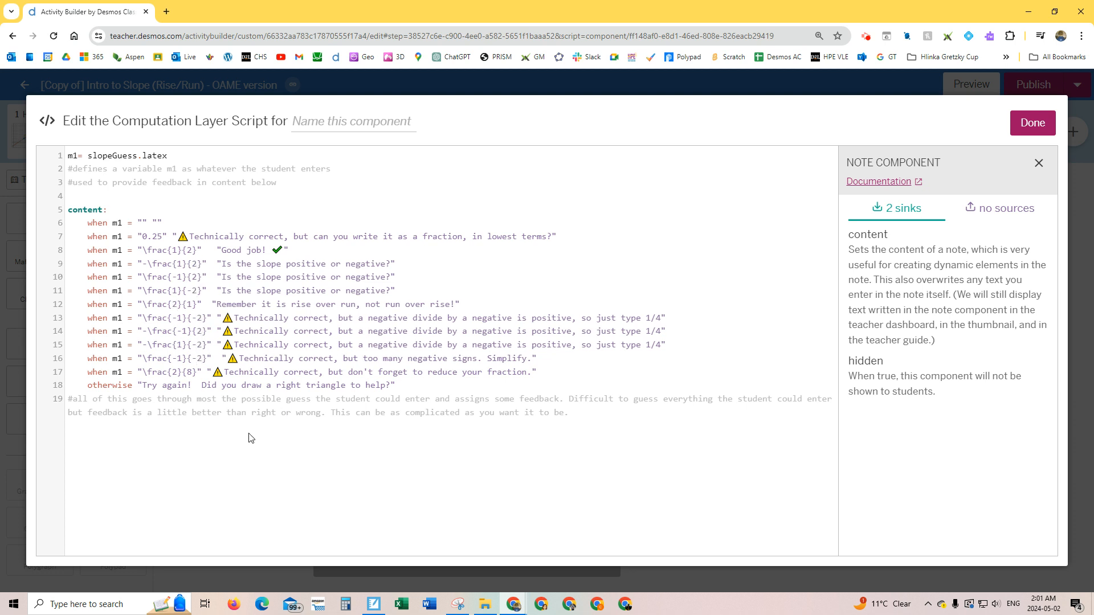
Step: Change the unreduced fraction in the "don't forget to reduce" condition to \frac{2}{4} and save the feedback script
left_click(248, 416)
left_click(192, 376)
key("BackSpace")
type("4")
left_click(1033, 124)
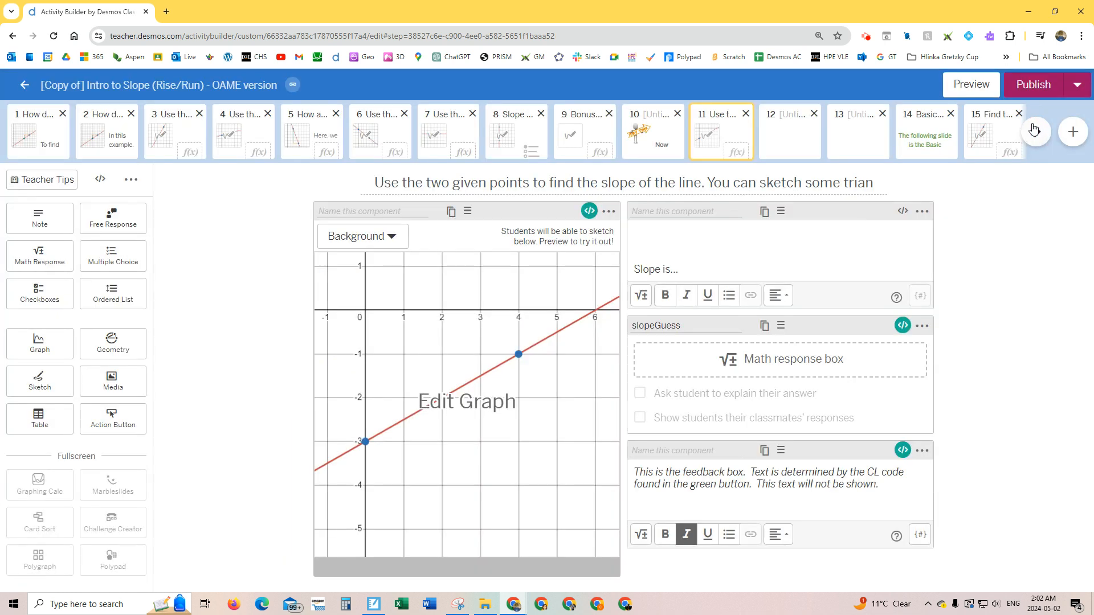
Step: Preview screen 11 as a student, sketch the slope triangle, test the answers 2/4 and 1/2, and close the preview
left_click(971, 86)
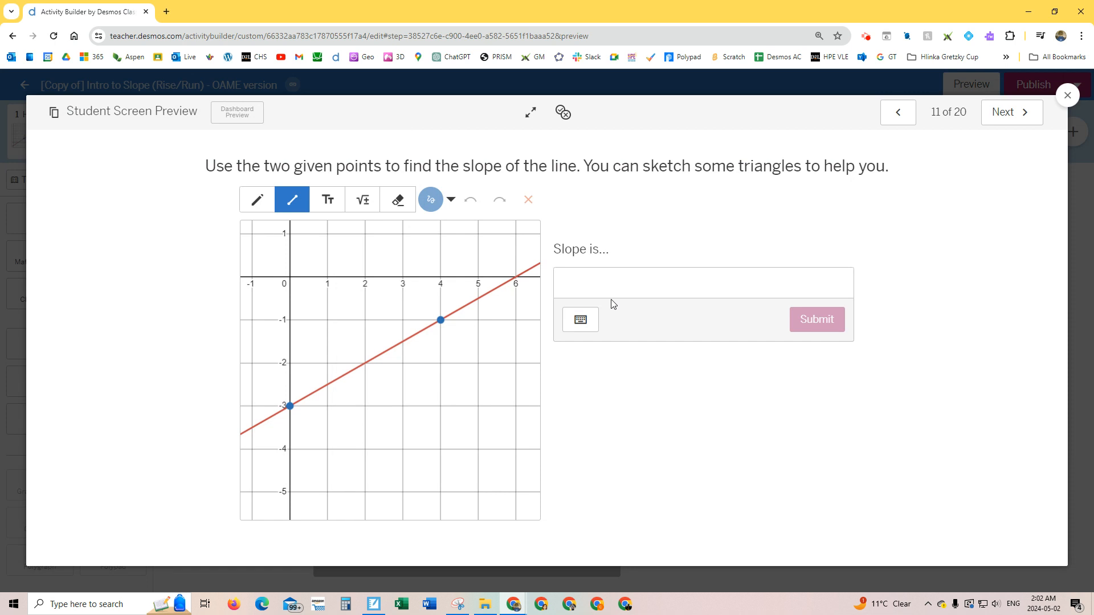
mouse_move(290, 406)
left_mouse_down()
mouse_move(290, 318)
mouse_move(429, 319)
left_mouse_up()
left_click(612, 279)
type("2/4")
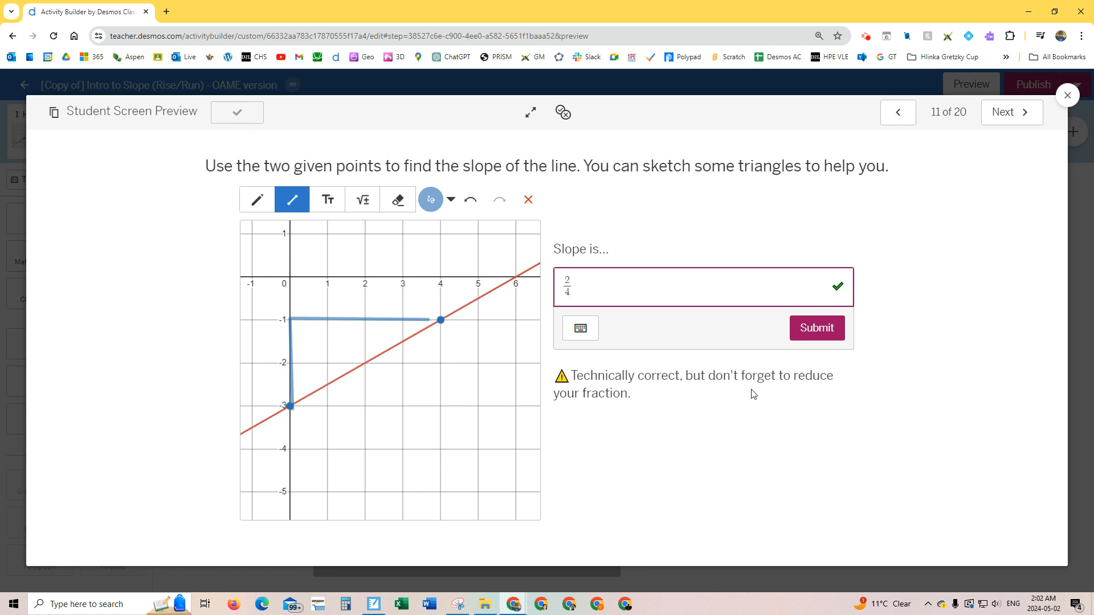
key("BackSpace")
key("BackSpace")
key("BackSpace")
type("1/2")
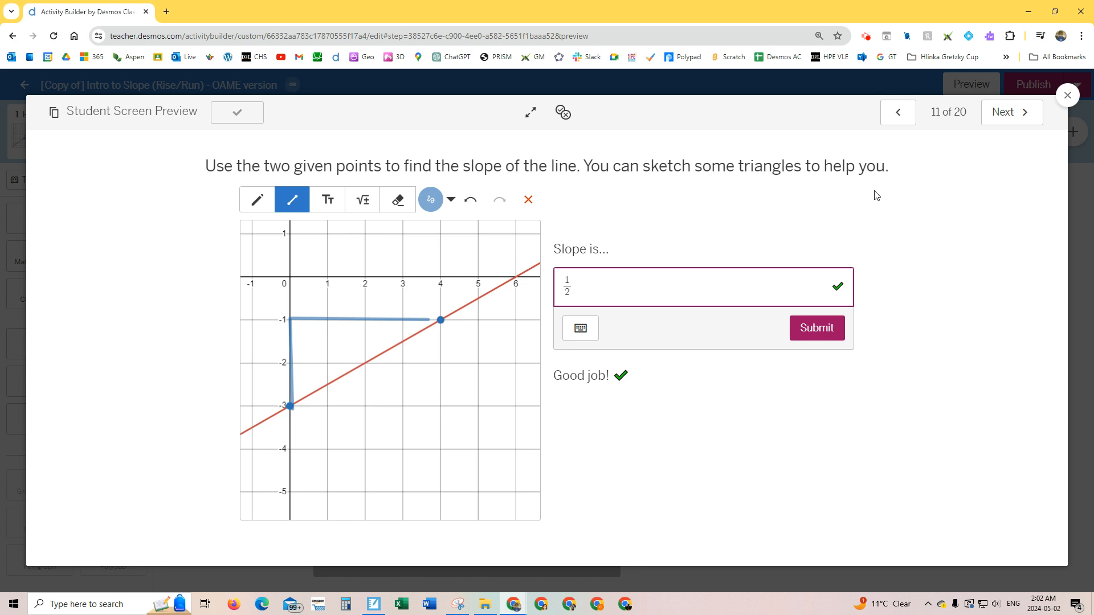
left_click(1068, 95)
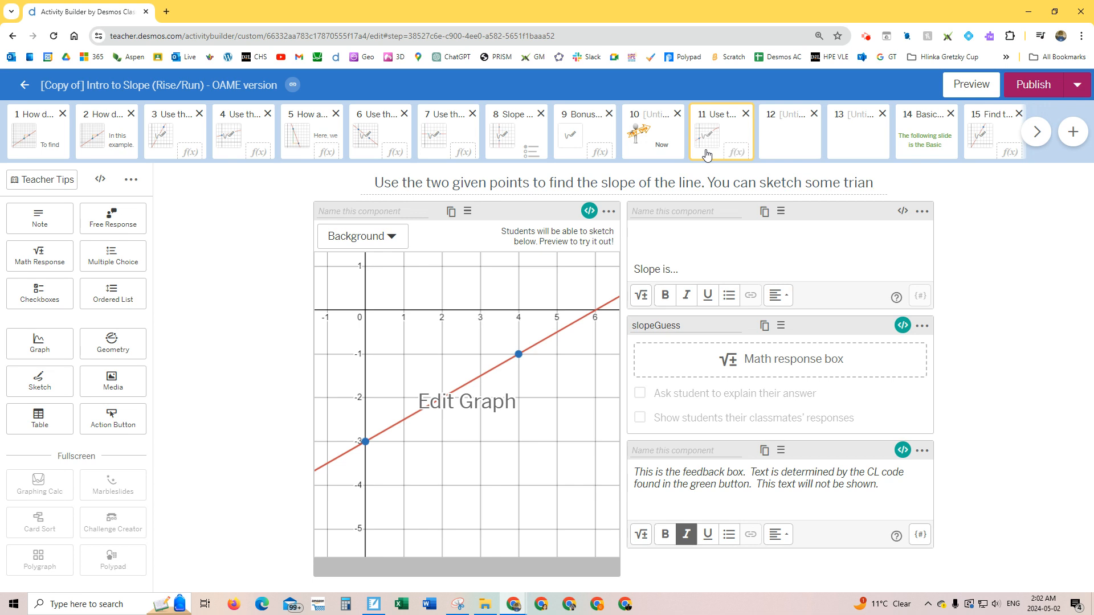
Step: Duplicate screen 11 and change the slope in the copy's line equation to −3/4
left_click(131, 180)
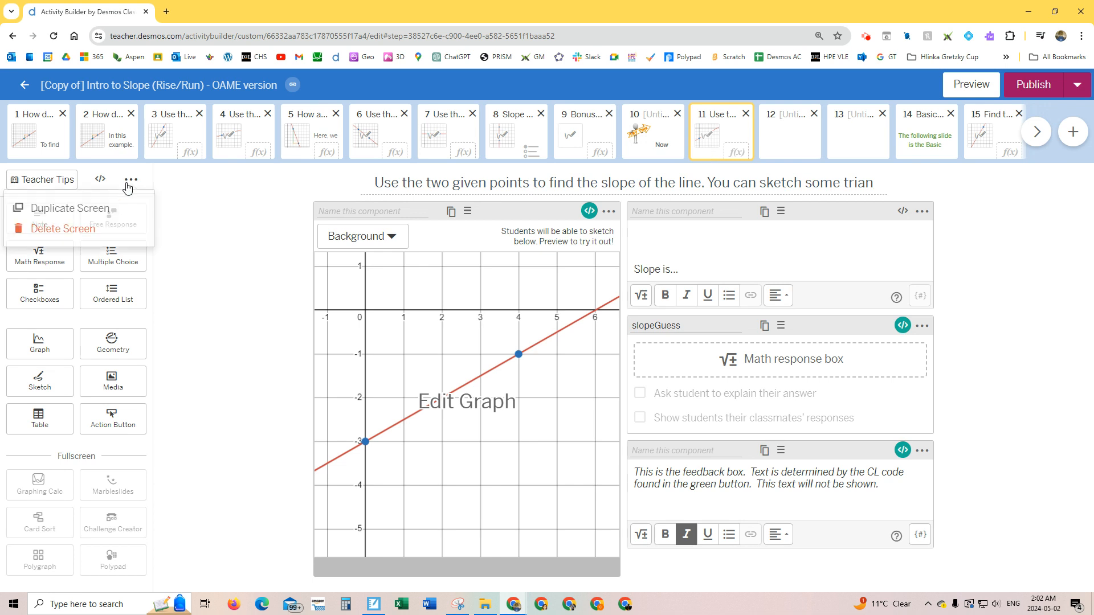
left_click(122, 206)
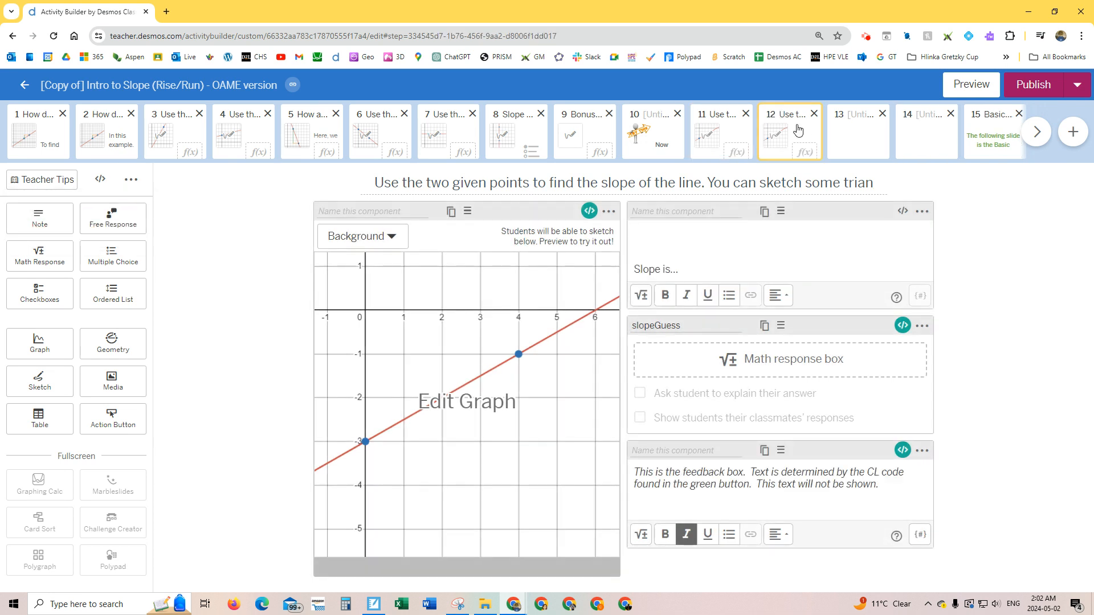
left_click(464, 419)
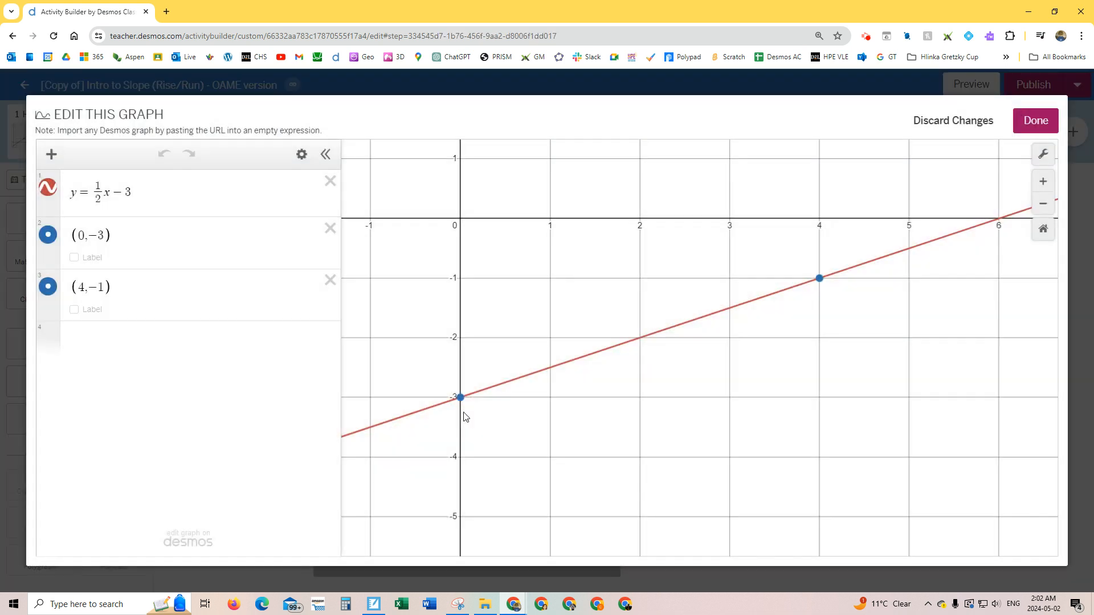
left_click(96, 199)
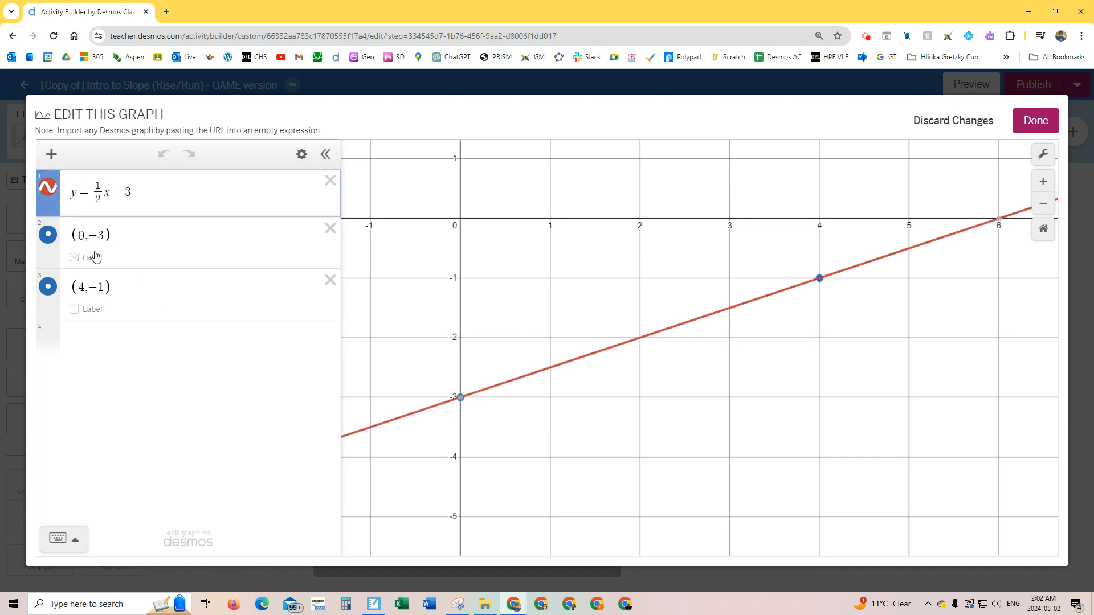
key("BackSpace")
key("BackSpace")
key("BackSpace")
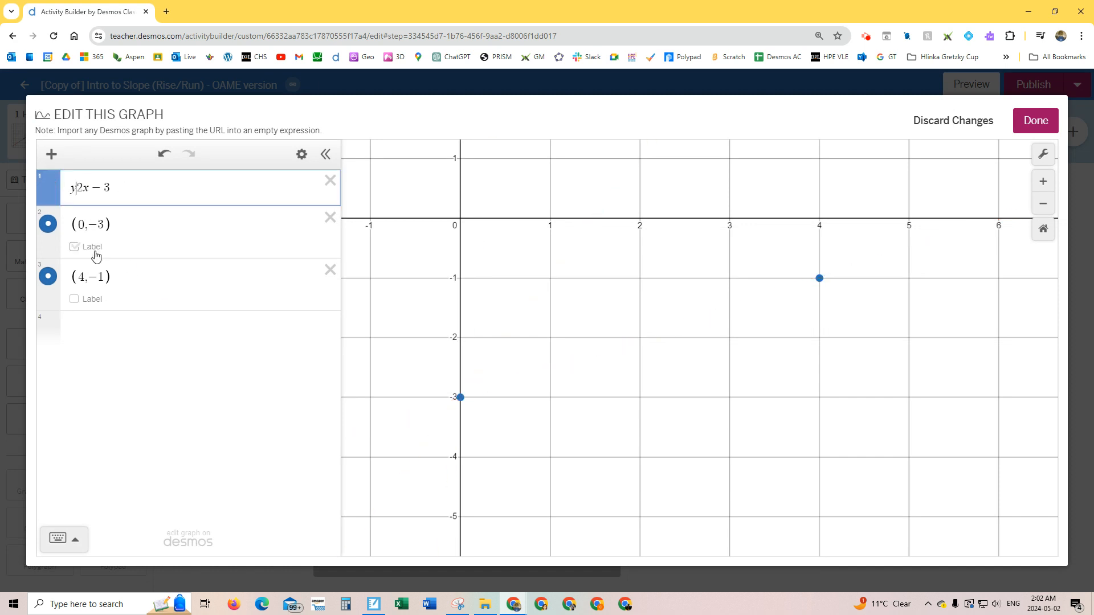
type("-")
type("3/")
key("Delete")
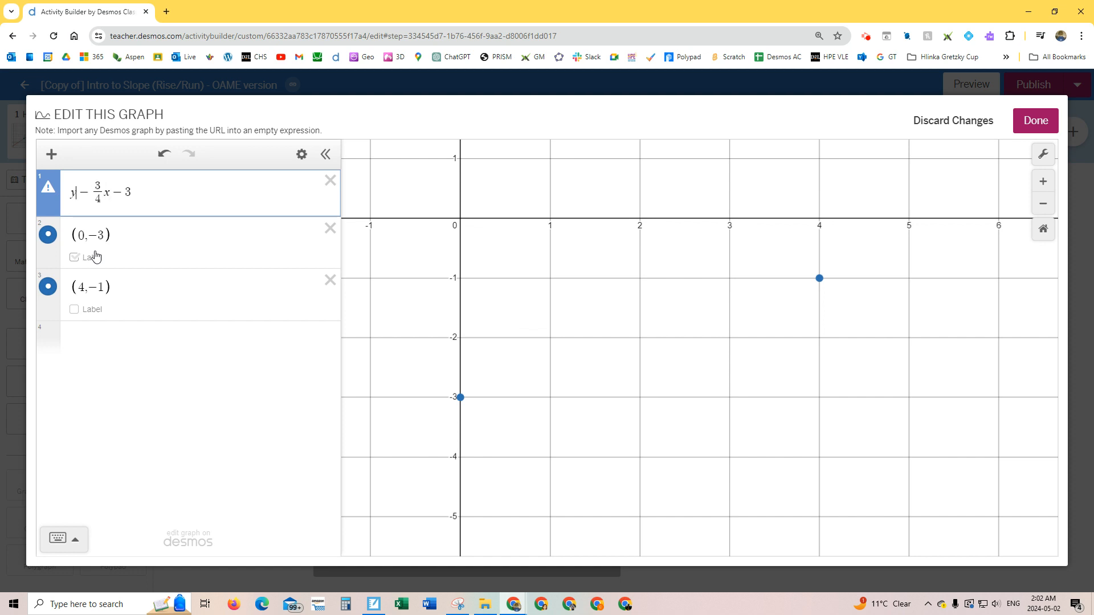
type("=")
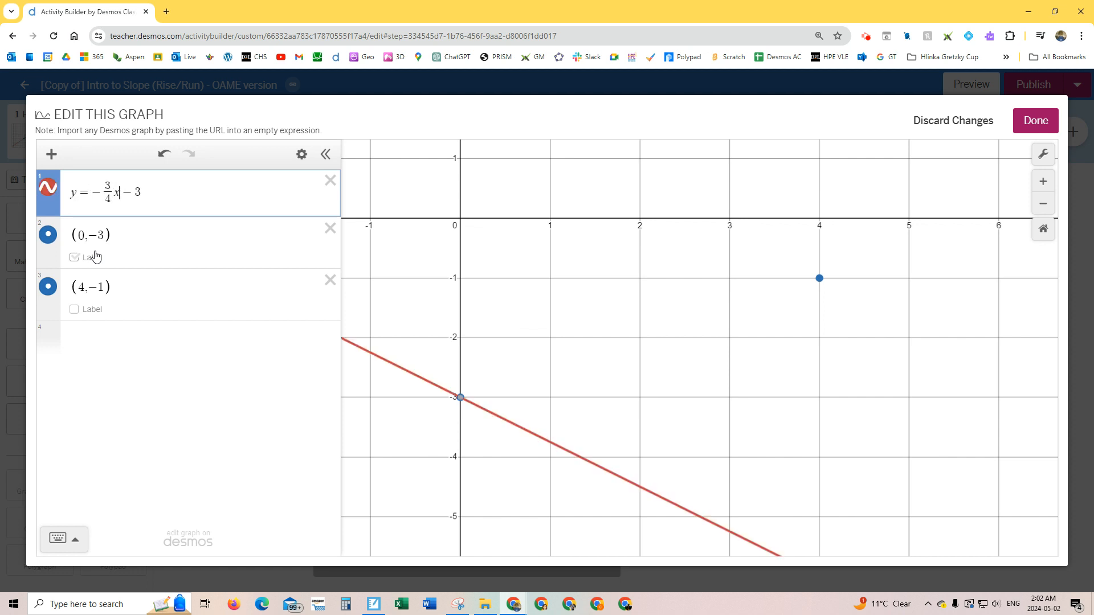
Step: Change the line's constant term to +5 and save the graph framed on the first quadrant
key("BackSpace")
key("BackSpace")
type("+5")
left_click_drag(633, 323, 564, 550)
left_click_drag(585, 432, 610, 476)
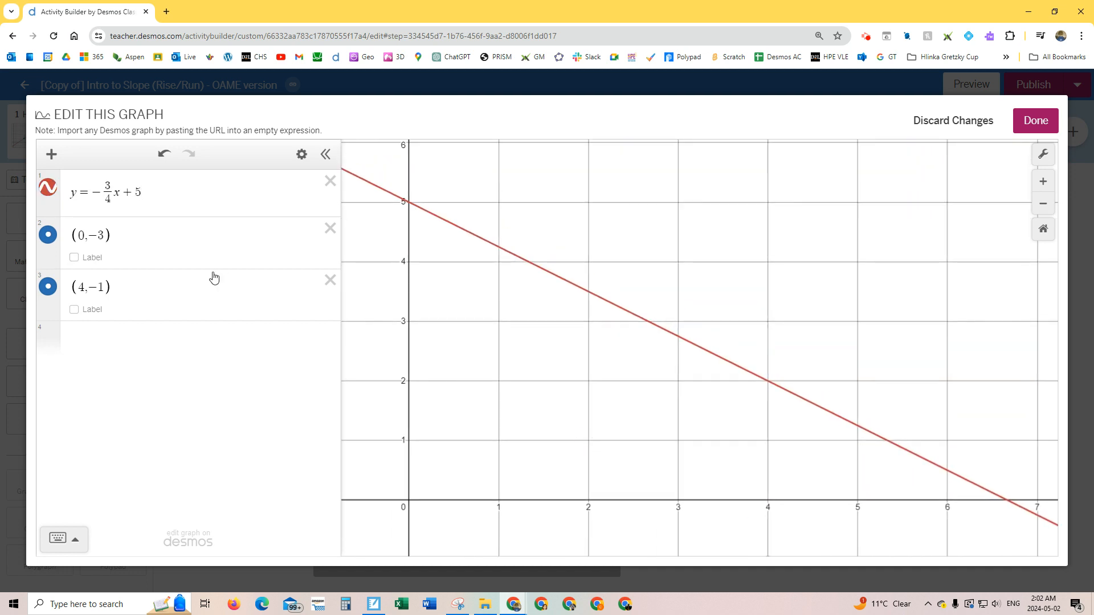
left_click(1046, 125)
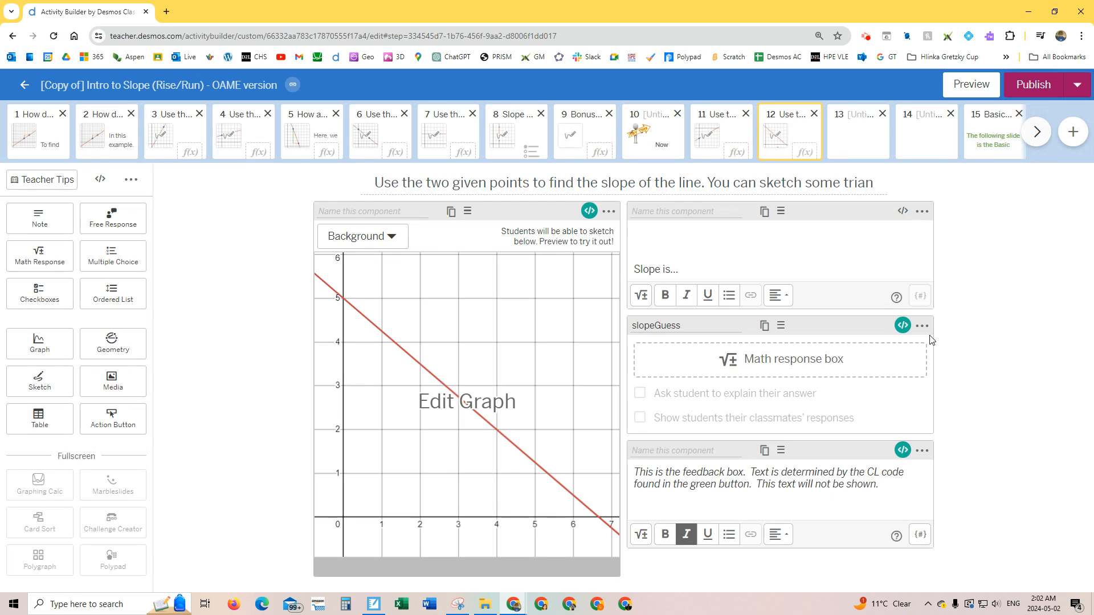
Step: In the slopeGuess script of screen 12, set the isright check to compare the numeric value with -0.75
left_click(903, 326)
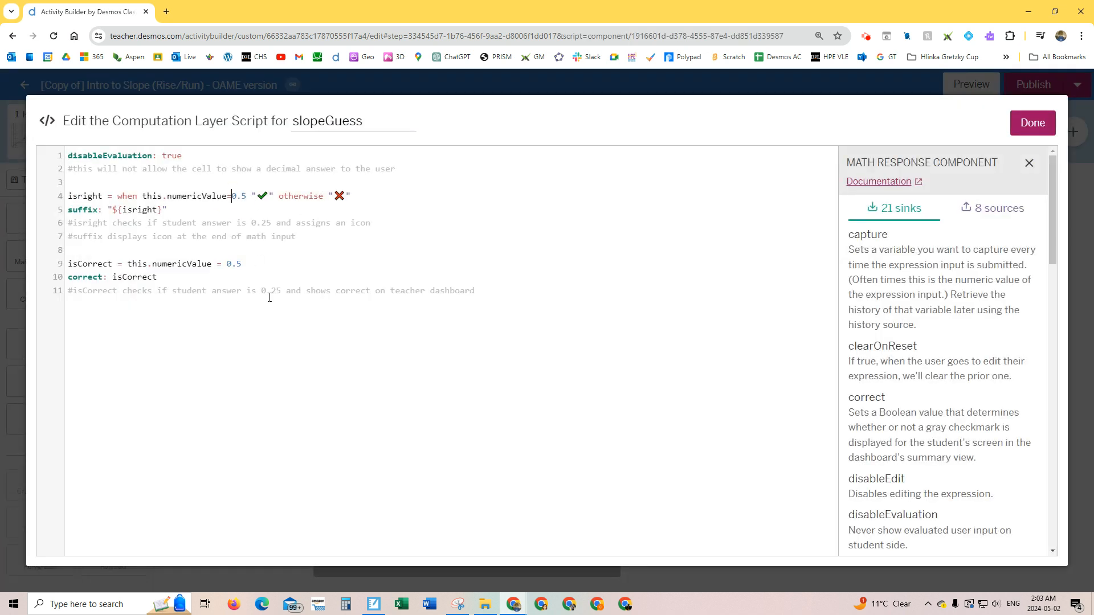
key("BackSpace")
key("BackSpace")
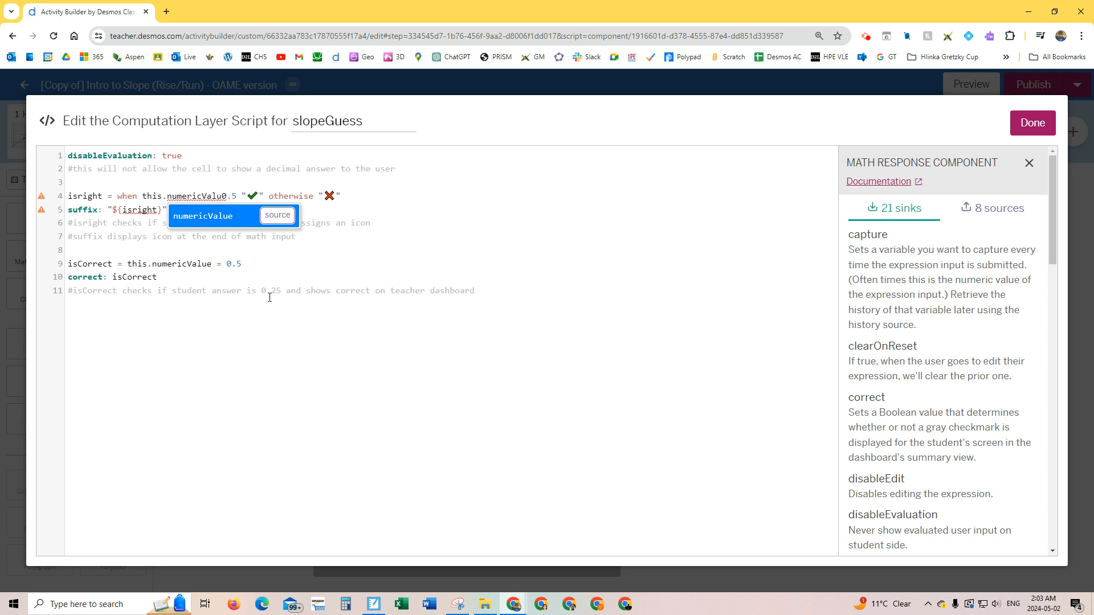
type("e=")
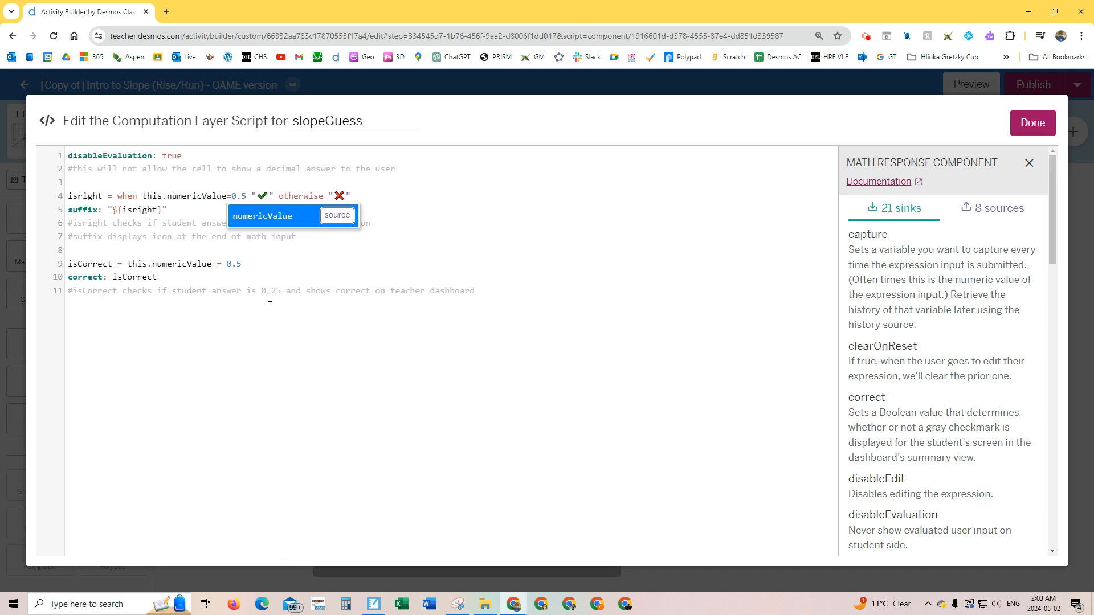
key("Delete")
key("Delete")
key("Delete")
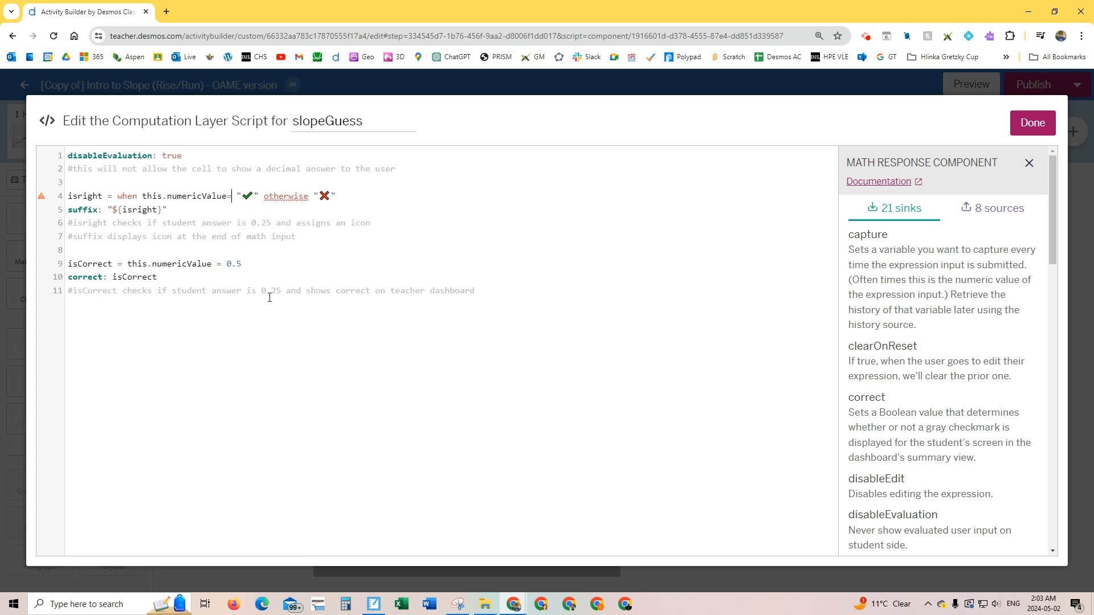
type("-0.")
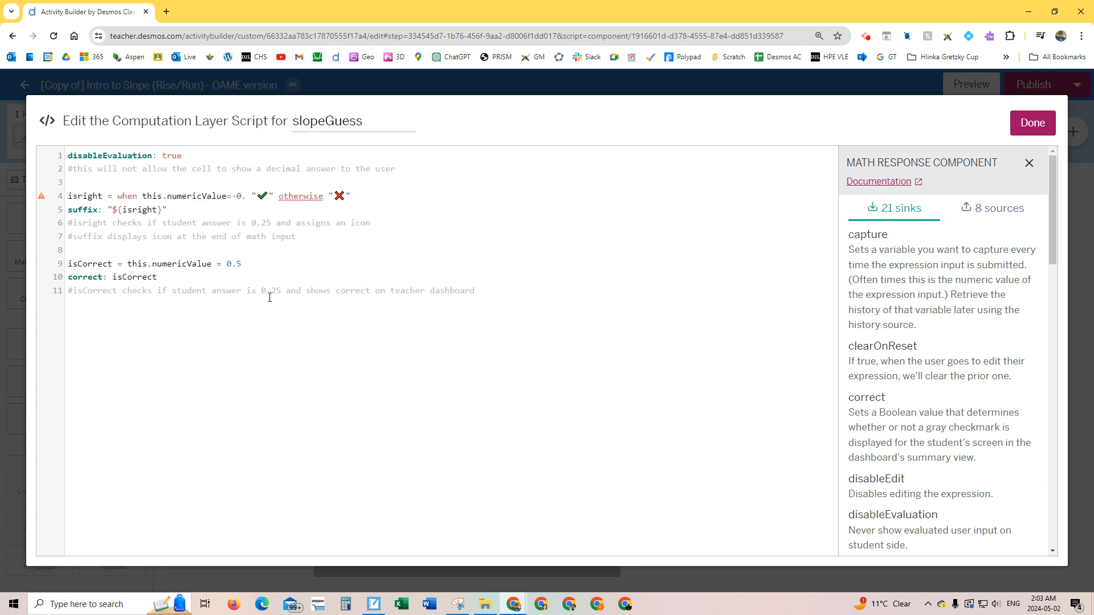
type("75")
Step: Set the isCorrect comparison value to -0.75 and save the slopeGuess script
left_click(244, 262)
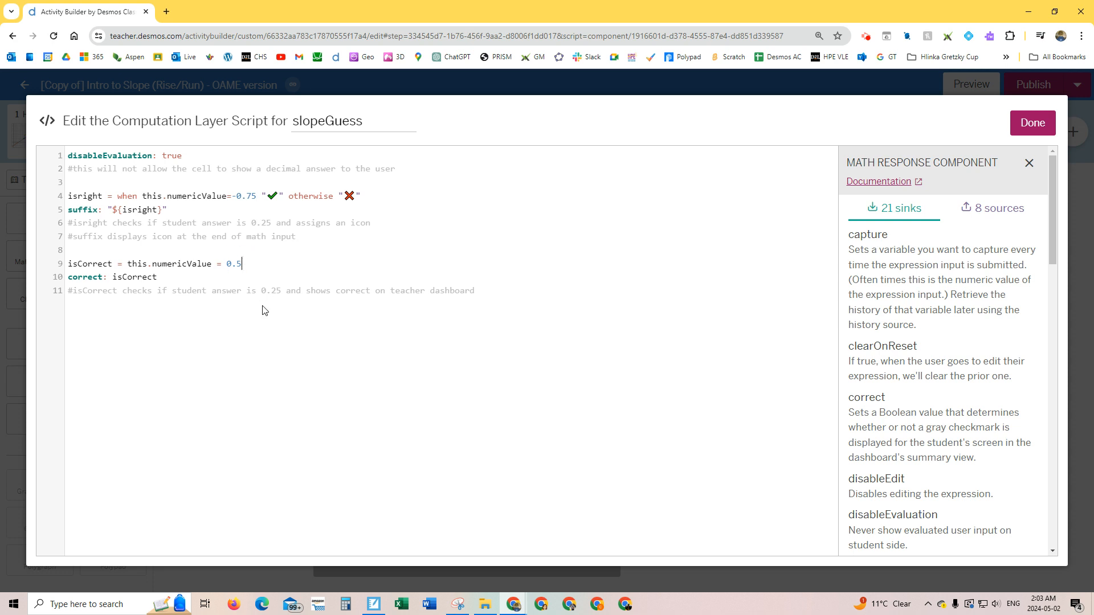
key("BackSpace")
key("BackSpace")
key("BackSpace")
type("-0.75")
left_click(1032, 122)
Step: Preview screen 12 as a student, test the answer -3/4, and close the preview
left_click(971, 86)
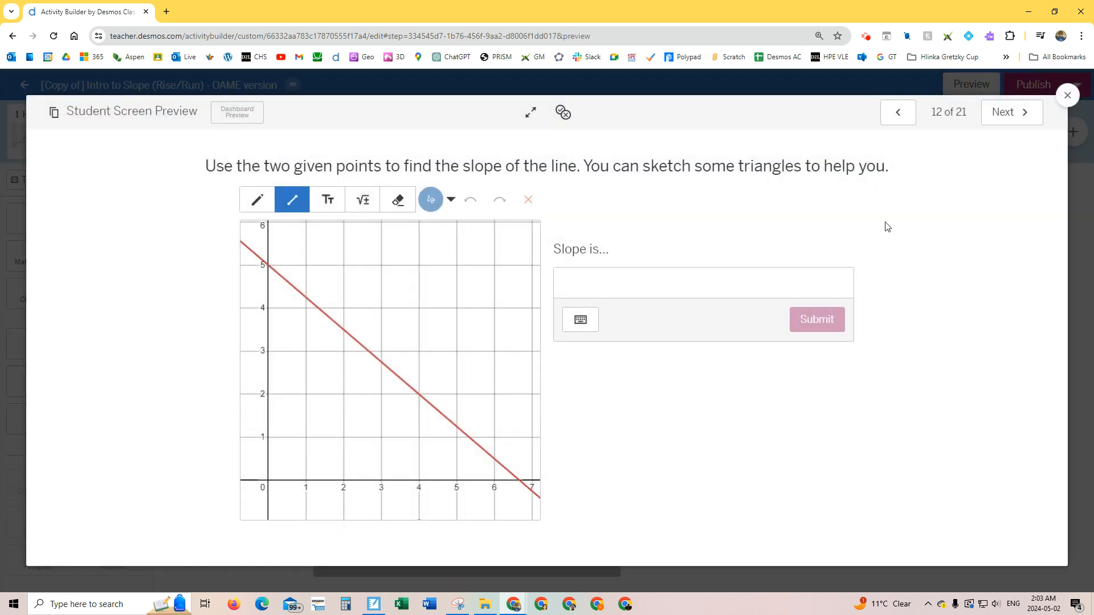
left_click(589, 282)
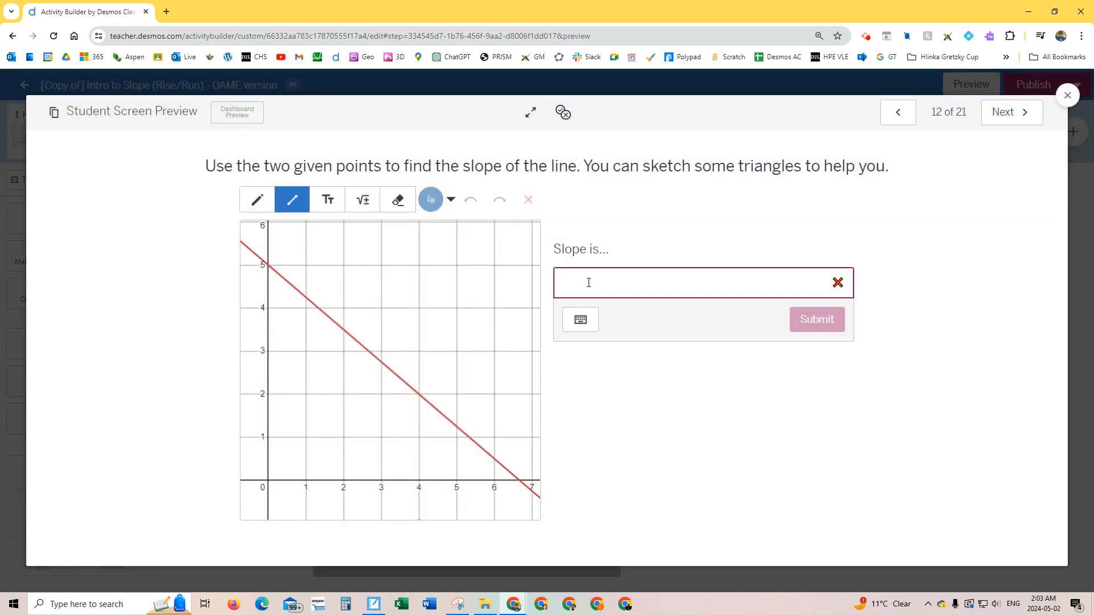
type("-3/4")
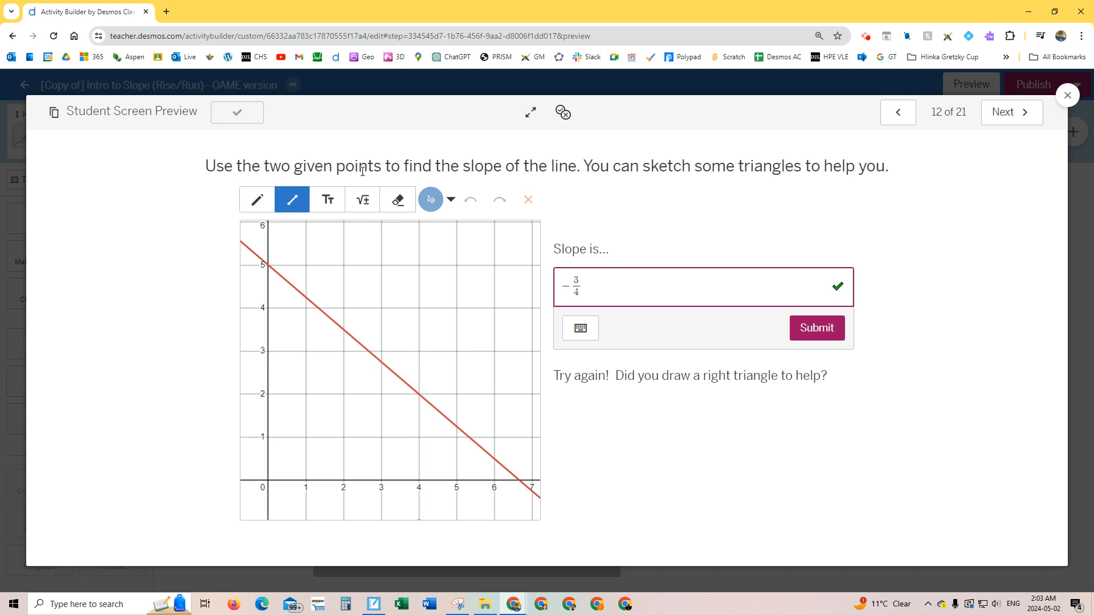
left_click(1067, 96)
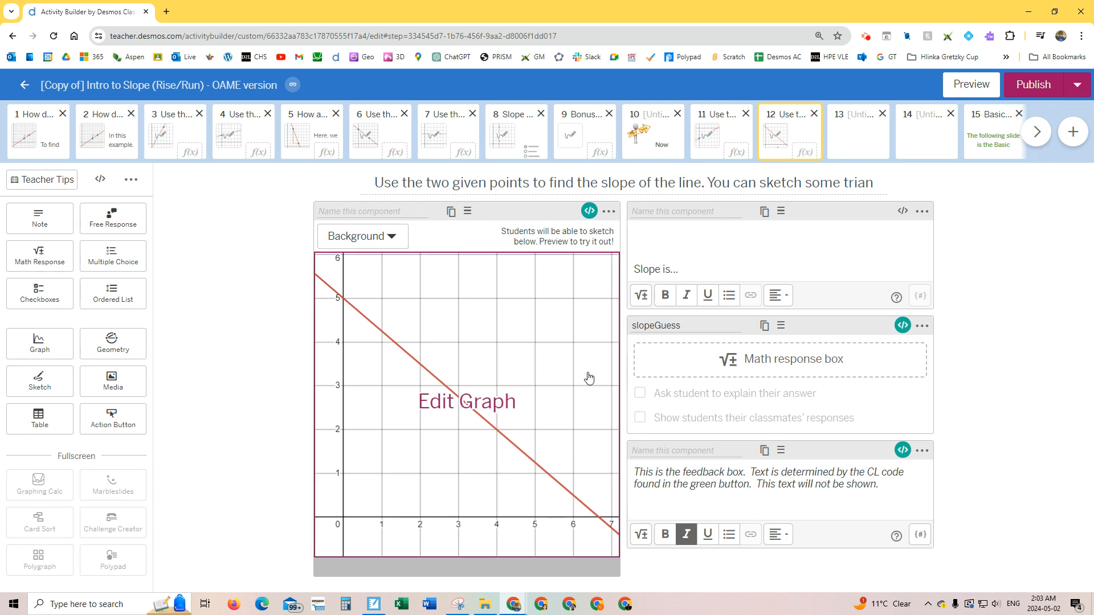
Step: Delete screen 12, the duplicated question with the −3/4 slope line
left_click(814, 114)
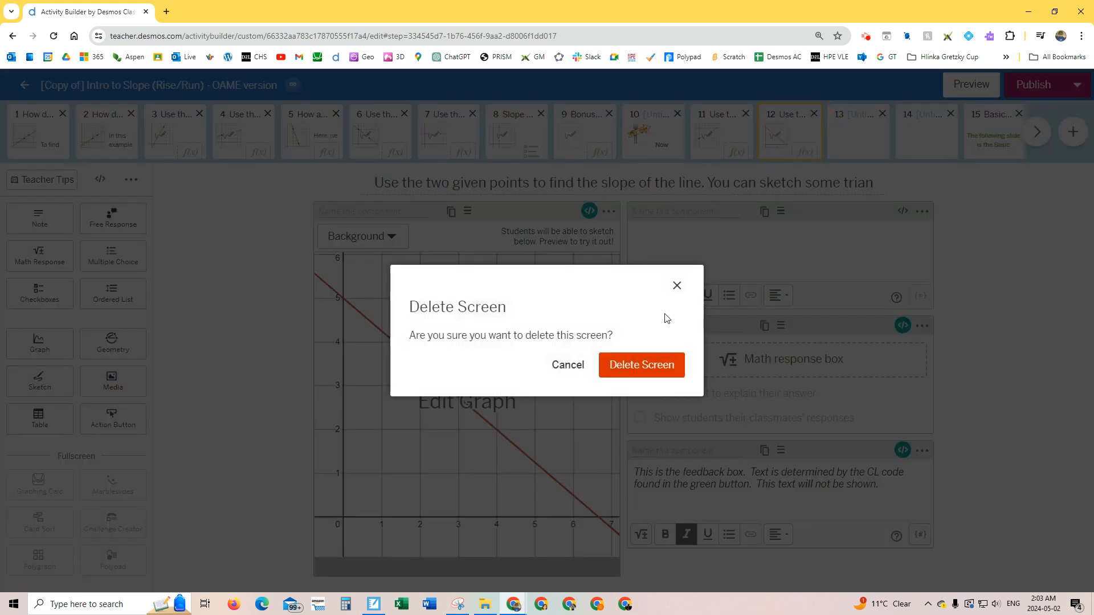
left_click(644, 360)
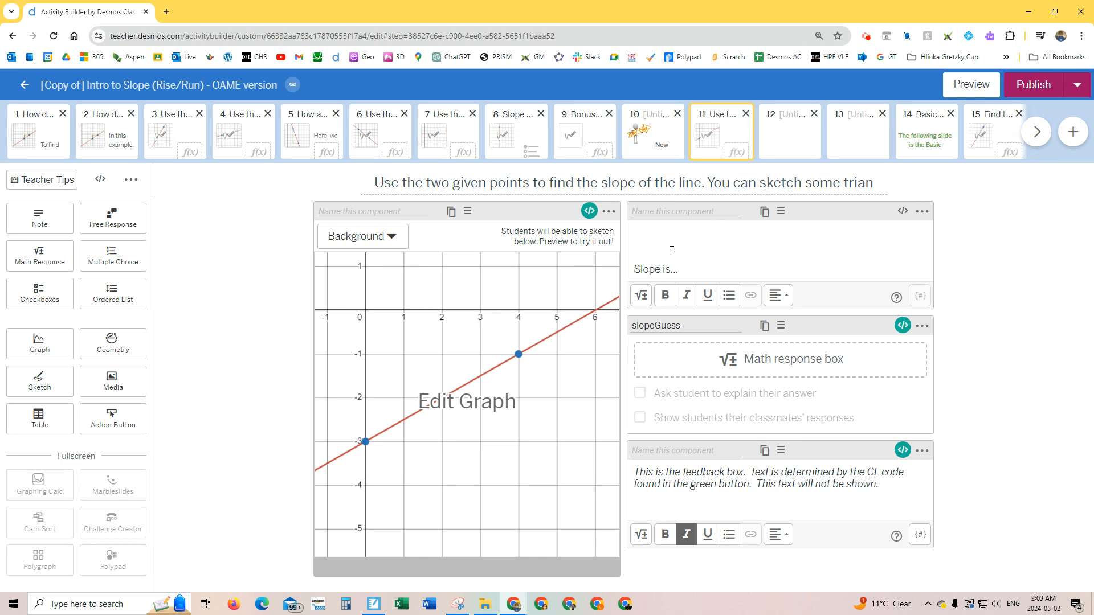
Step: Open screen 17, "Find the slope (w hint button)", and review its components down to the Hint: Show Slope Triangle button
left_click(1035, 133)
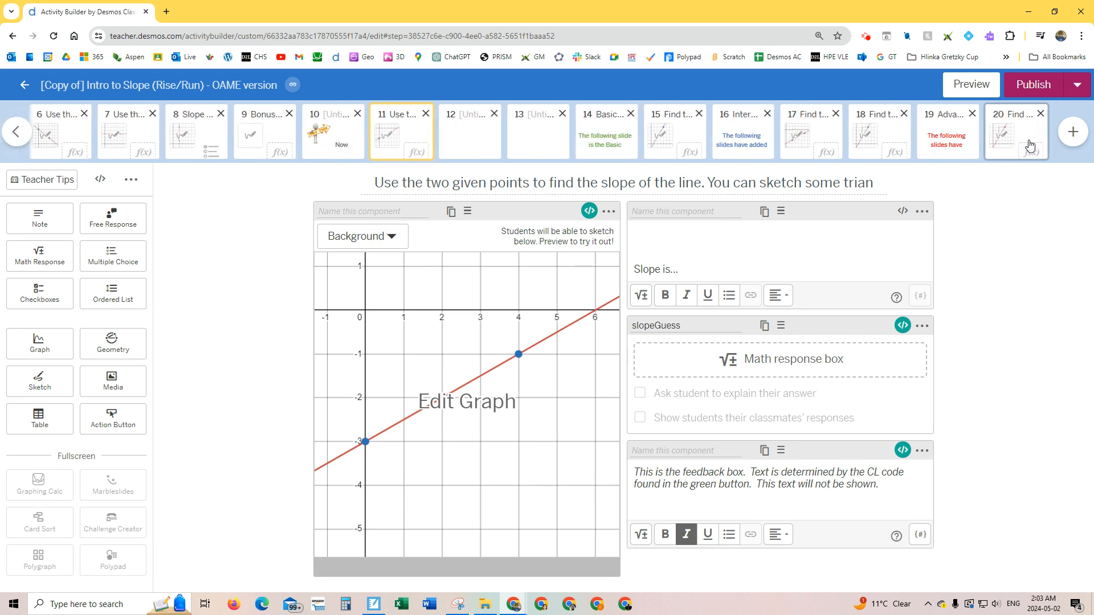
left_click(691, 131)
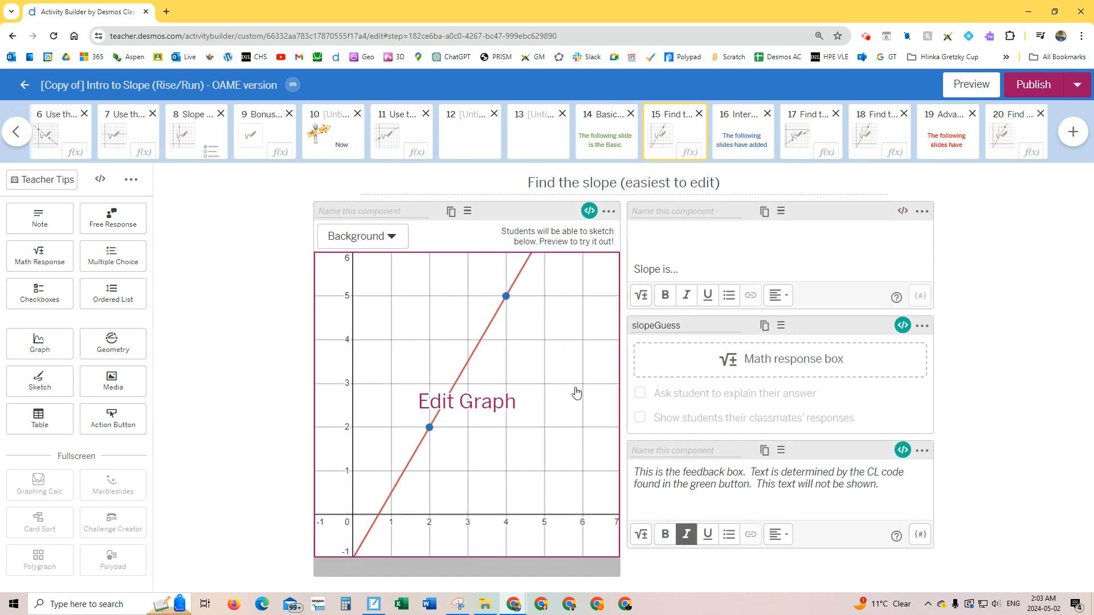
left_click(828, 145)
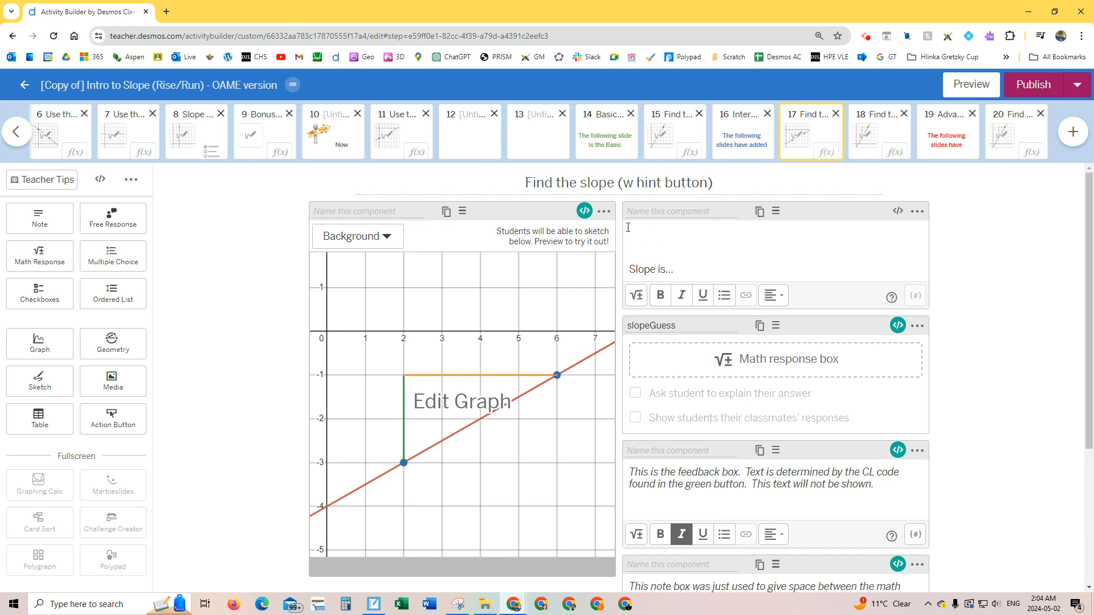
scroll(911, 365, "down", 4)
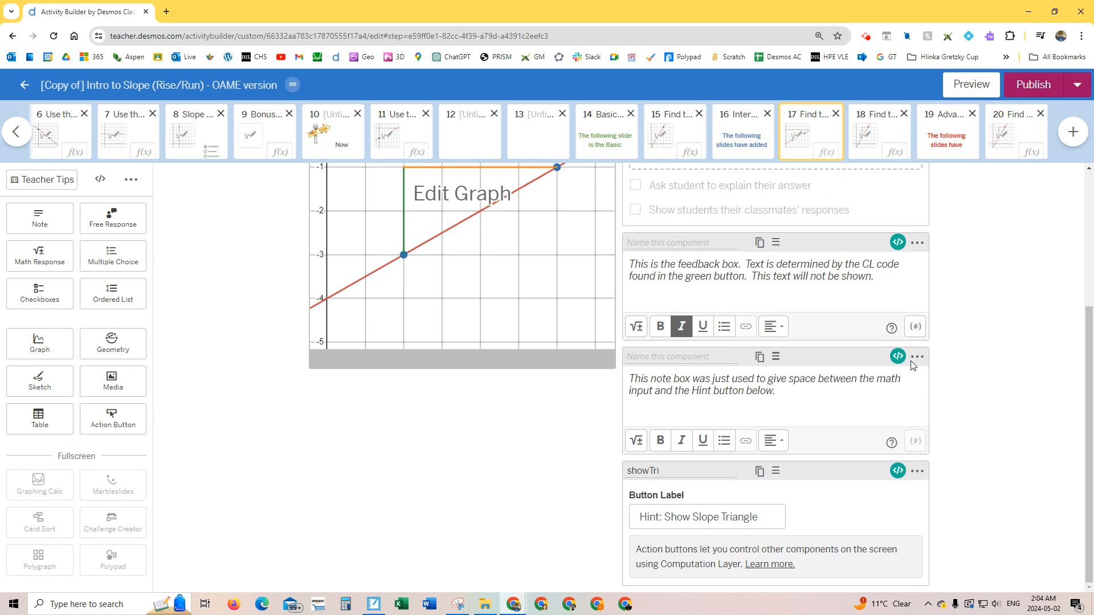
left_click(712, 525)
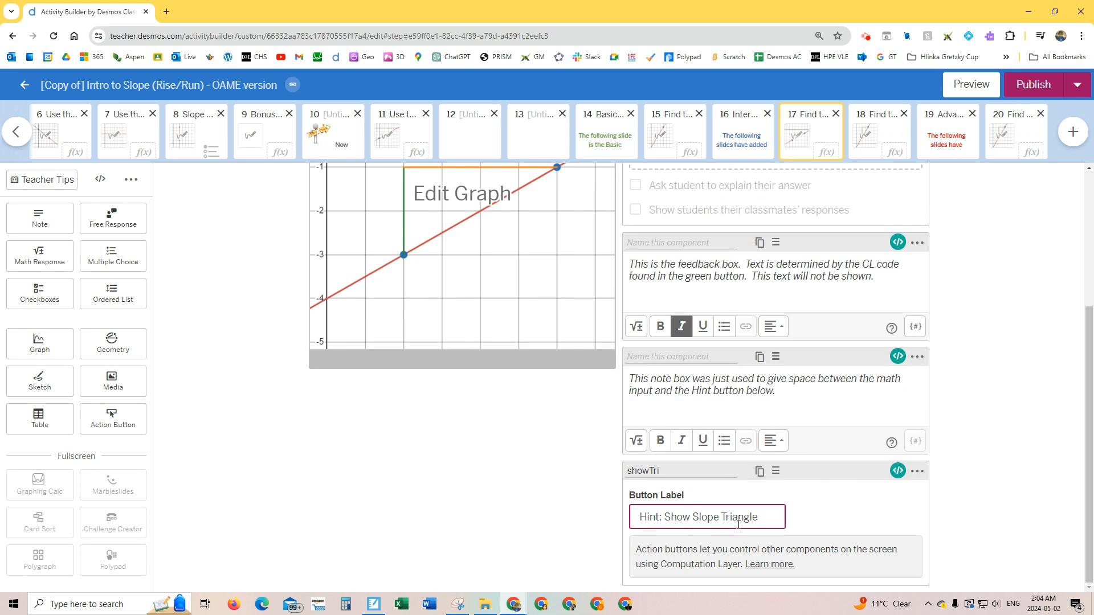
scroll(738, 521, "up", 3)
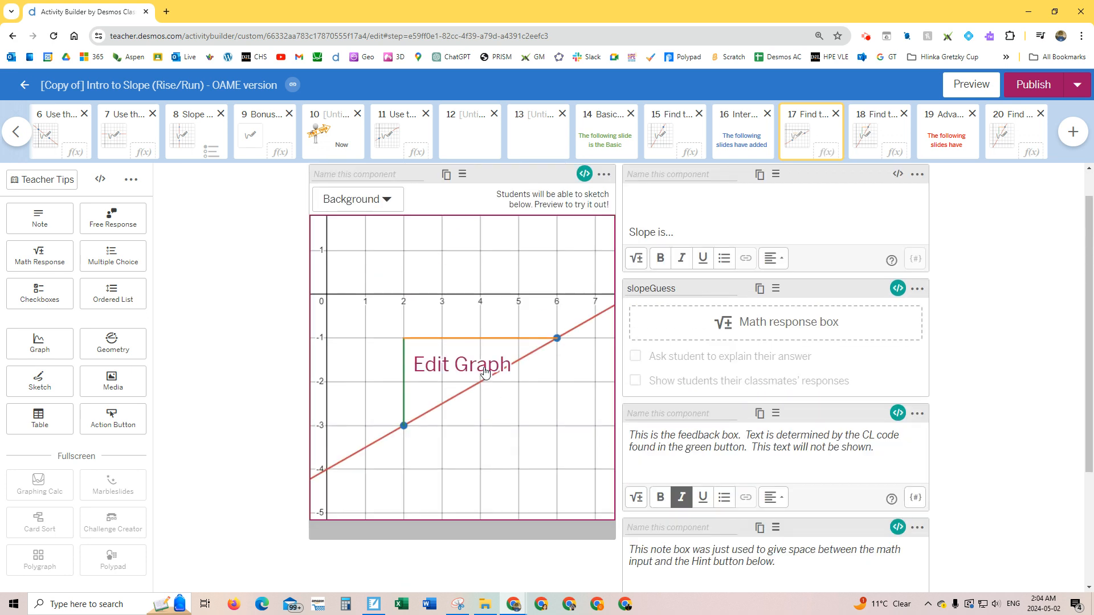
Step: Open screen 17's graph and hide and reshow the green vertical and orange horizontal segments to identify the slope triangle's sides
left_click(485, 374)
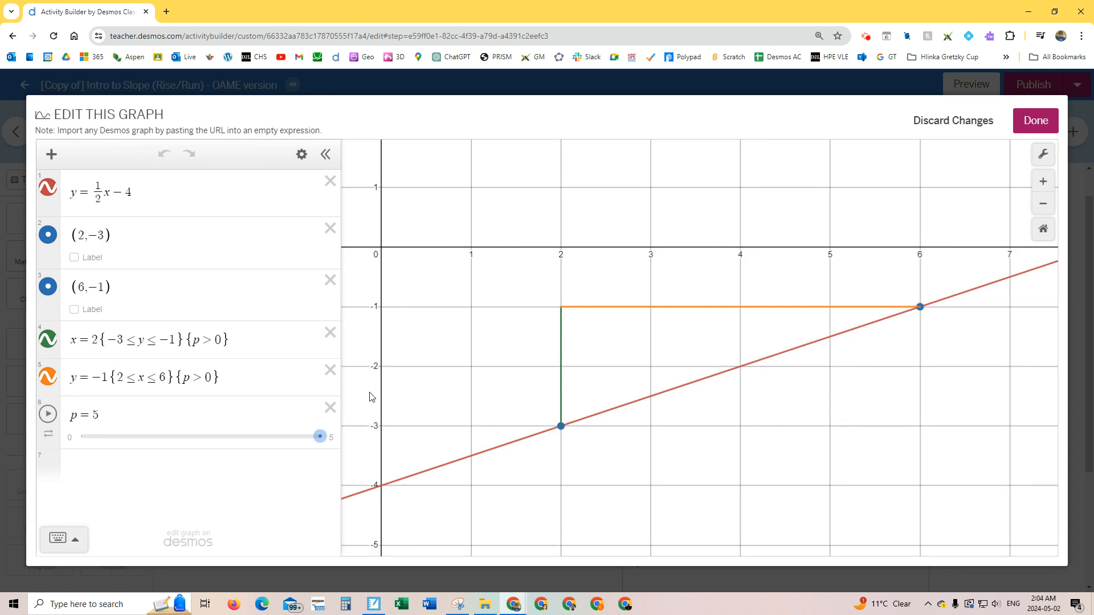
left_click(48, 339)
left_click(48, 340)
left_click(47, 383)
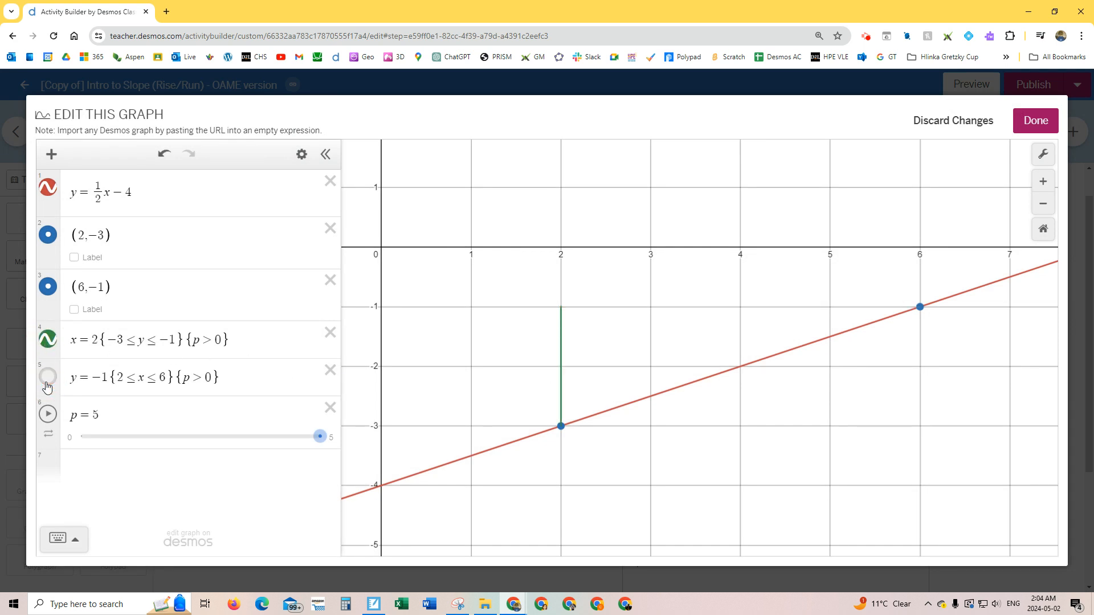
left_click(48, 384)
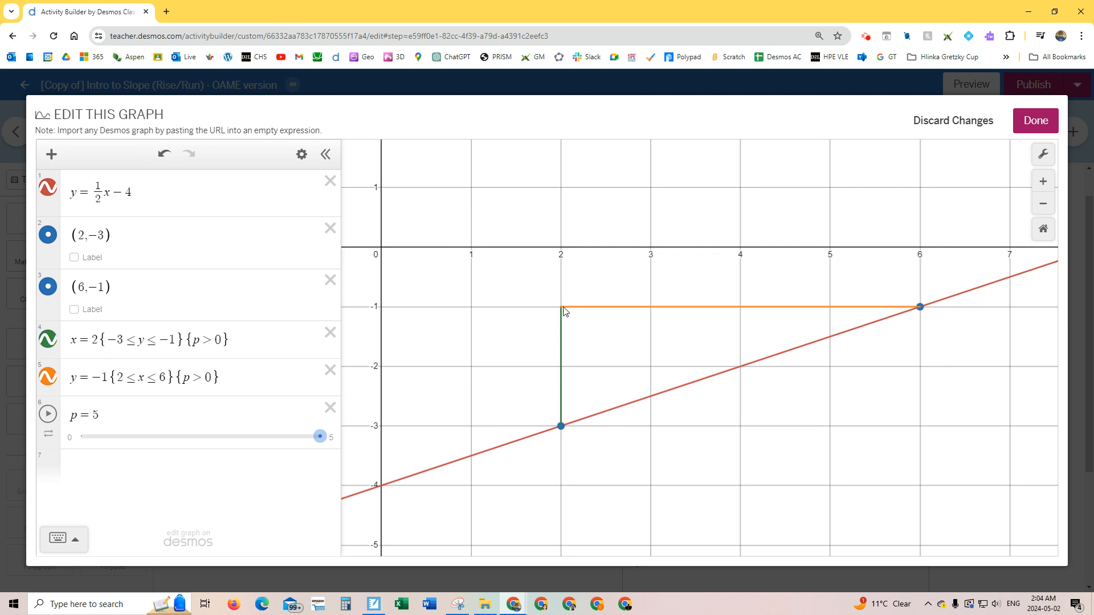
Step: Set the p slider to 0 so the {p>0} restriction hides the slope triangle, and save the graph
left_click_drag(189, 340, 229, 340)
left_click(296, 438)
left_click_drag(298, 438, 69, 439)
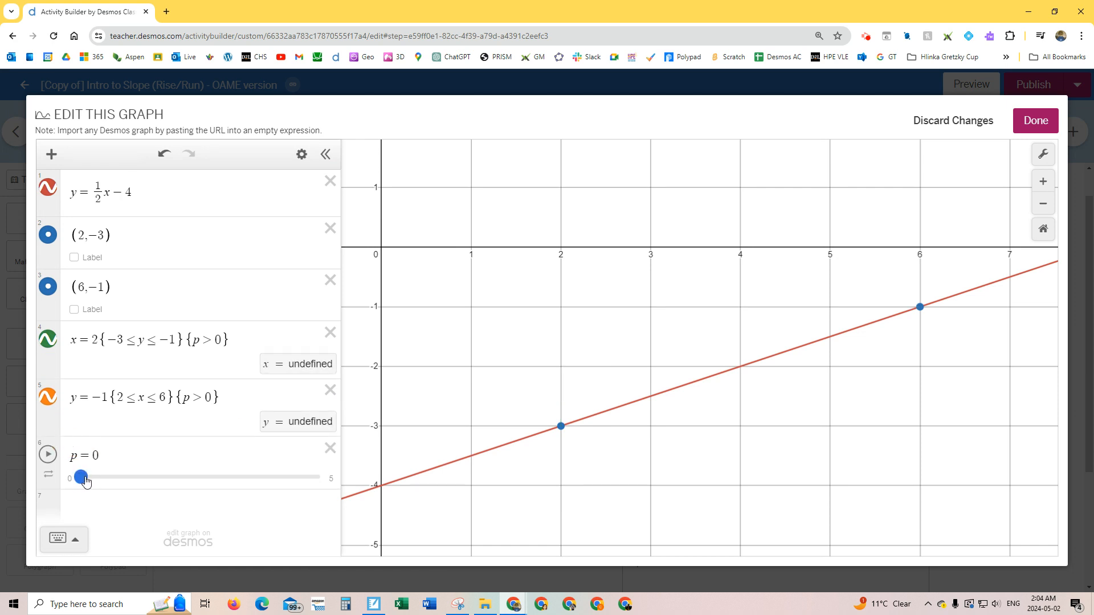
left_click(1029, 129)
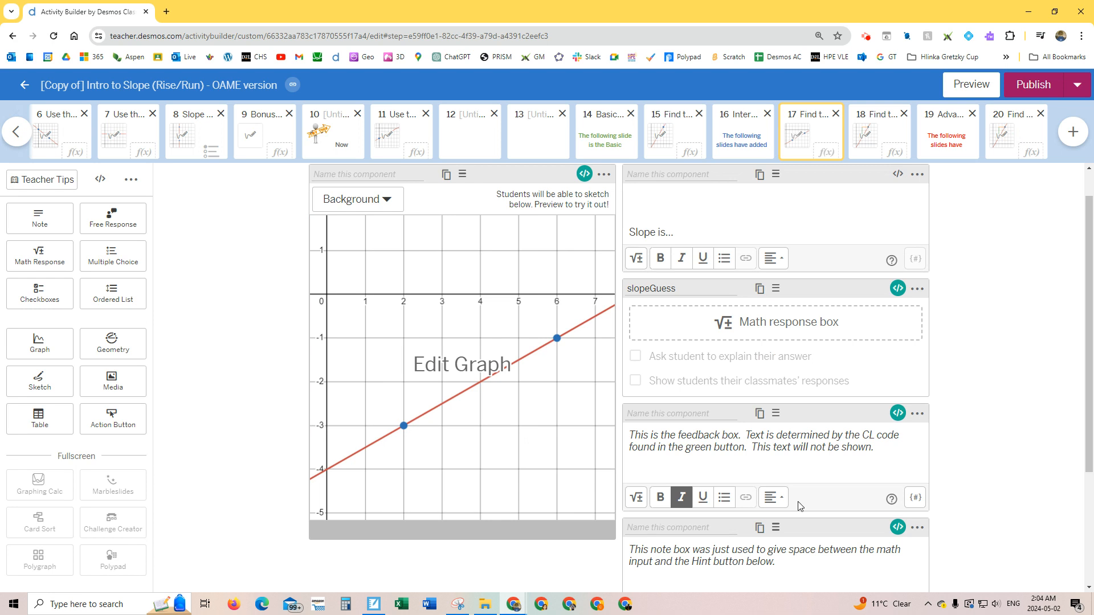
Step: Review the hint button and the sketch component's script that ties p to the time since showTri was pressed, and close the script
scroll(826, 521, "down", 3)
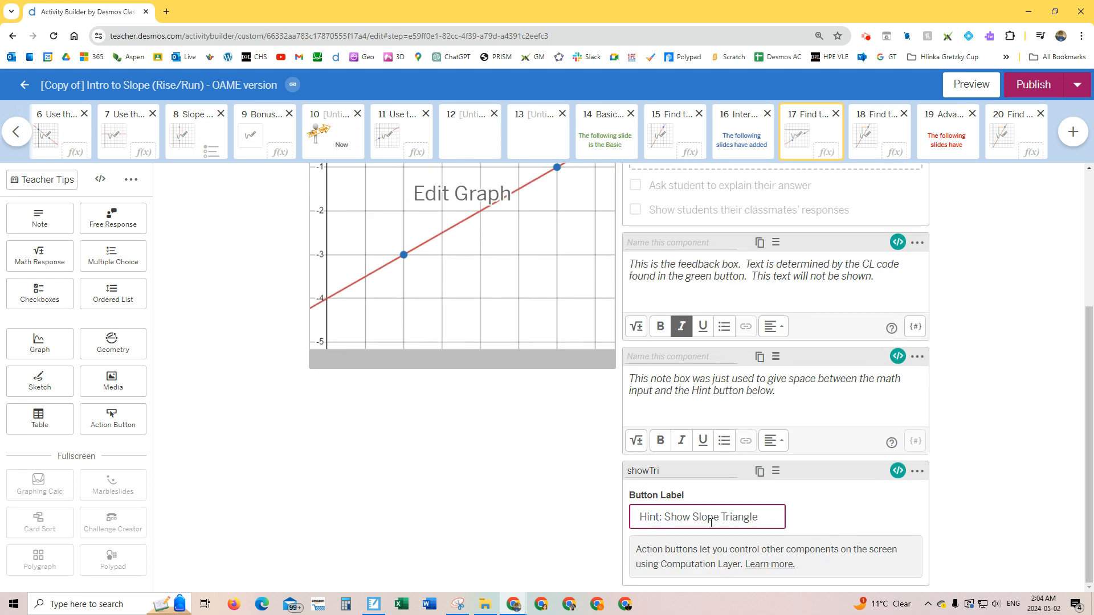
scroll(711, 522, "up", 7)
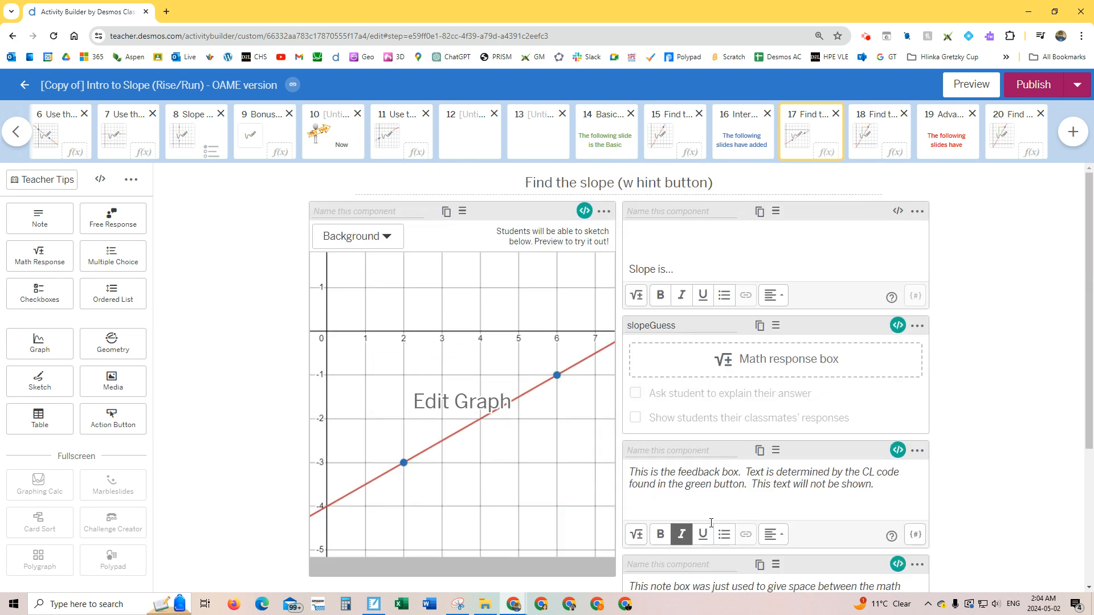
left_click(585, 211)
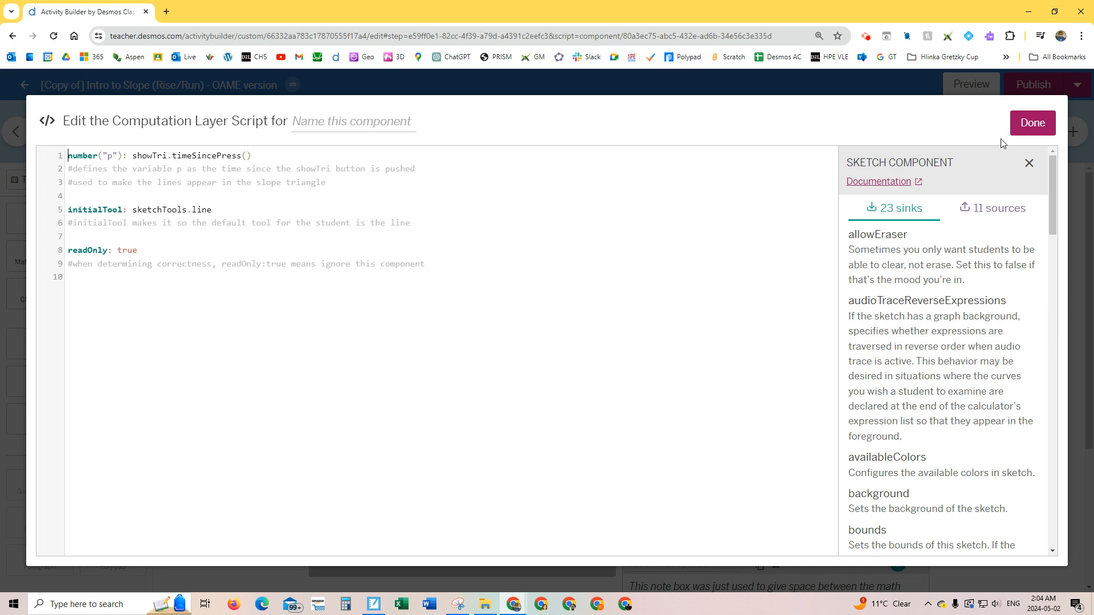
left_click(1030, 125)
Step: Play and pause the p slider in screen 17's graph, set p to 0.45, and save the graph
left_click(461, 411)
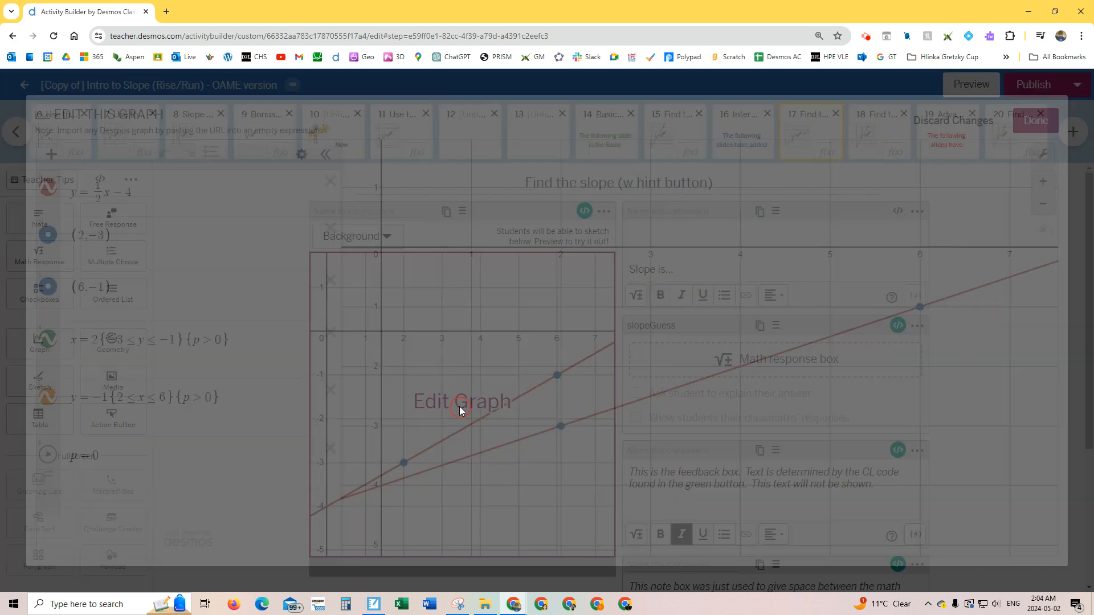
left_click(47, 458)
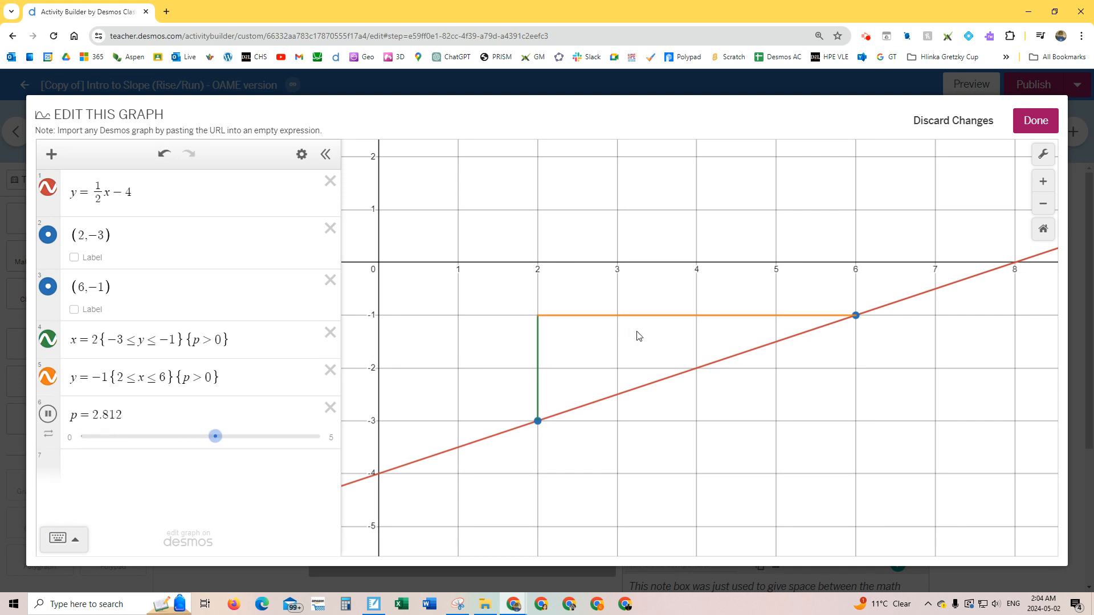
left_click(48, 414)
left_click_drag(251, 439, 102, 436)
left_click(1034, 125)
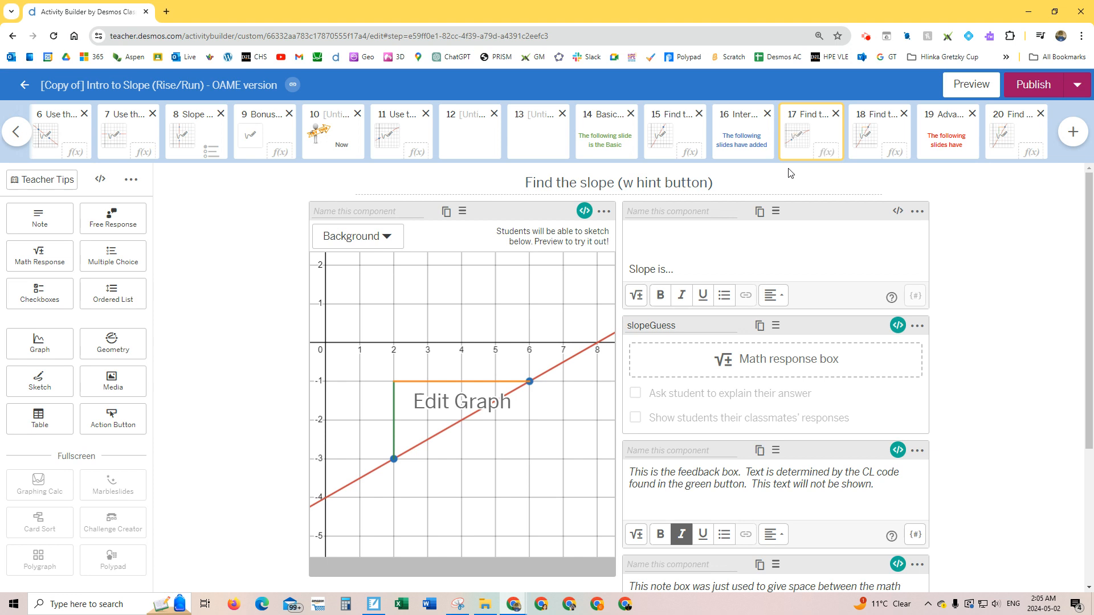
Step: Duplicate screen 17 and move the copy directly after screen 11
left_click(138, 182)
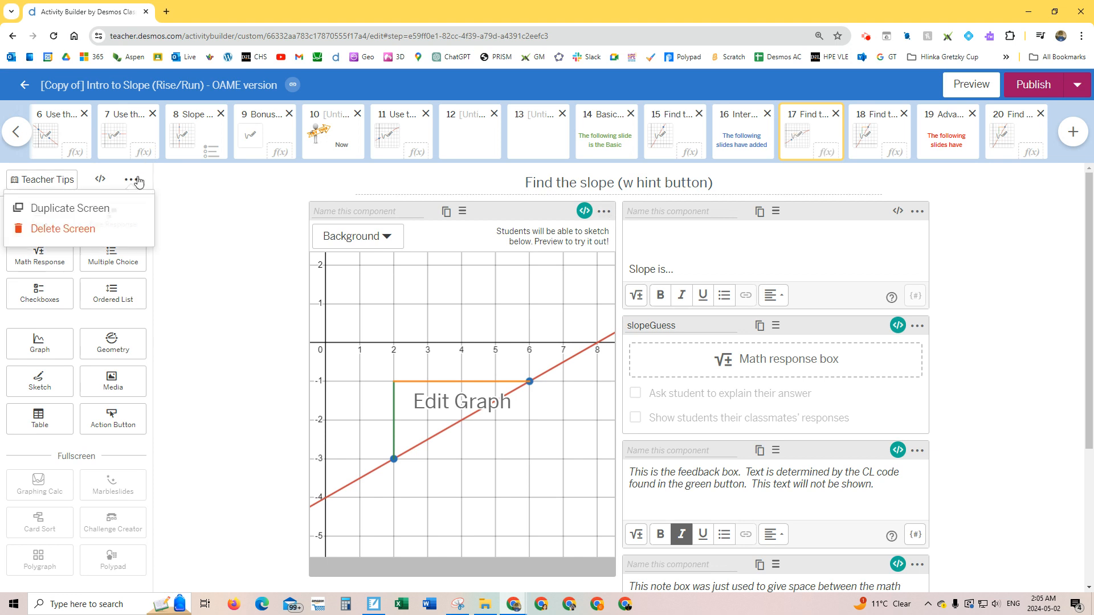
left_click(127, 218)
left_click_drag(881, 140, 465, 151)
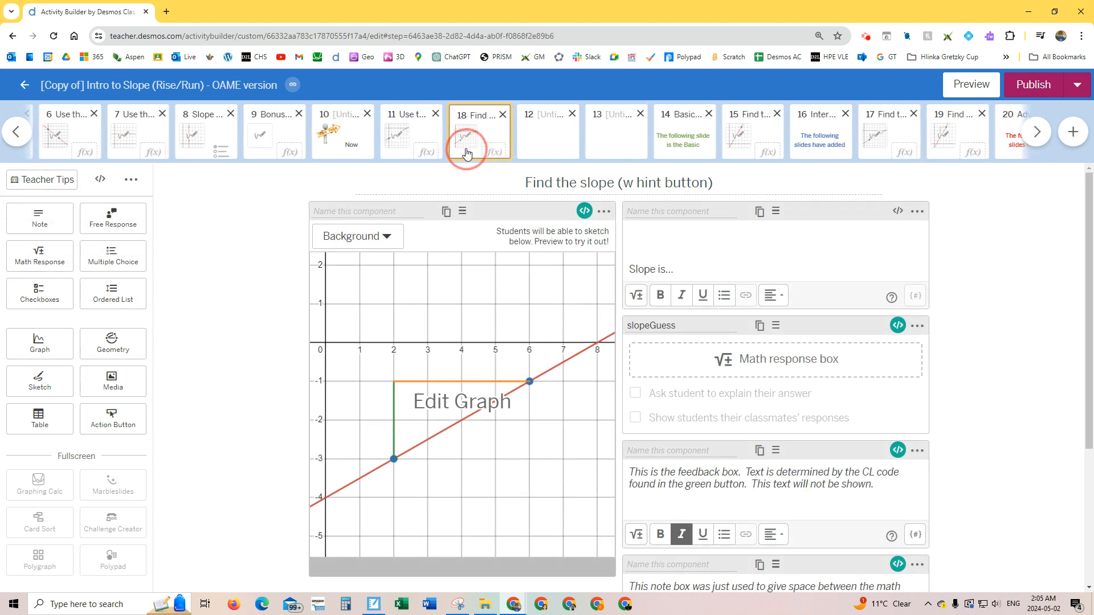
Step: In the copied screen's graph, change the line equation to y = 1/4x − 1
left_click(459, 405)
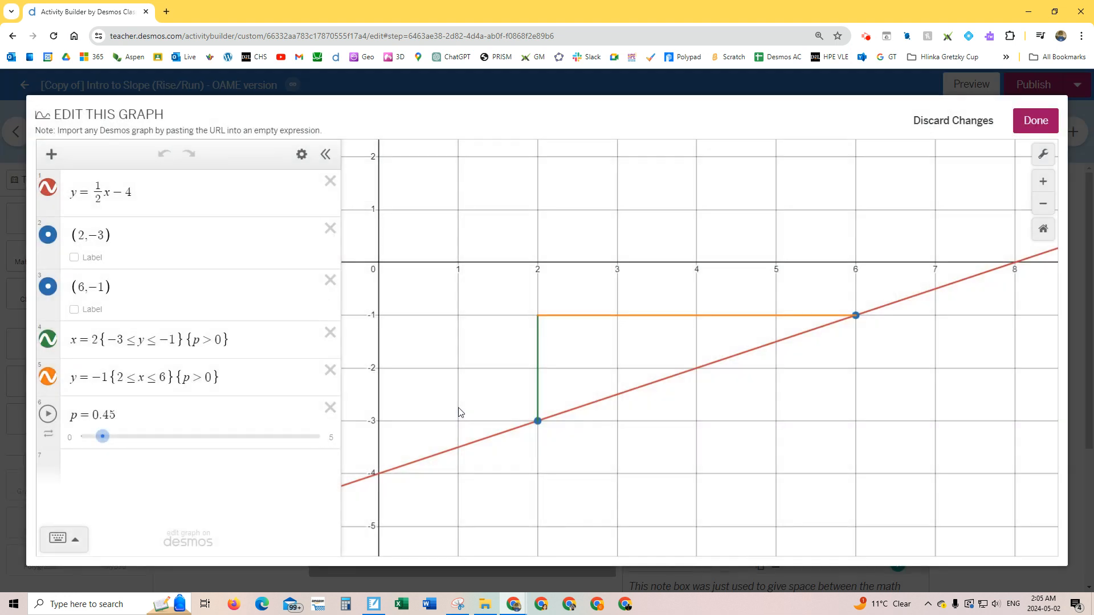
left_click(100, 199)
key("BackSpace")
type("4")
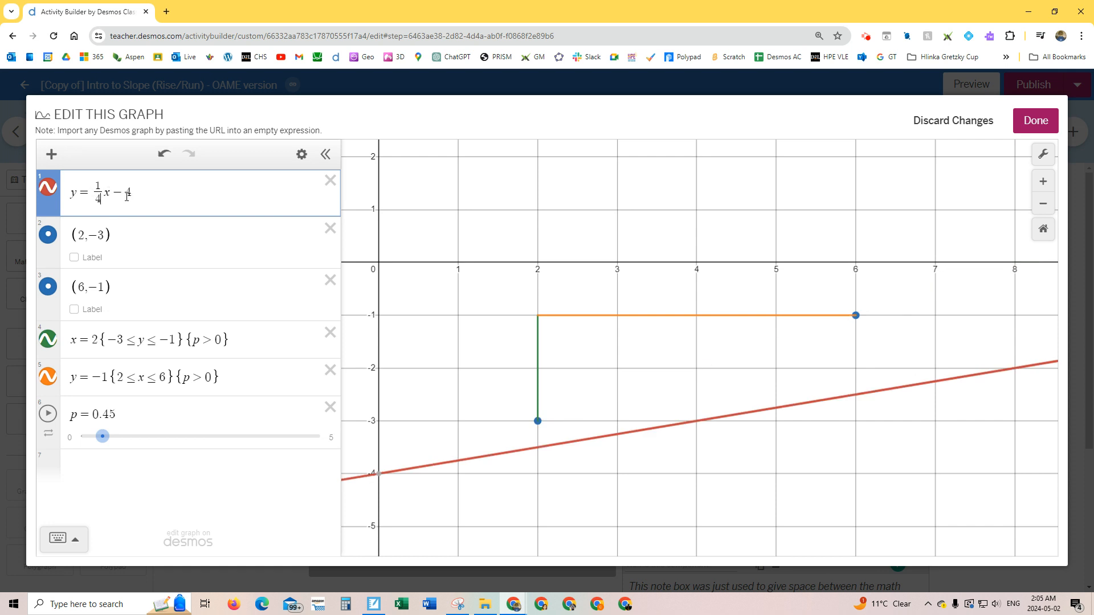
key("BackSpace")
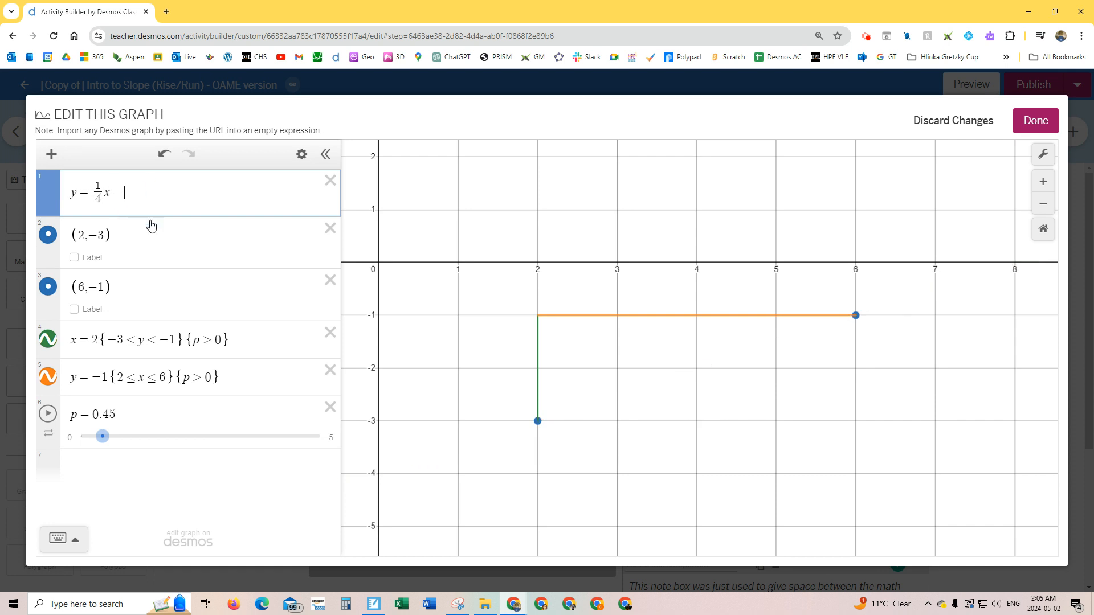
type("1")
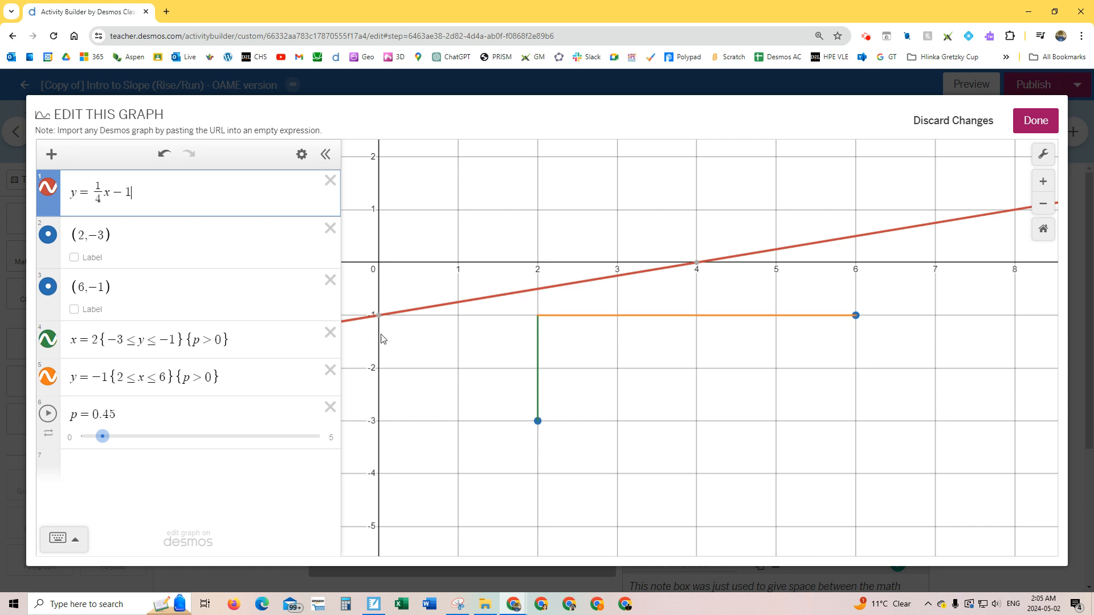
Step: Redefine the green vertical segment of the slope triangle as x = 0 with −1 ≤ y ≤ 0
left_click_drag(439, 384, 469, 380)
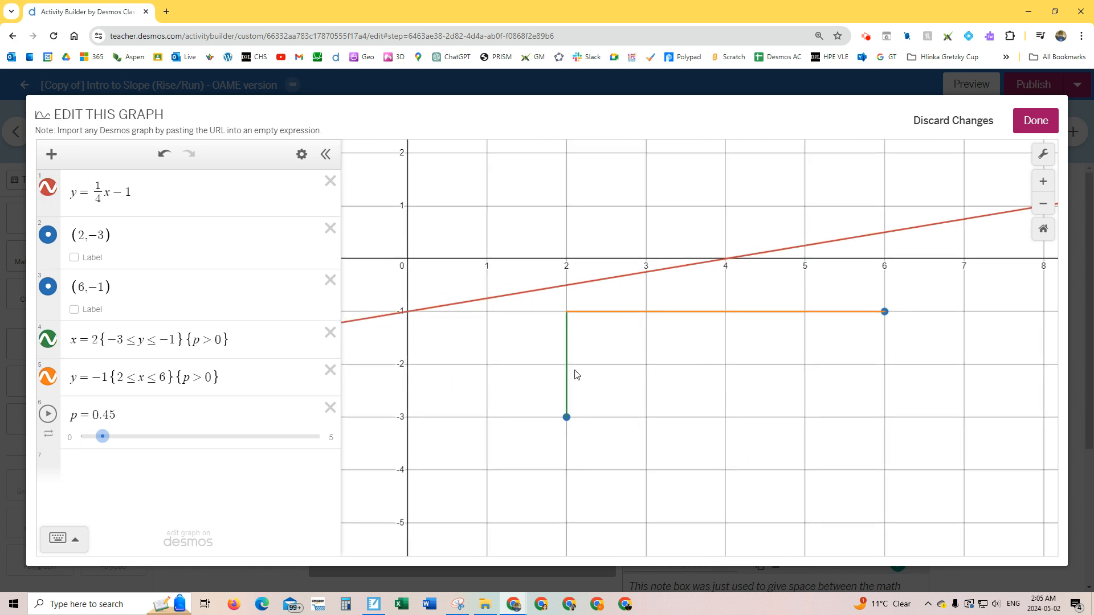
left_click(107, 338)
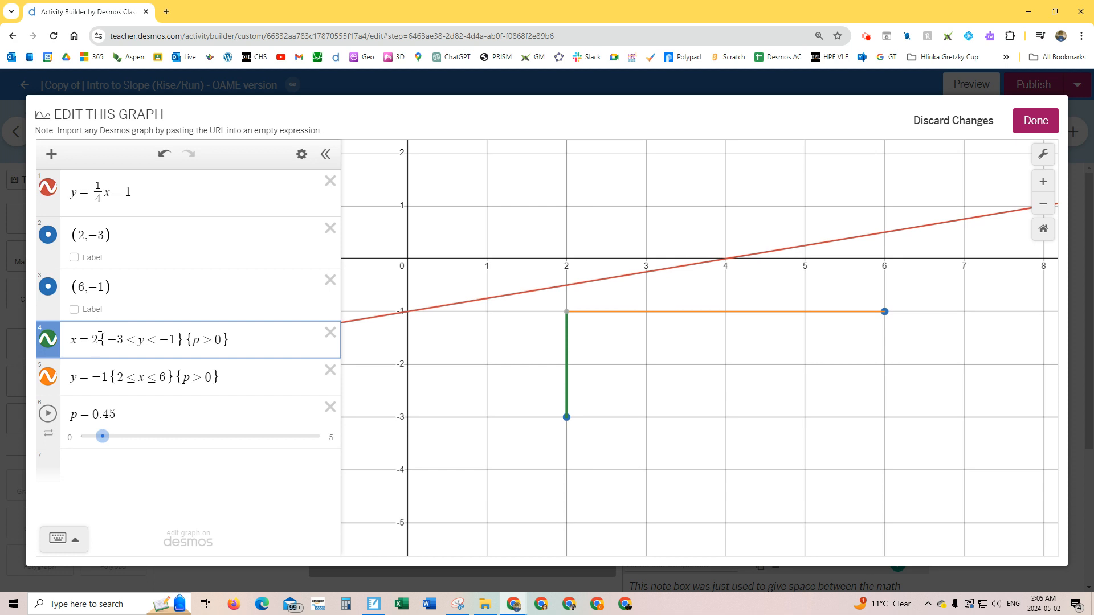
key("BackSpace")
type("0")
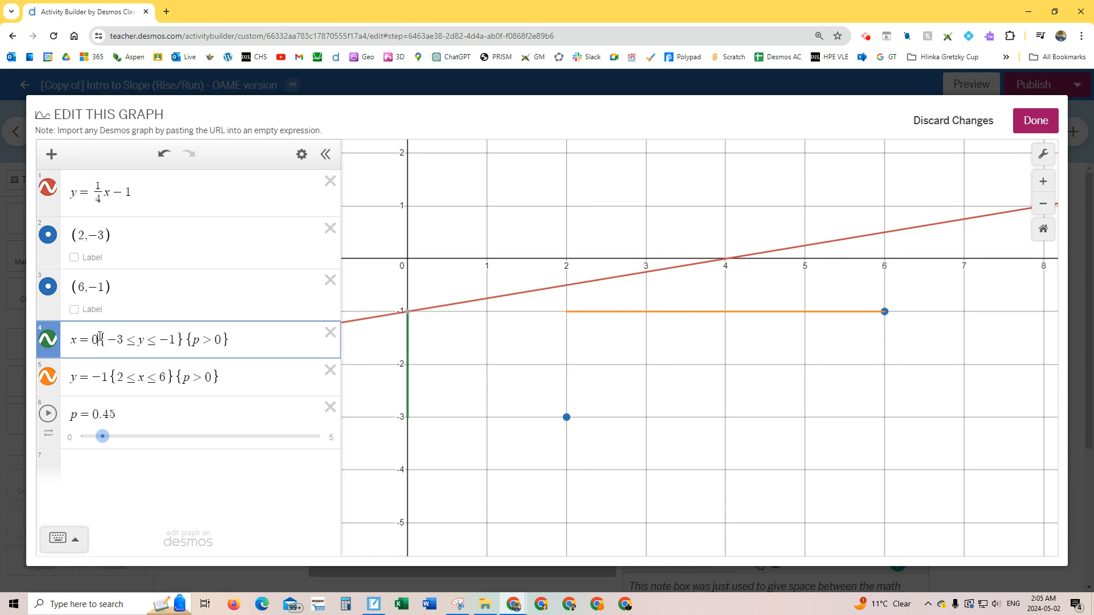
left_click(122, 340)
key("BackSpace")
type("1")
key("BackSpace")
key("BackSpace")
type("0")
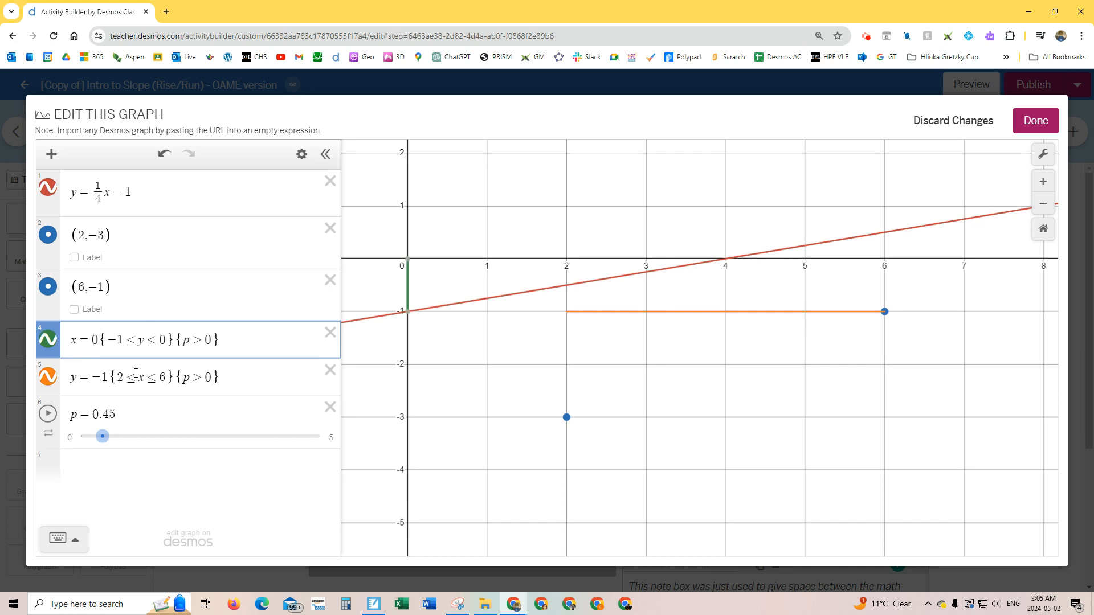
Step: Redefine the orange horizontal segment as y = 0 with 0 ≤ x ≤ 4, and save the graph
left_click(108, 378)
key("BackSpace")
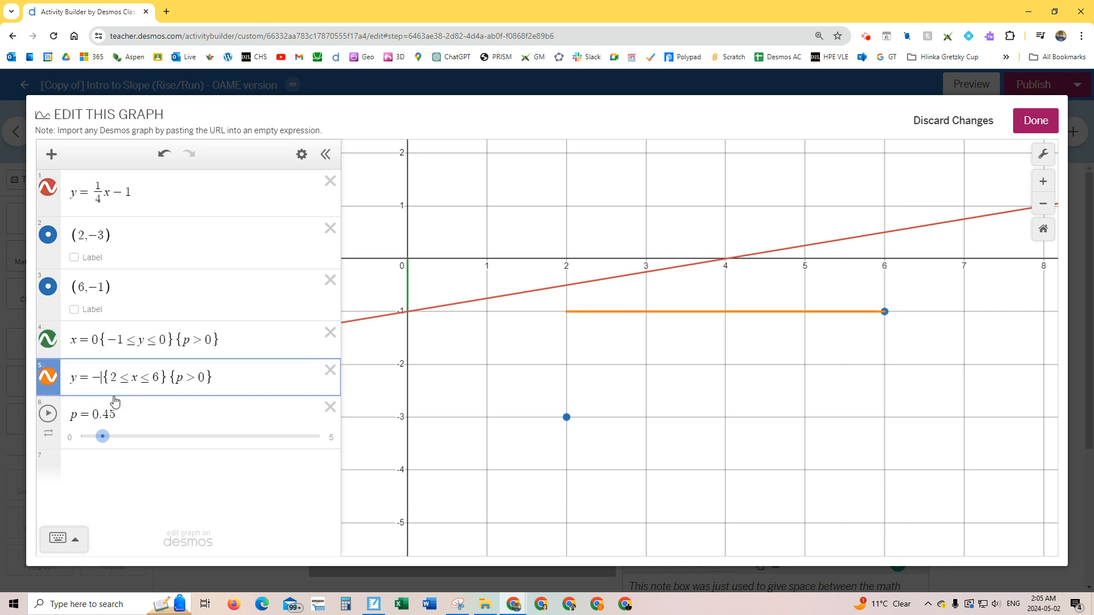
type("0")
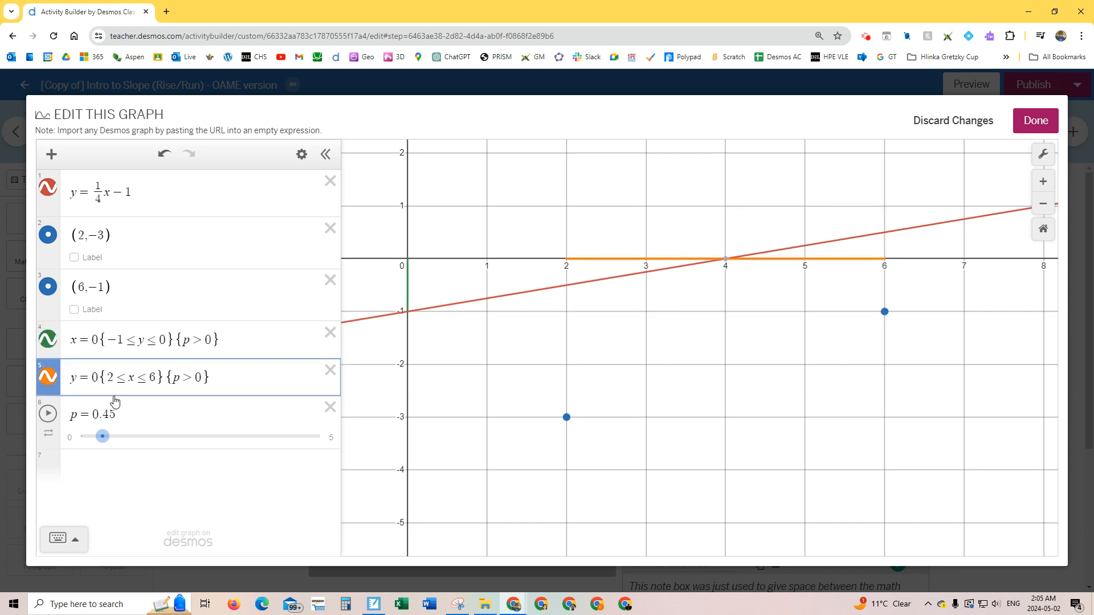
left_click(114, 379)
key("BackSpace")
type("0")
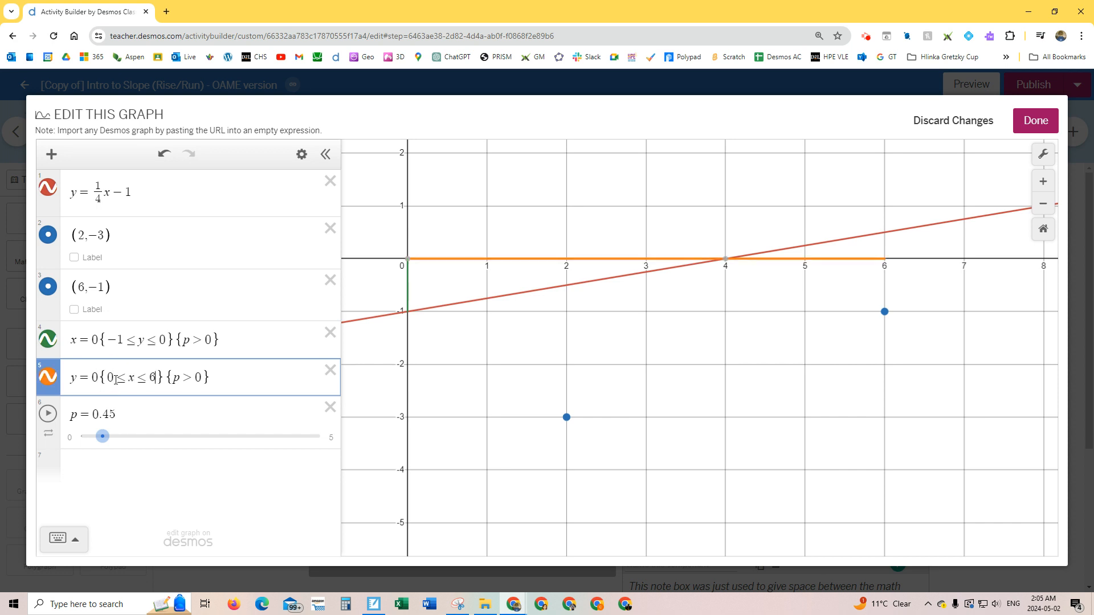
key("BackSpace")
type("4")
left_click(1033, 127)
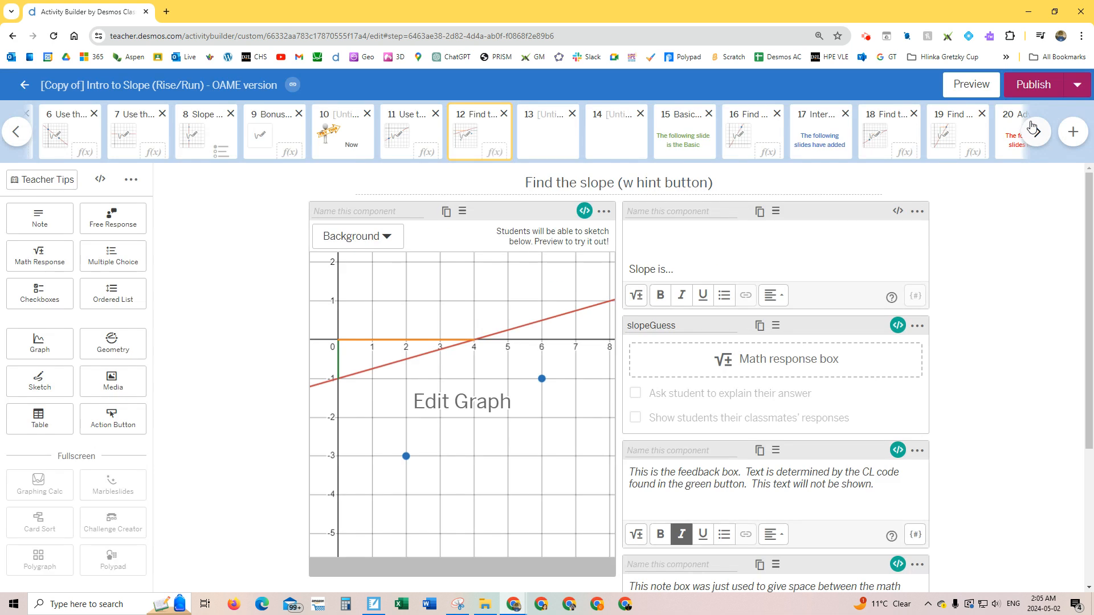
Step: Preview screen 12 as a student, toggle the slope triangle hint on and off several times, and close the preview
left_click(967, 88)
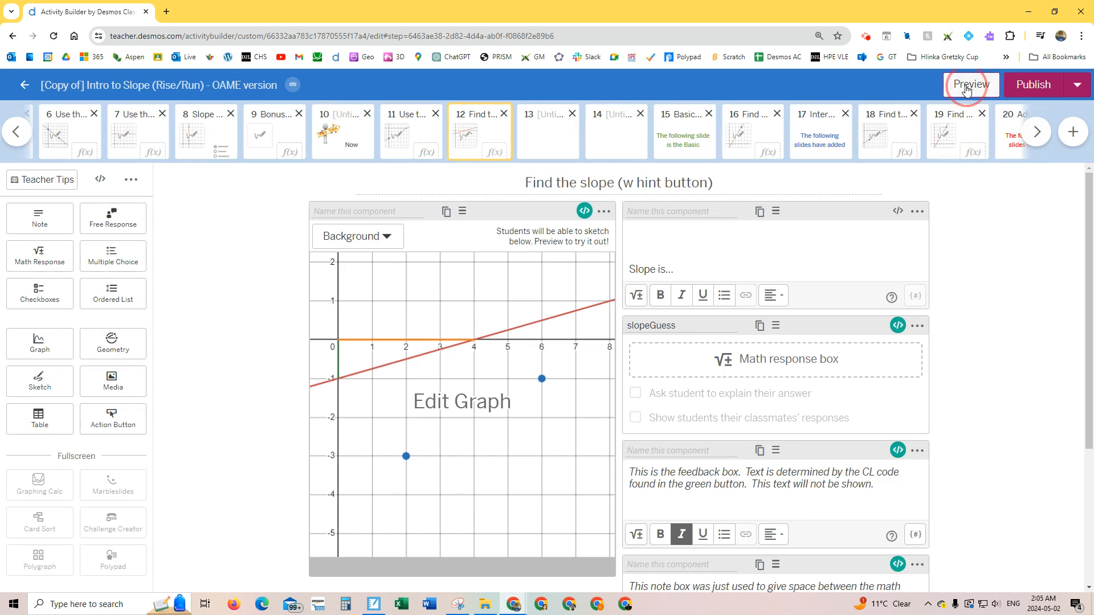
left_click(613, 403)
left_click(613, 402)
left_click(613, 403)
left_click(613, 403)
left_click(613, 403)
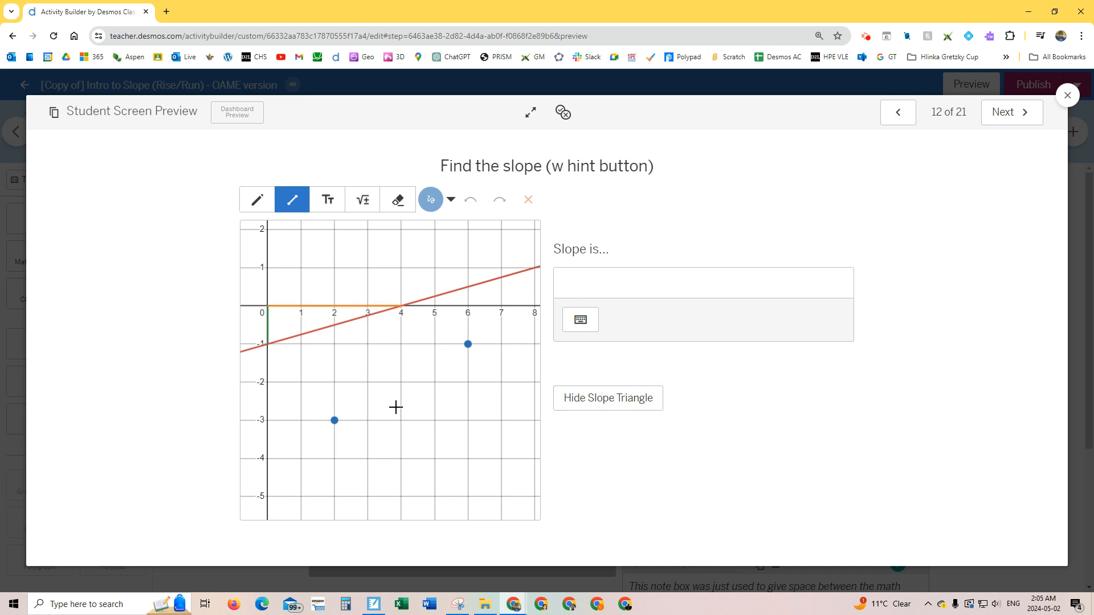
left_click(651, 282)
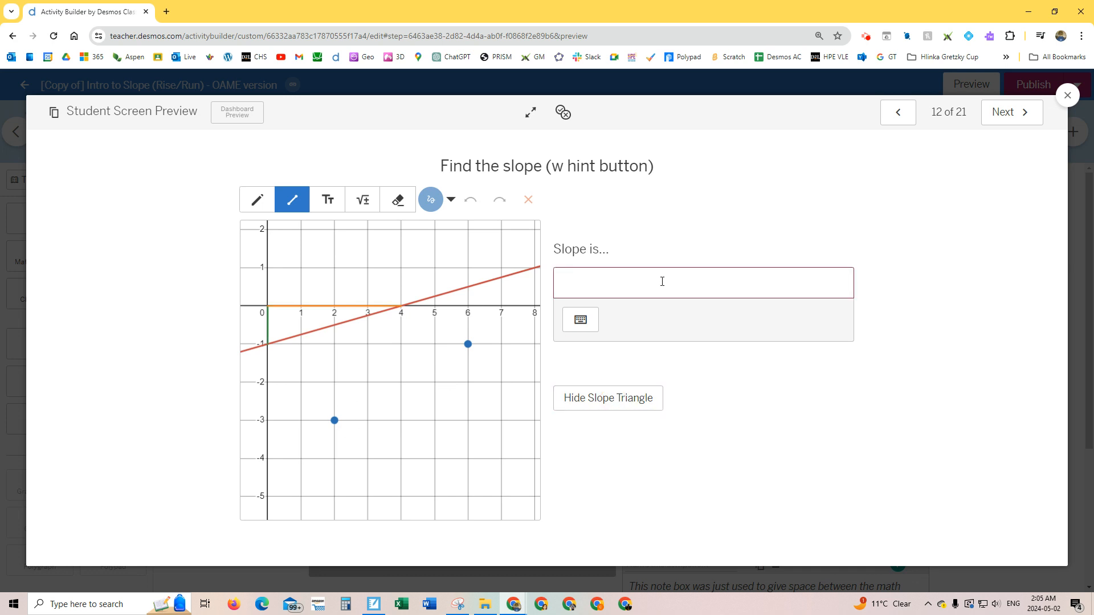
left_click(1067, 95)
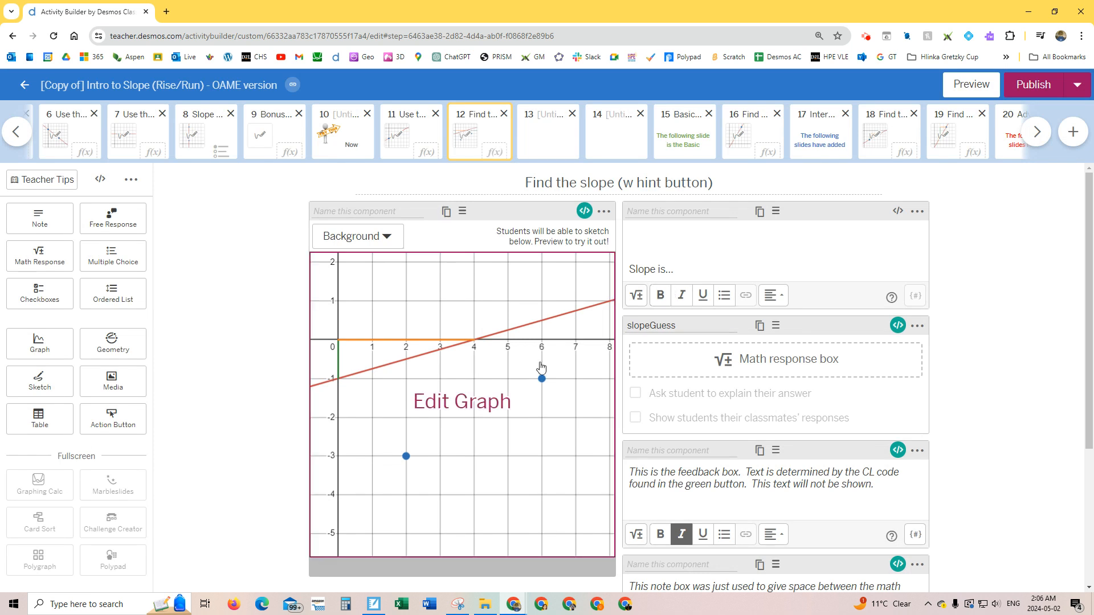
Step: In screen 19's graph, lower the p slider to 0.05, raise it to 3.85, and save the graph
left_click(944, 148)
left_click(491, 402)
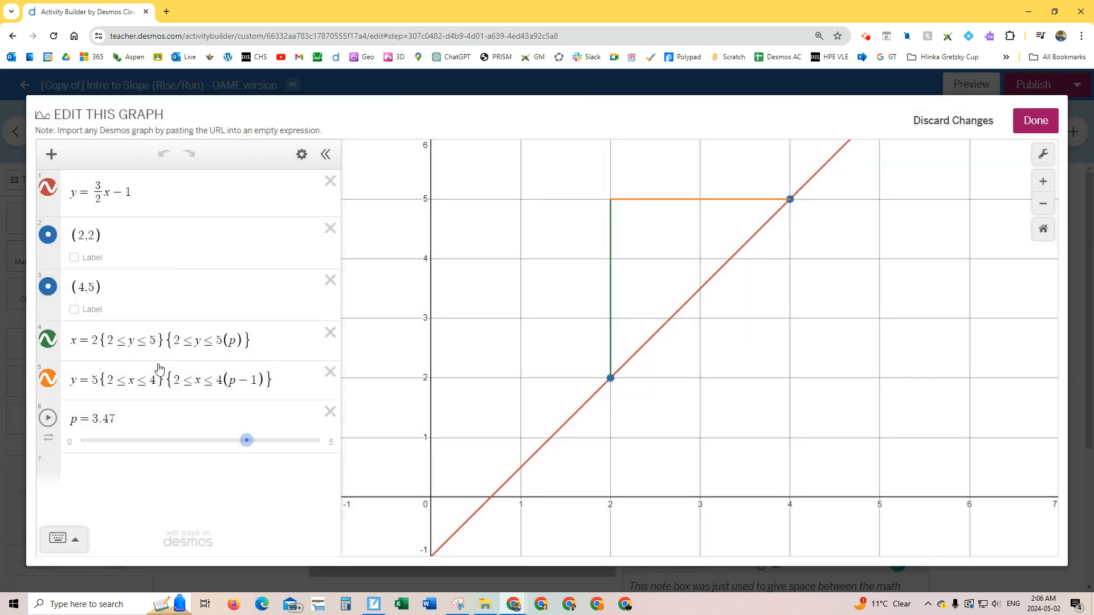
left_click(244, 442)
left_click_drag(244, 444, 83, 450)
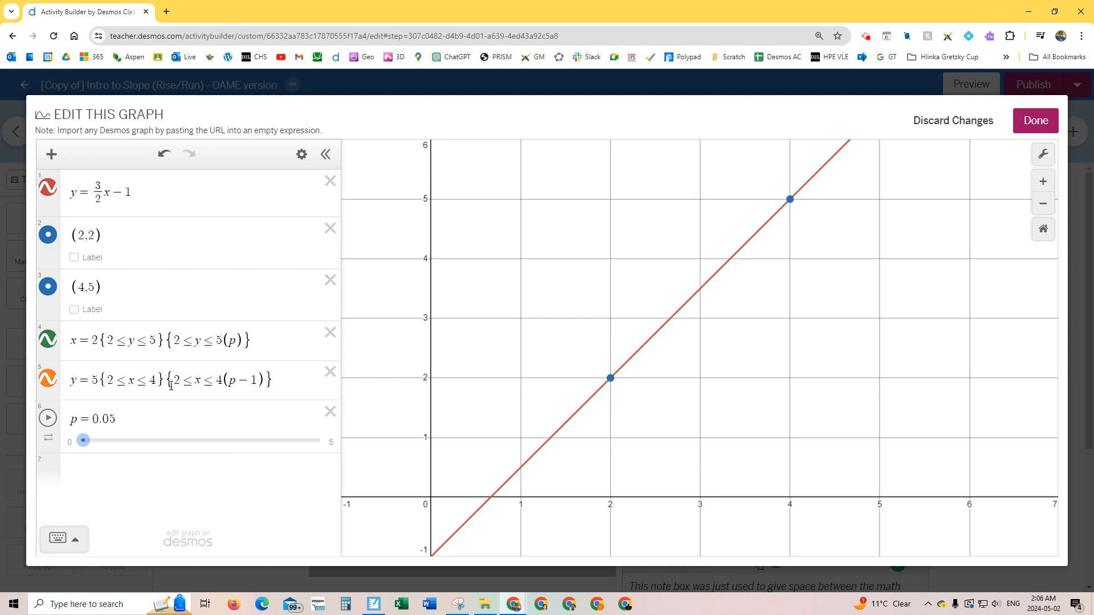
left_click(89, 444)
left_click_drag(89, 445, 264, 441)
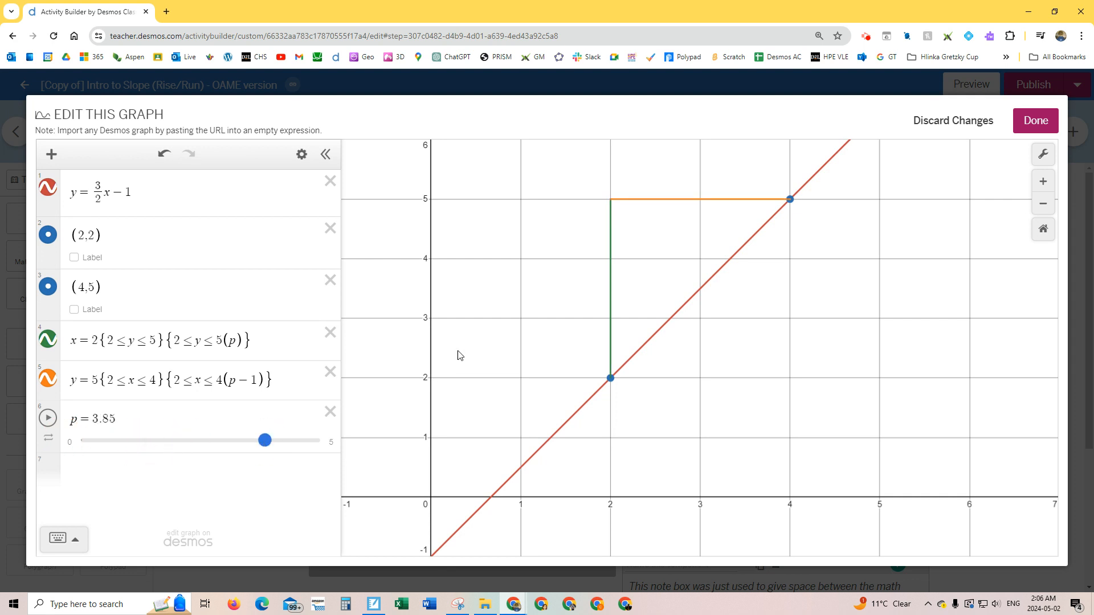
left_click(1038, 121)
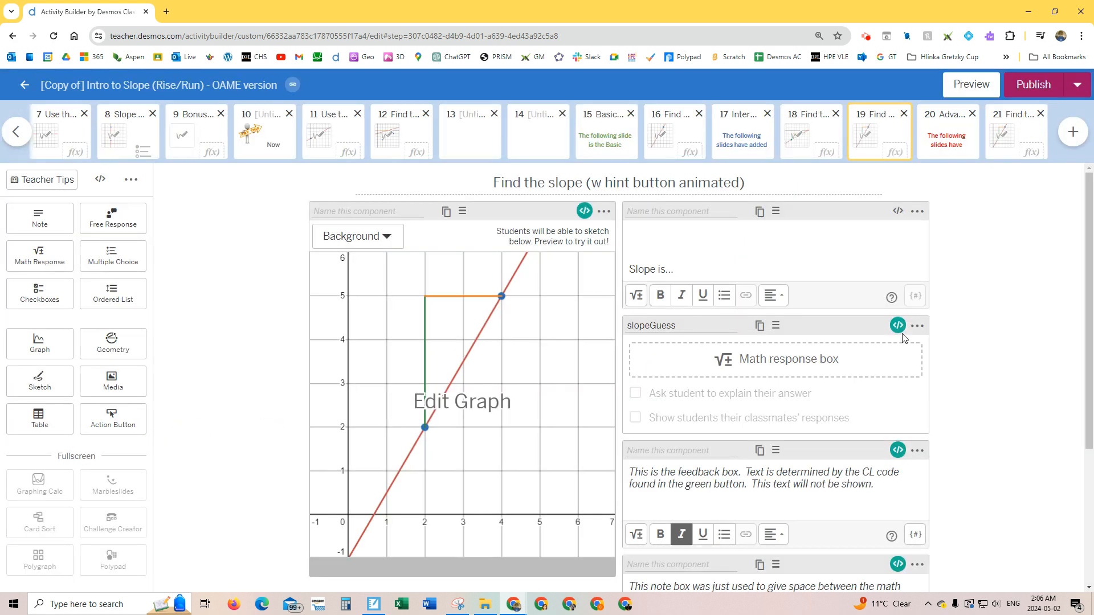
Step: Open screen 21, review the script of its slopeGraph component, and close the script
left_click(1003, 139)
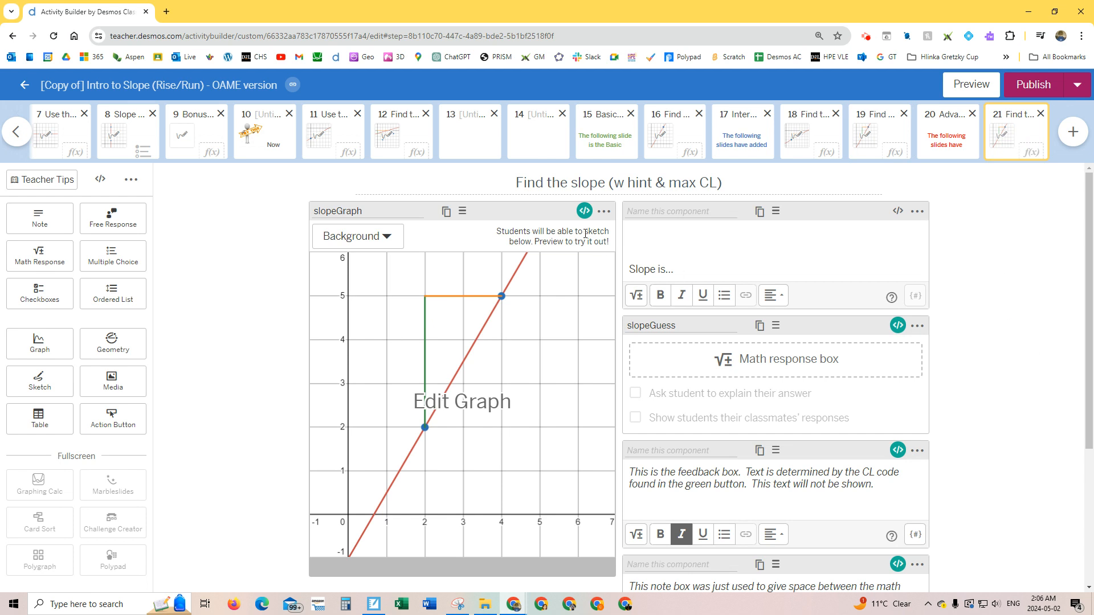
left_click(584, 211)
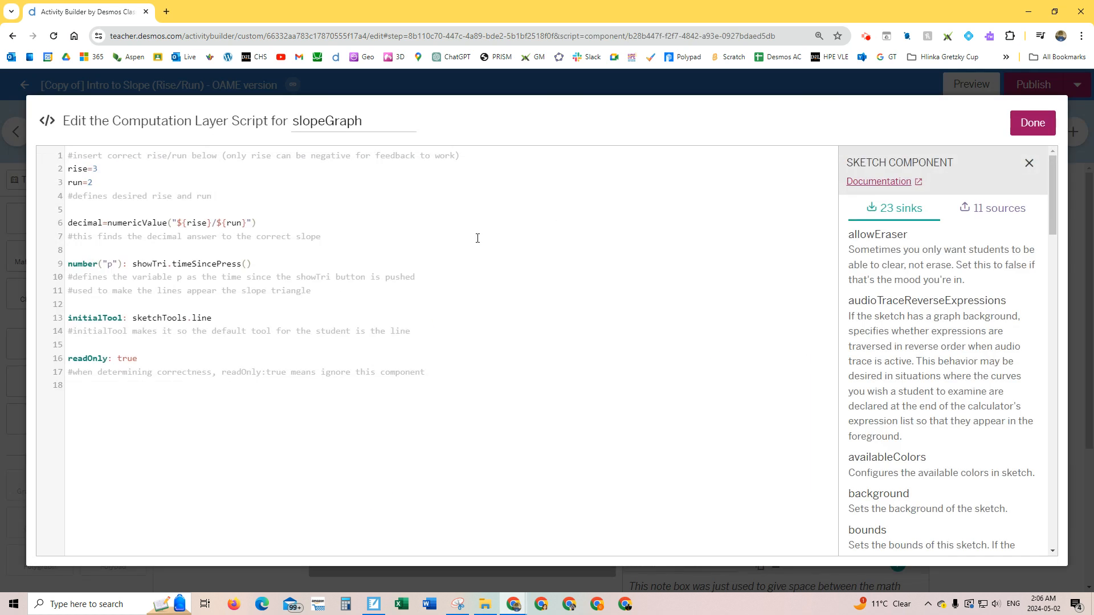
left_click(1032, 123)
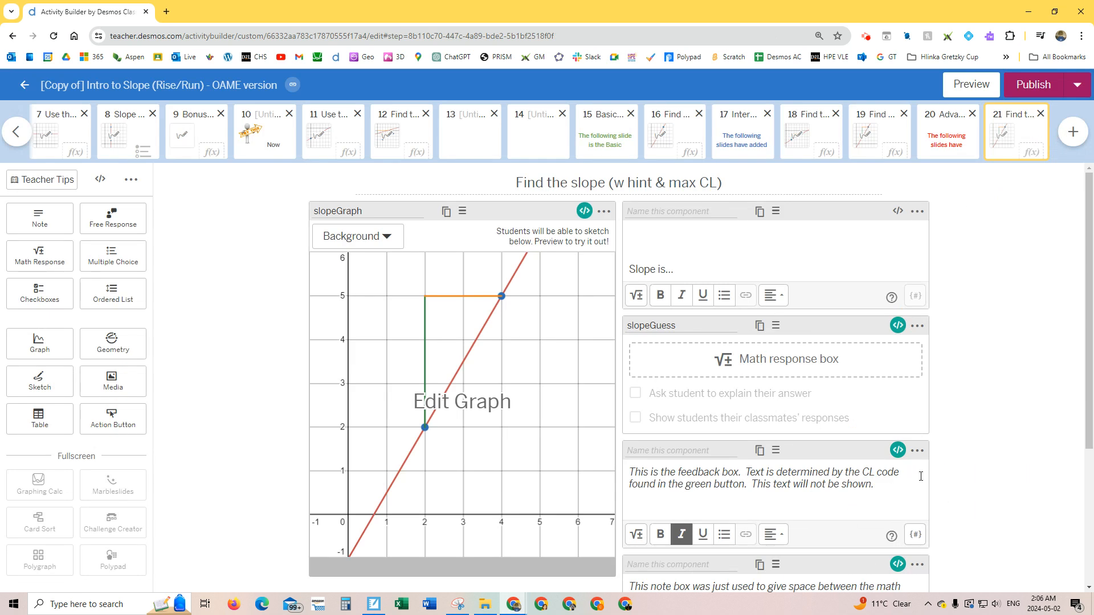
Step: In screen 21's slopeGraph script, set rise to 1 and run to 3, and save the script
left_click(584, 210)
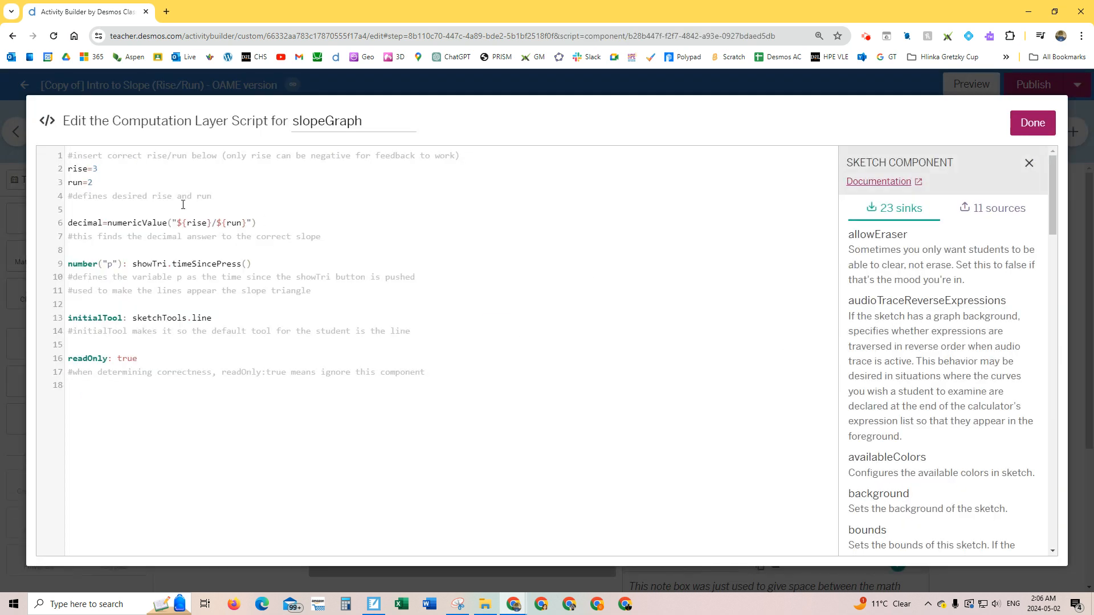
key("BackSpace")
type("1")
key("Down")
key("BackSpace")
type("3")
left_click(1032, 124)
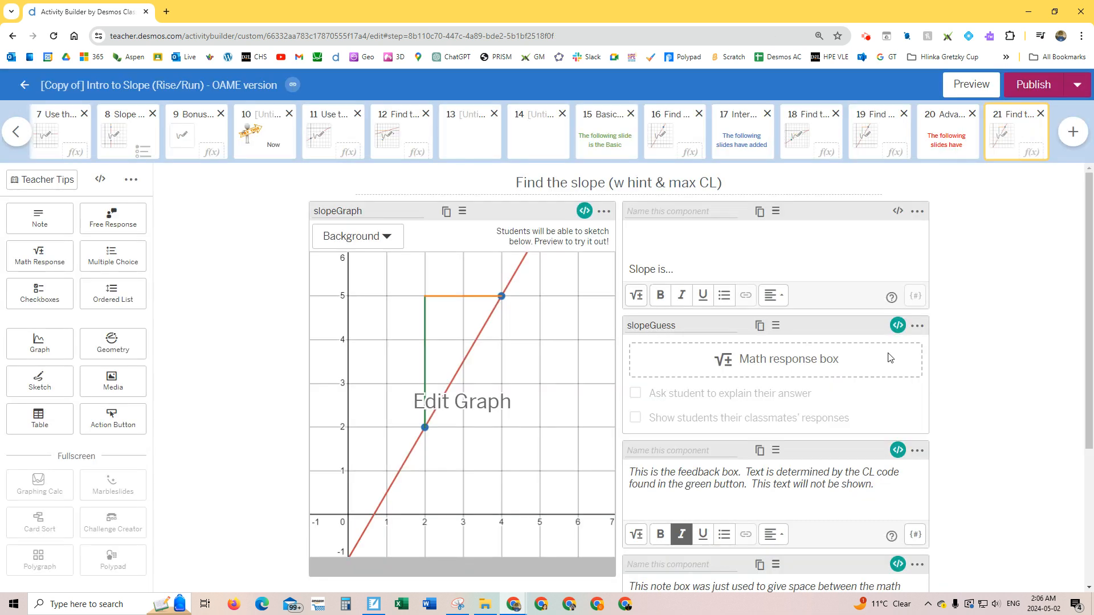
Step: Review the slopeGuess script on screen 21, and test the slope answer 1/3 in the student preview
left_click(898, 326)
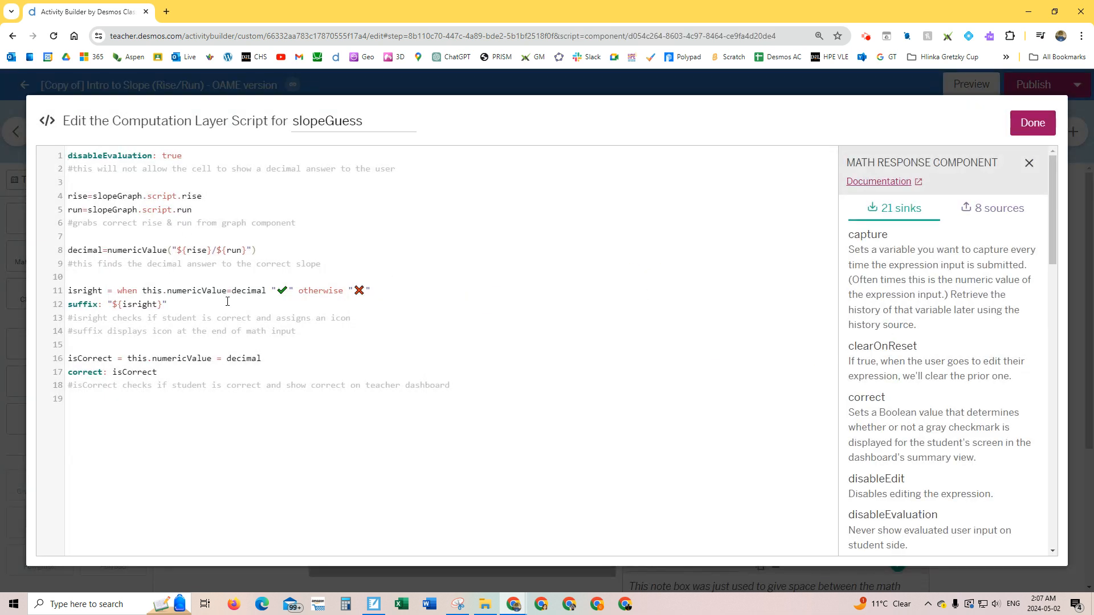
left_click(1033, 123)
left_click(972, 84)
left_click(655, 284)
type("1/3")
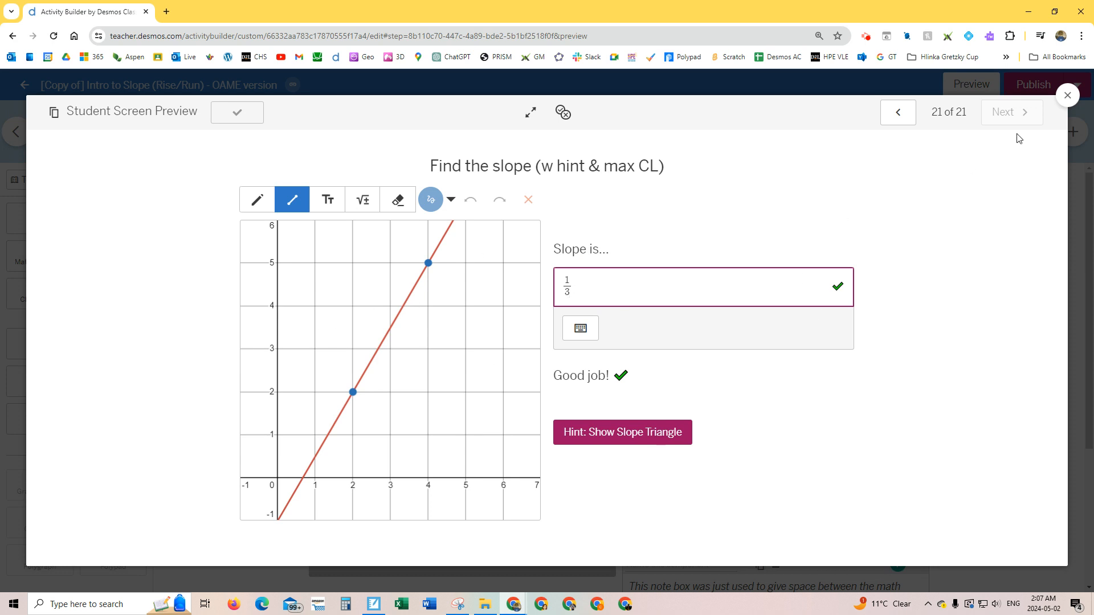
left_click(1067, 95)
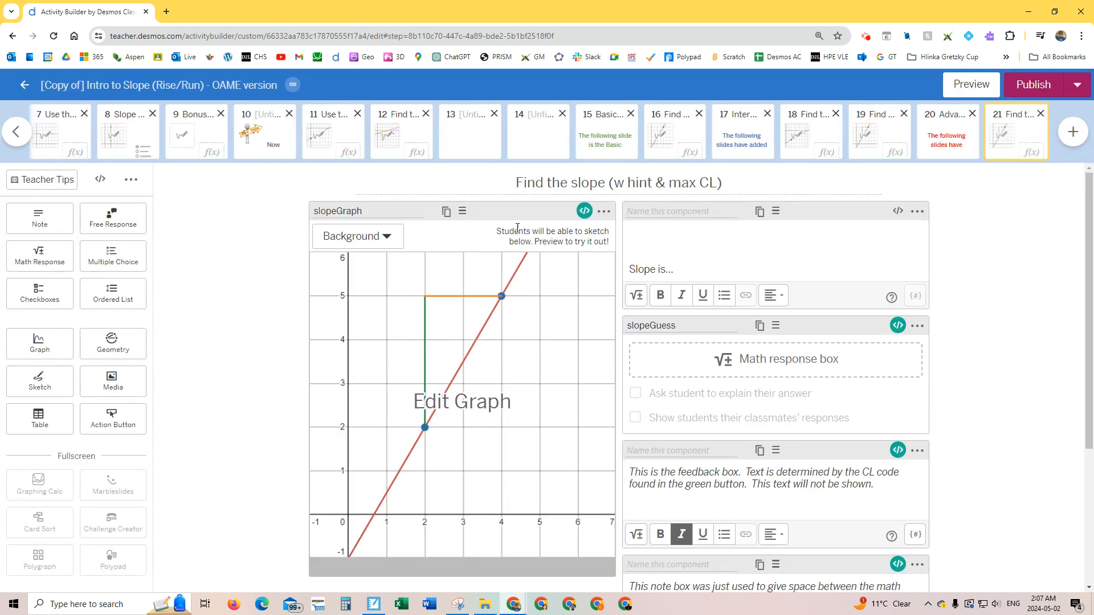
Step: Set rise to 2 in screen 21's slopeGraph script and save the script
left_click(584, 211)
left_click(99, 170)
key("BackSpace")
type("2")
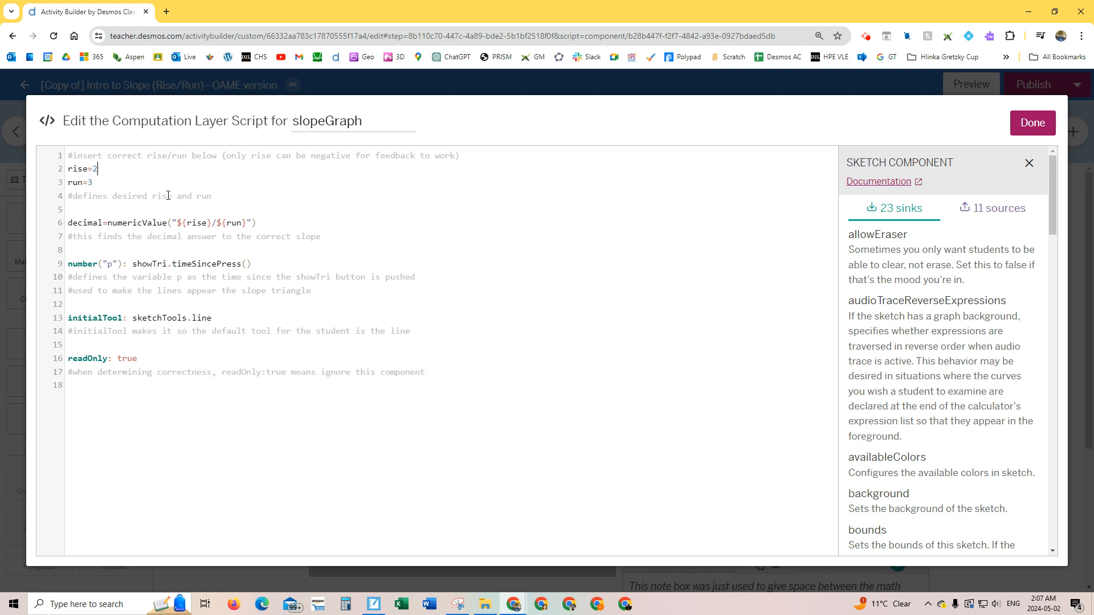
left_click(1032, 123)
Step: Preview screen 21 as a student, test the slope answers 1/3 and 2/3, and close the preview
left_click(980, 89)
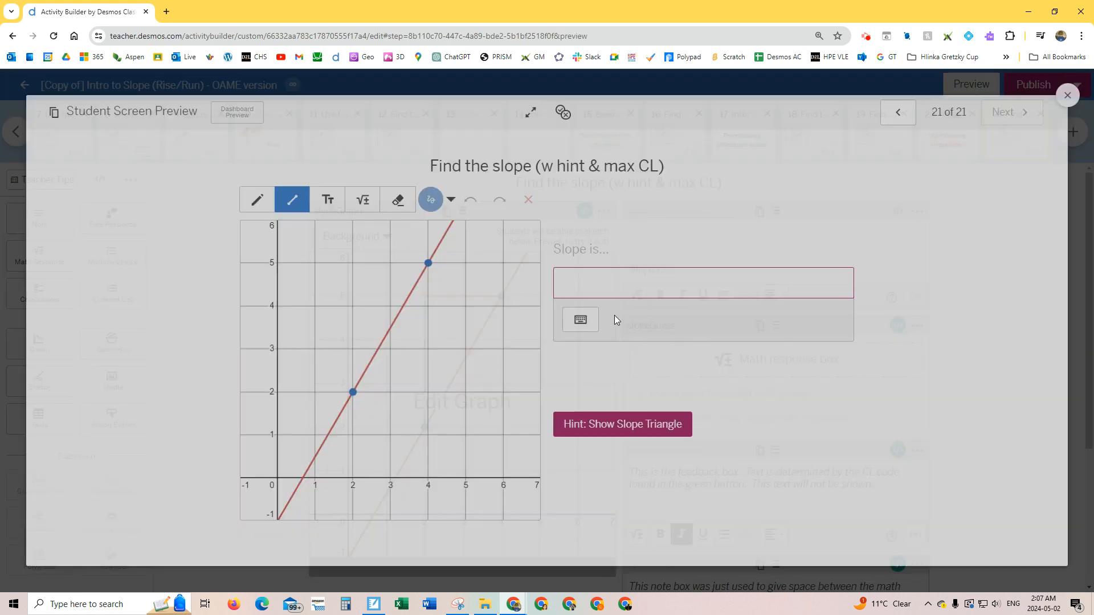
left_click(591, 280)
type("1/")
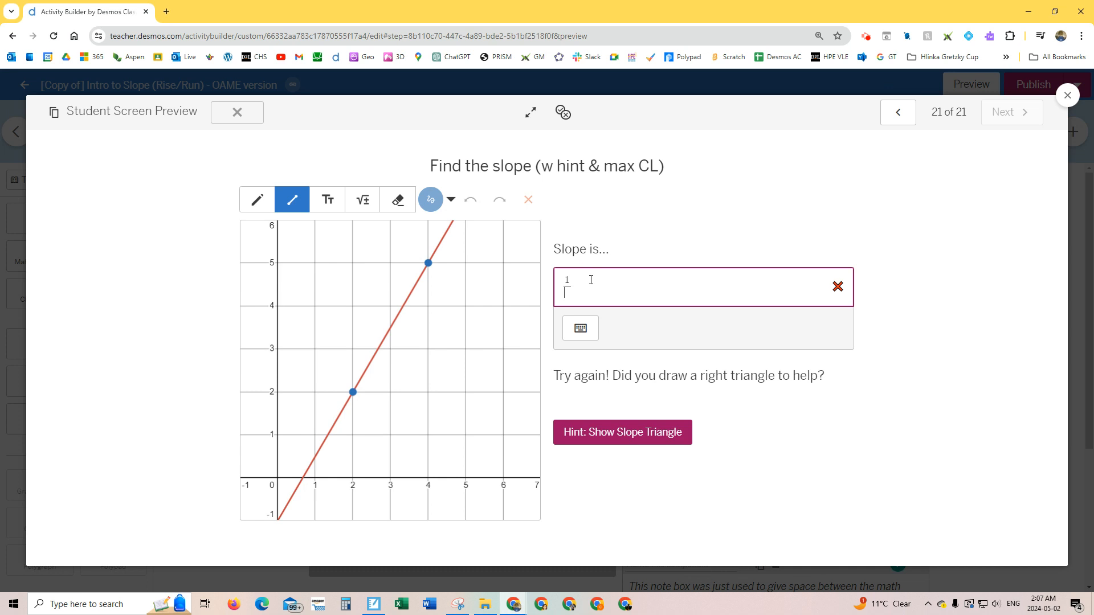
type("3")
left_click(563, 285)
type("2")
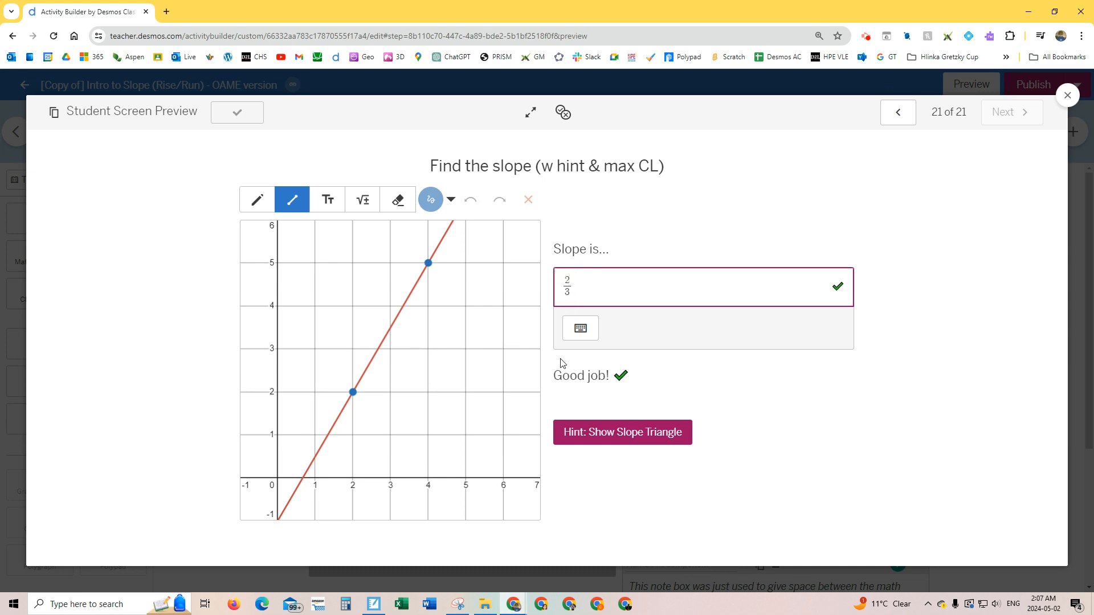
left_click(1066, 97)
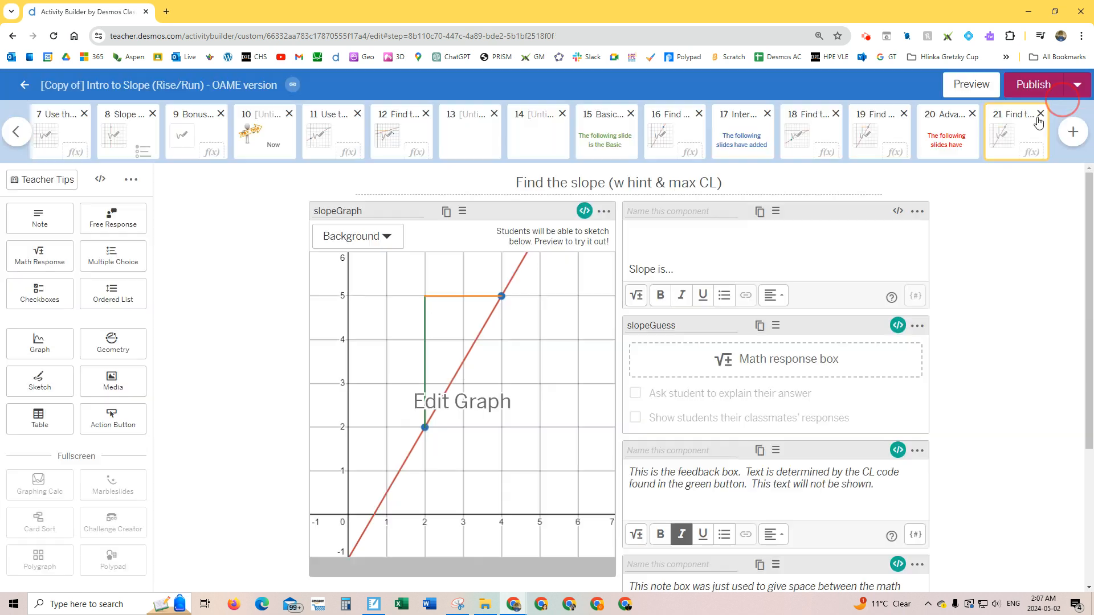
Step: Review the slopeGuess script and the feedback note's script down to its last content conditions, closing each
left_click(898, 326)
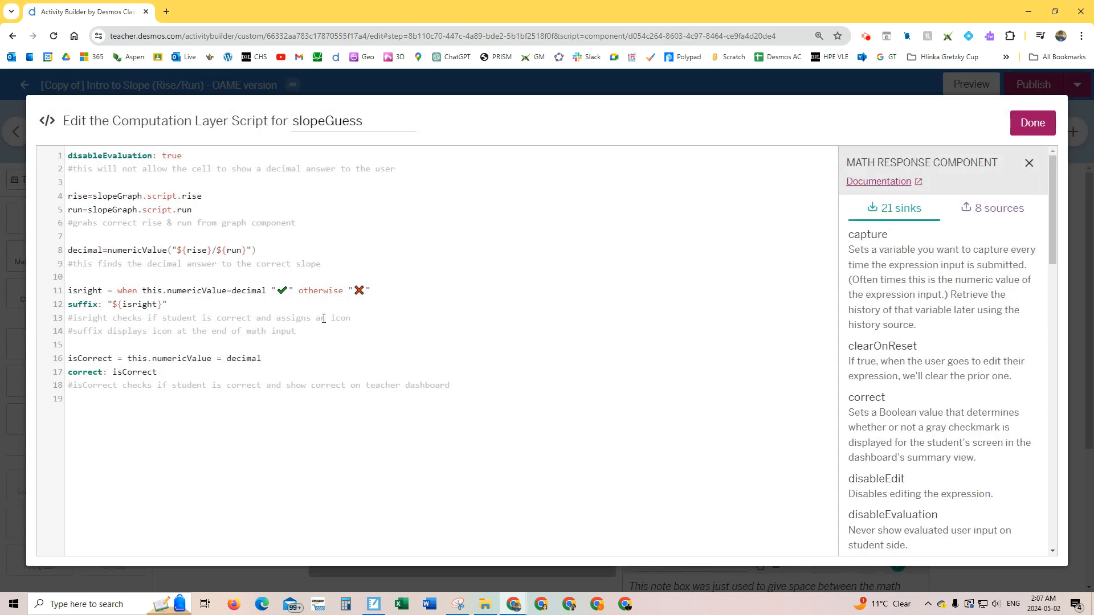
left_click(1032, 124)
left_click(898, 451)
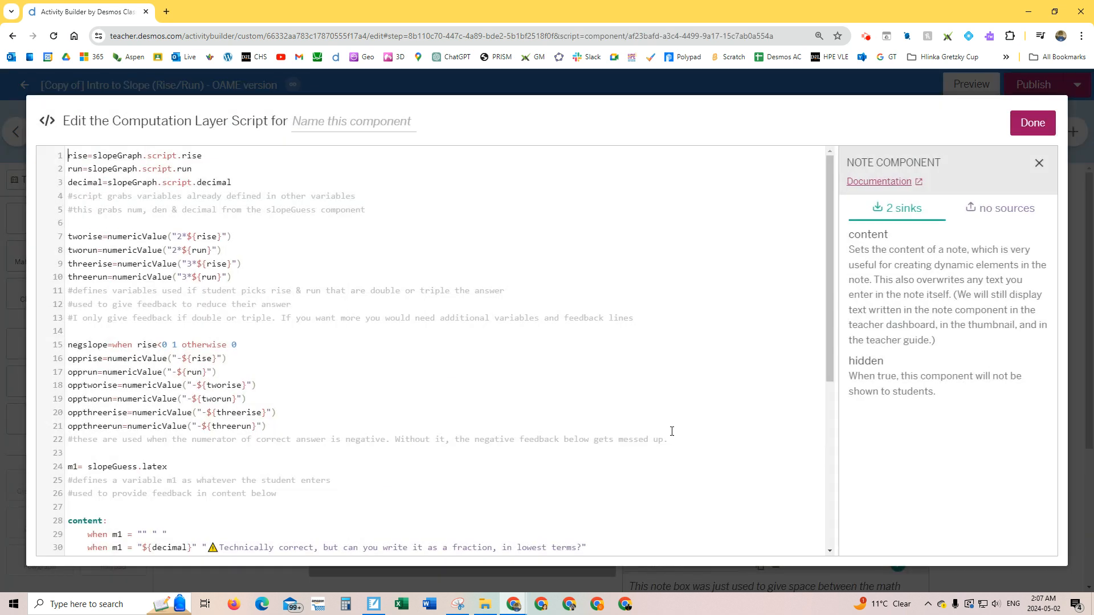
scroll(333, 294, "down", 5)
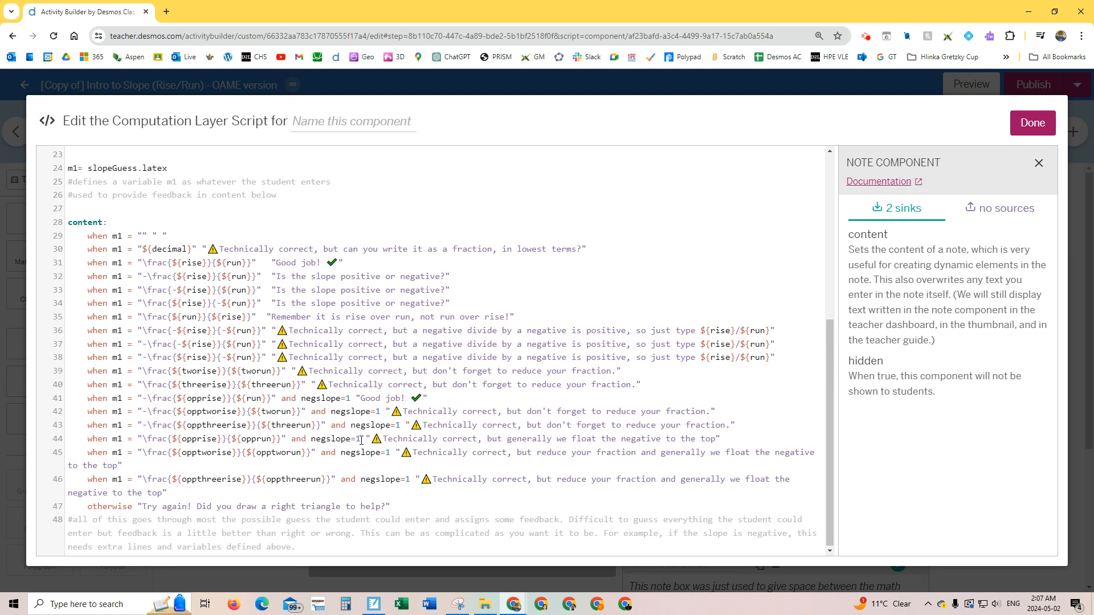
left_click(1033, 123)
Step: Look over the remaining components of screen 21 and return to screen 12
scroll(825, 376, "down", 2)
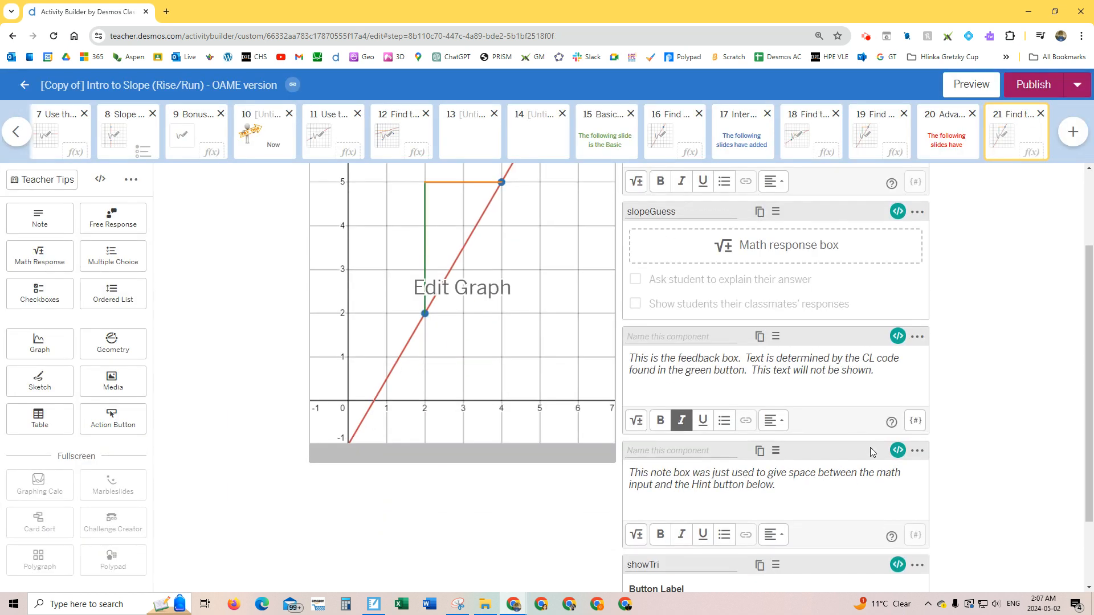
scroll(858, 440, "down", 2)
scroll(840, 495, "up", 4)
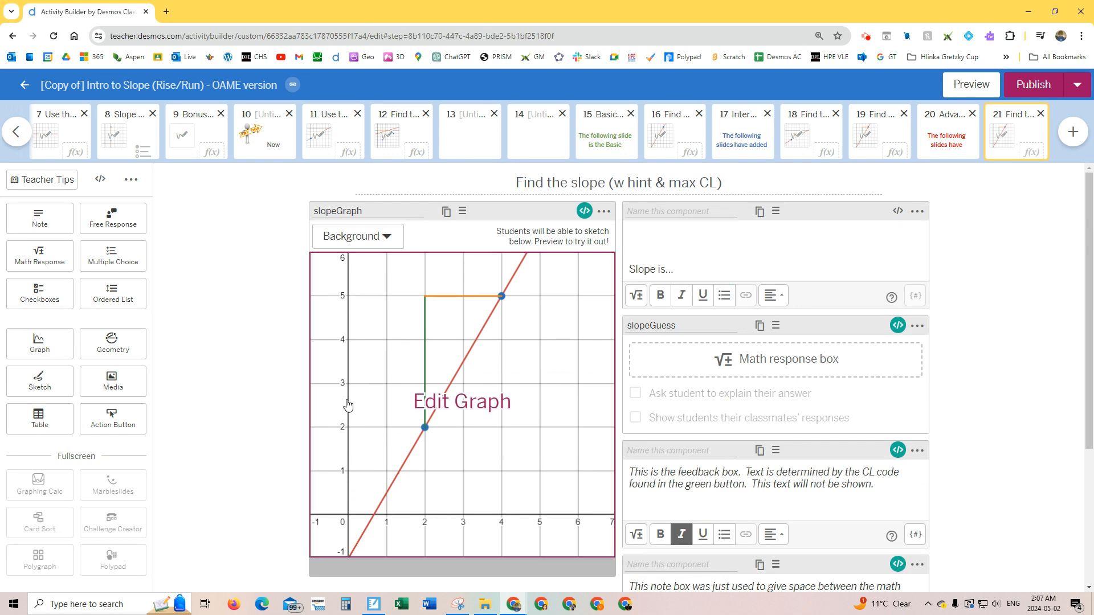
left_click(413, 145)
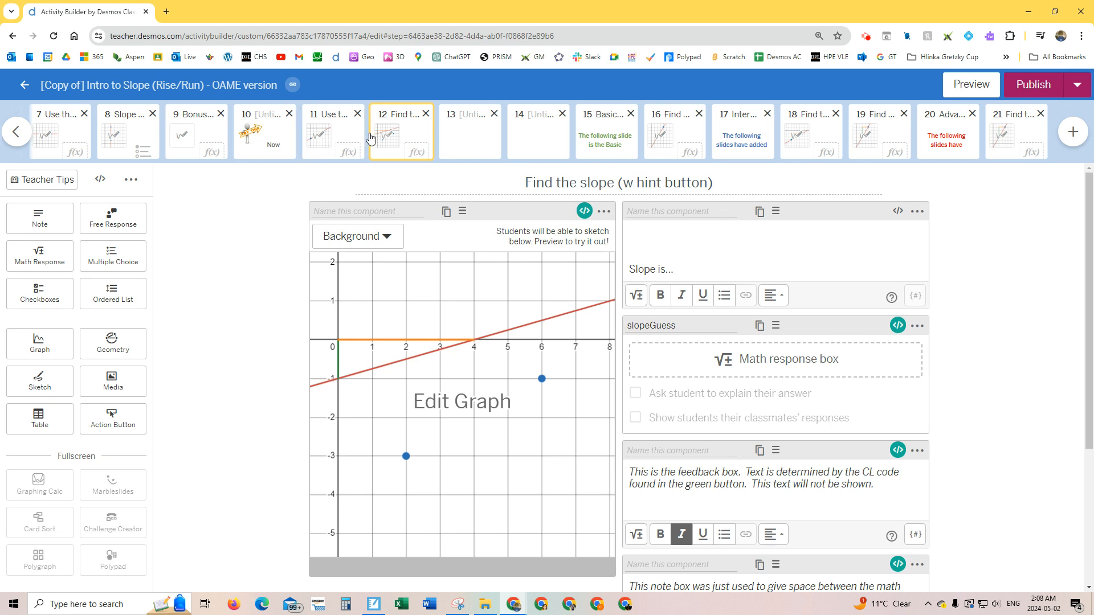
Step: In a new browser tab, search for "slope of a line desmos activity" and open the Slope of a Line activity
left_click(166, 12)
left_click(203, 36)
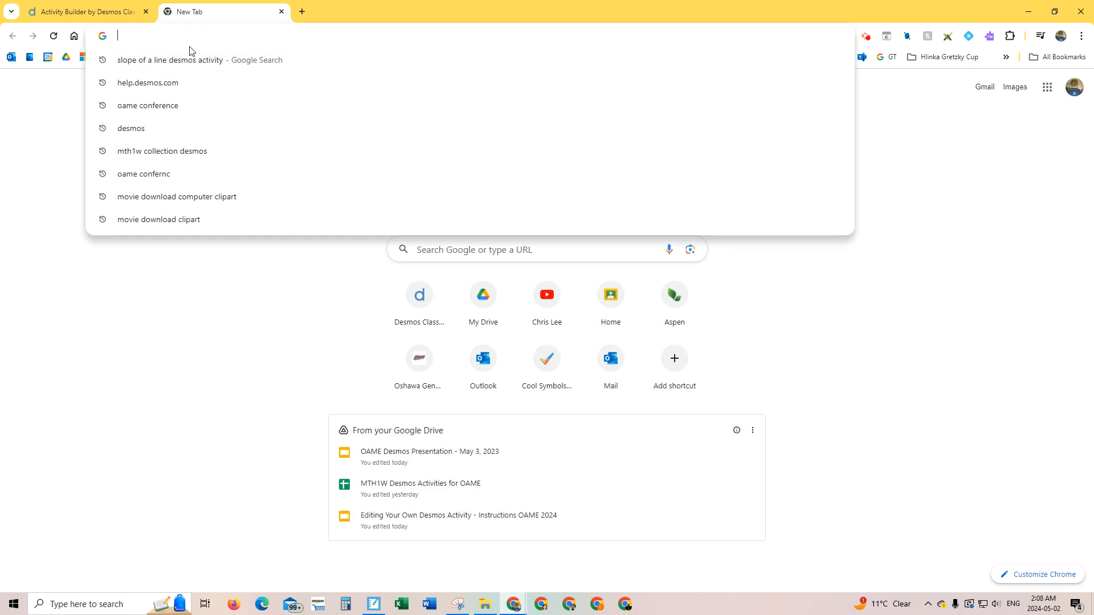
type("slope of a line")
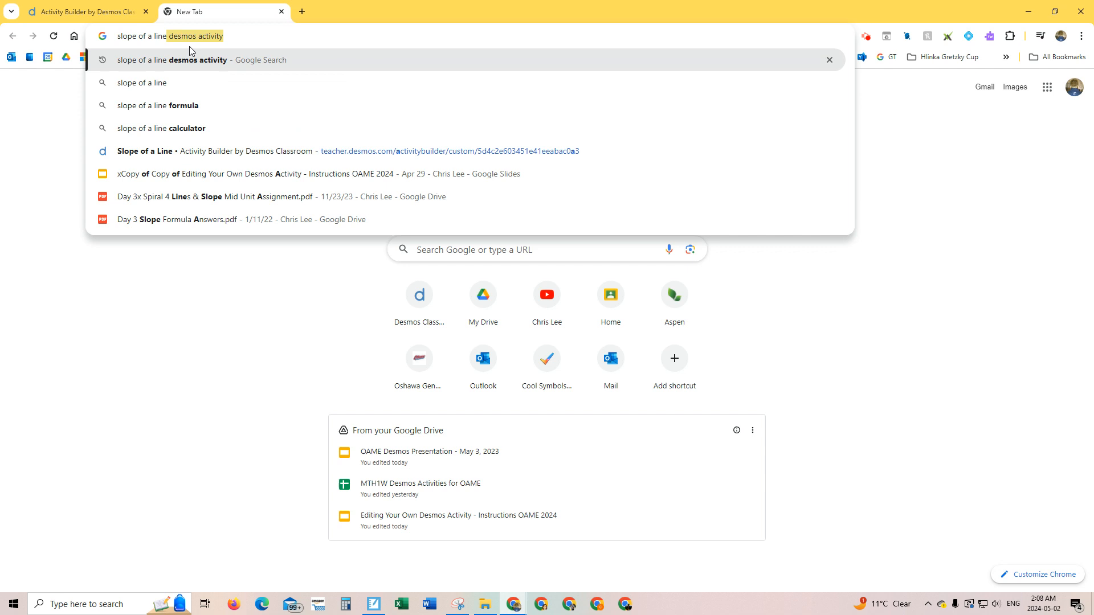
key("Return")
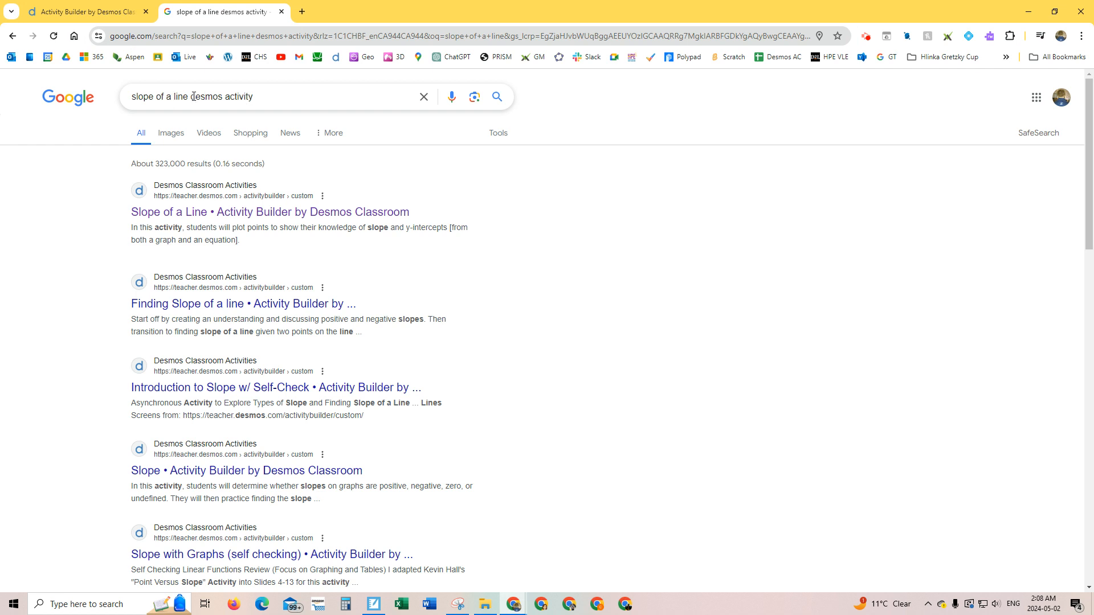
left_click(230, 213)
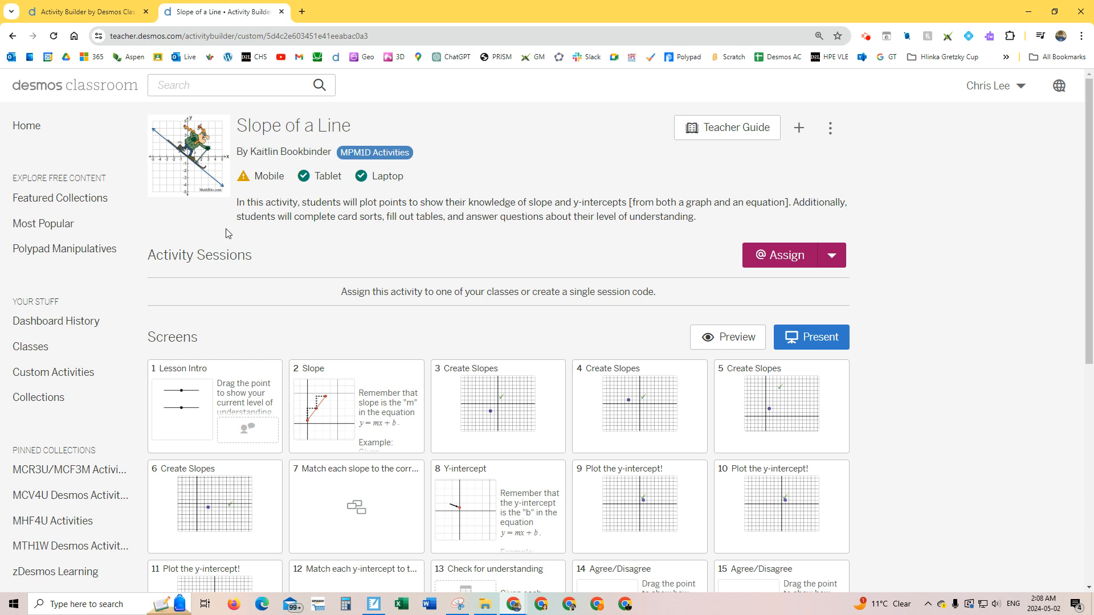
Step: Preview the activity's screens and test Create Slopes screen 3 by moving point B to (1, 0)
left_click(255, 421)
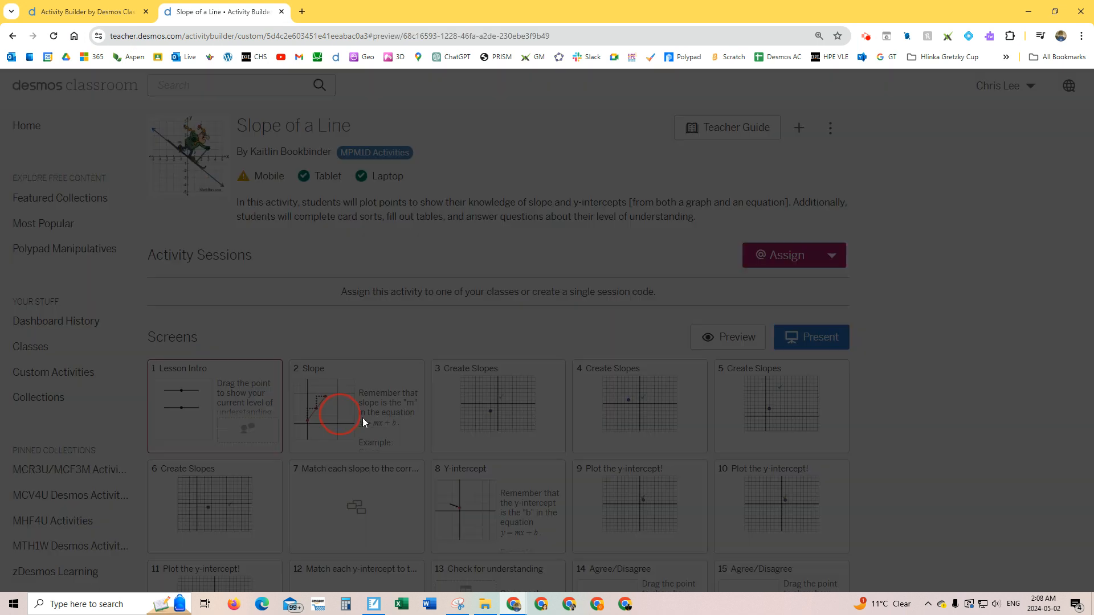
left_click(1017, 120)
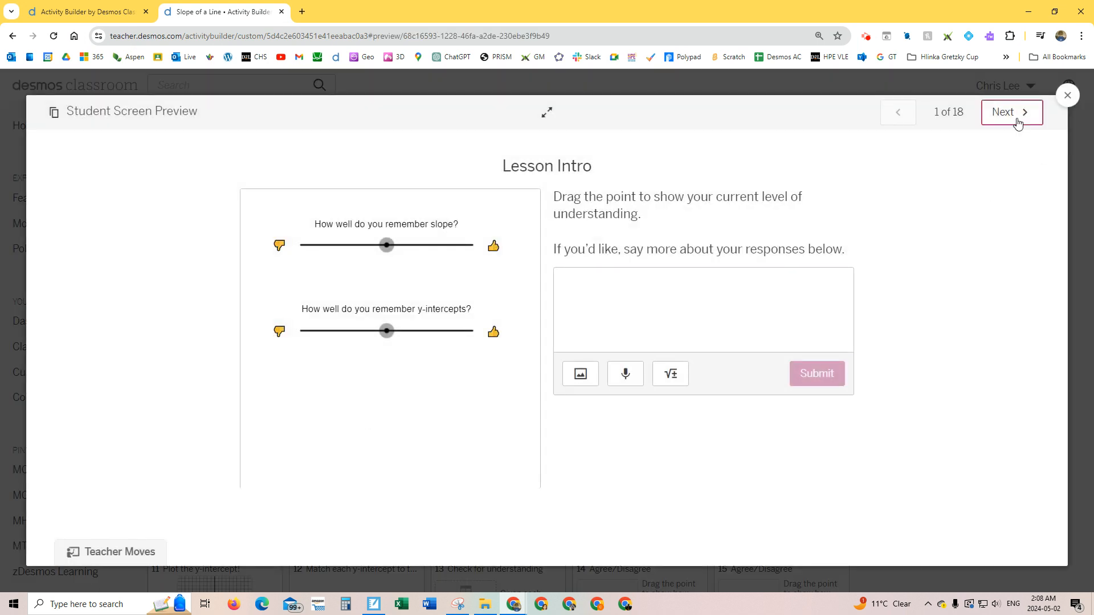
left_click(1018, 121)
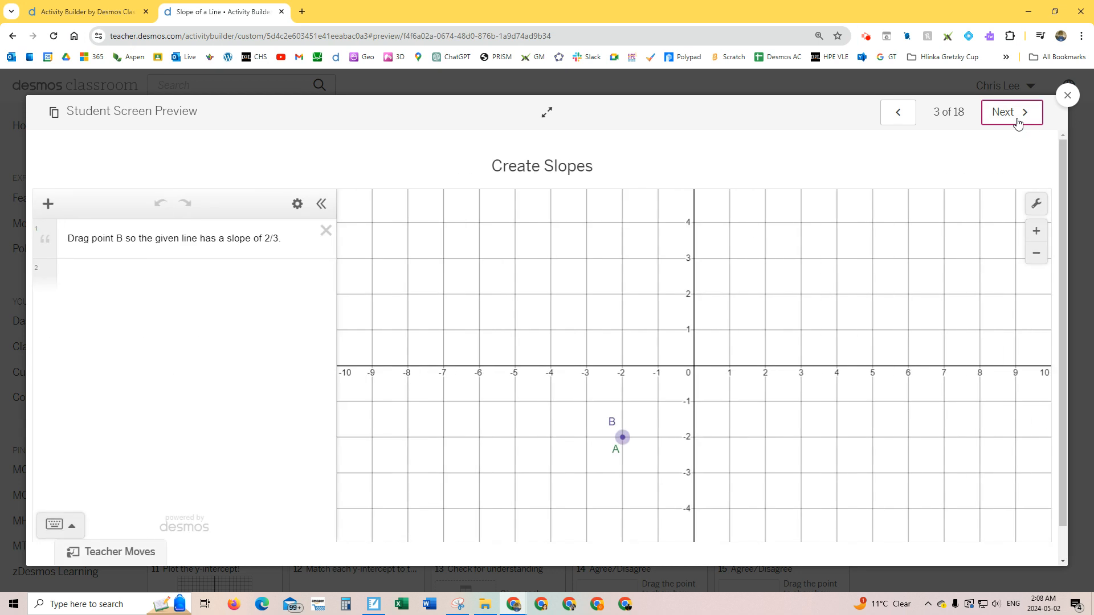
left_click(1018, 121)
left_click(902, 113)
left_click_drag(623, 438, 730, 368)
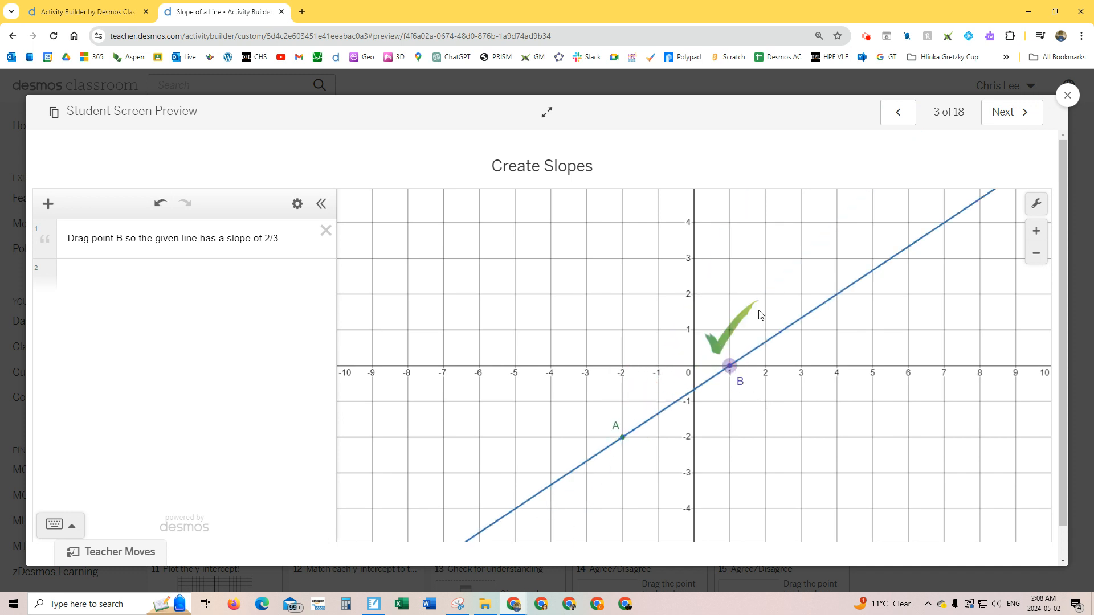
Step: Test Create Slopes screen 4 by moving point B to (1, -2), and close the preview
left_click(1005, 113)
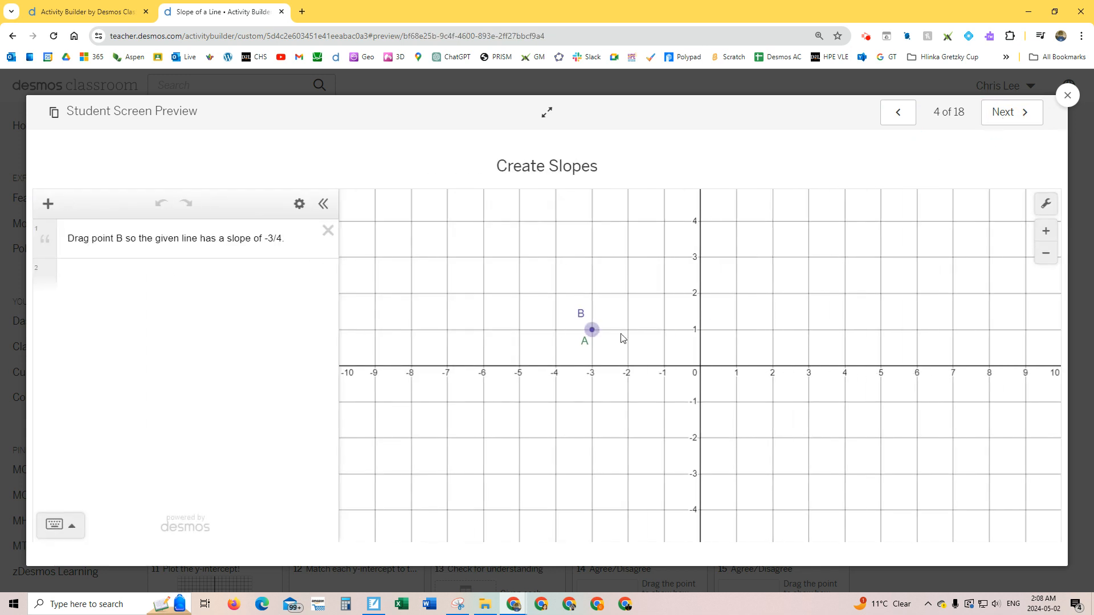
left_click_drag(592, 330, 736, 439)
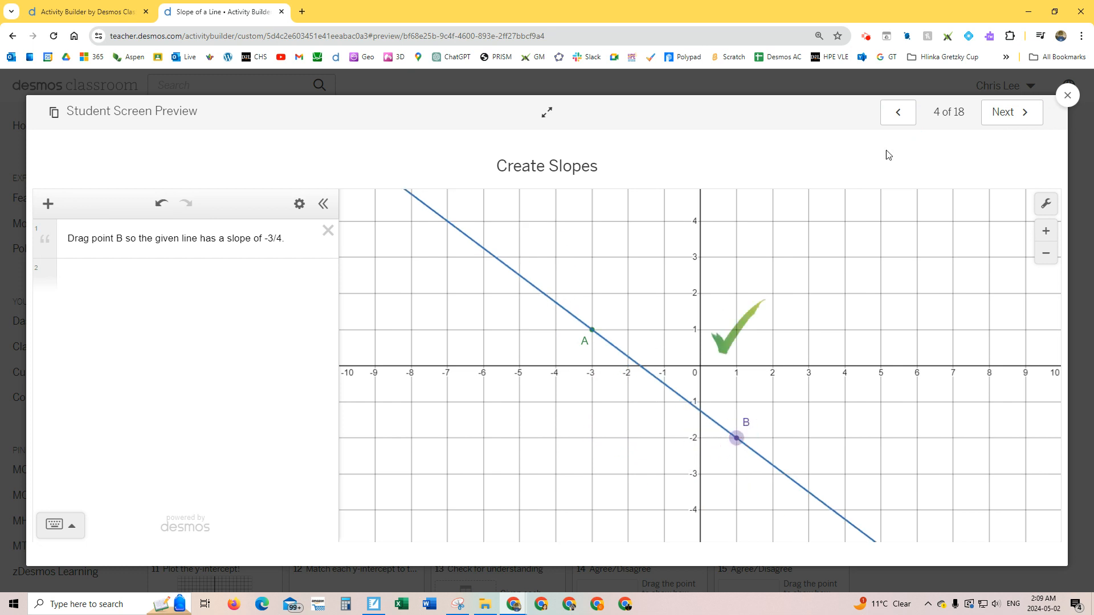
left_click(1068, 97)
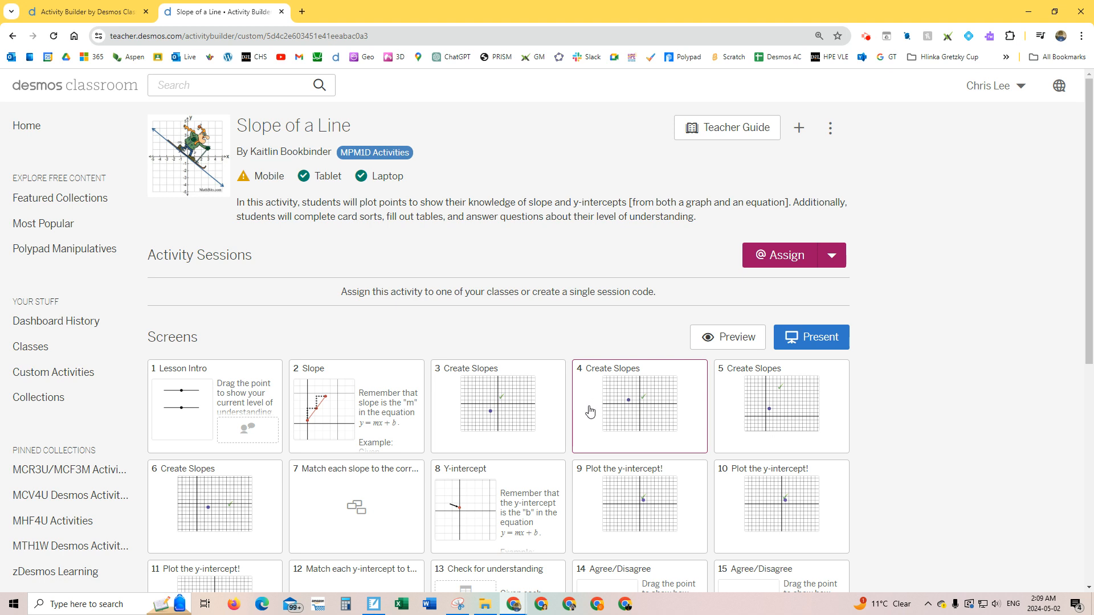
Step: Copy Create Slopes screen 3 from Slope of a Line and paste it into empty screen 13 of the Intro to Slope copy
left_click(503, 411)
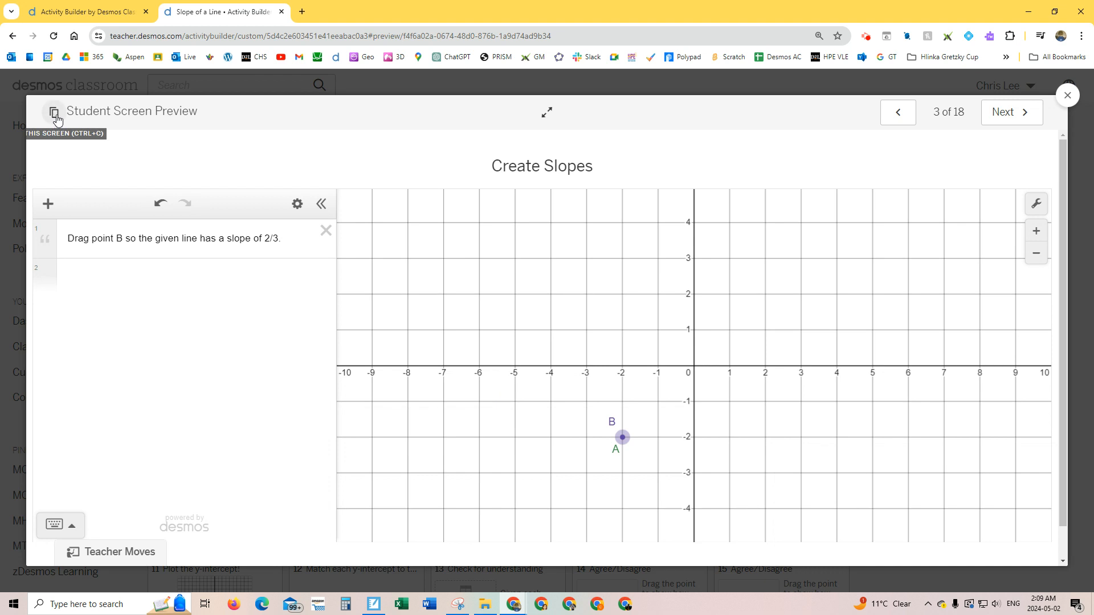
left_click(54, 116)
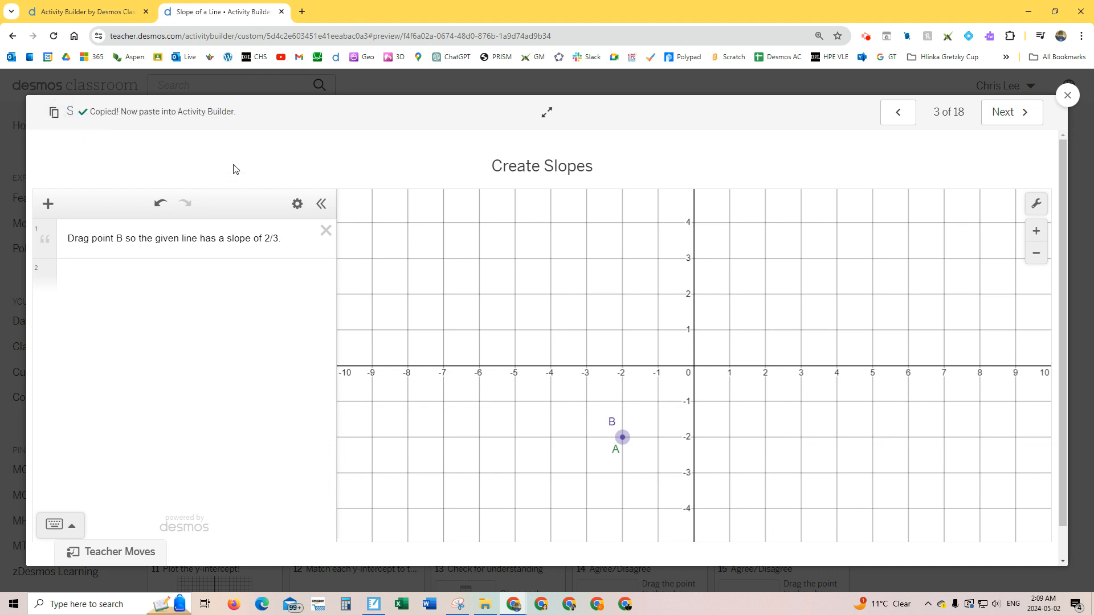
left_click(124, 13)
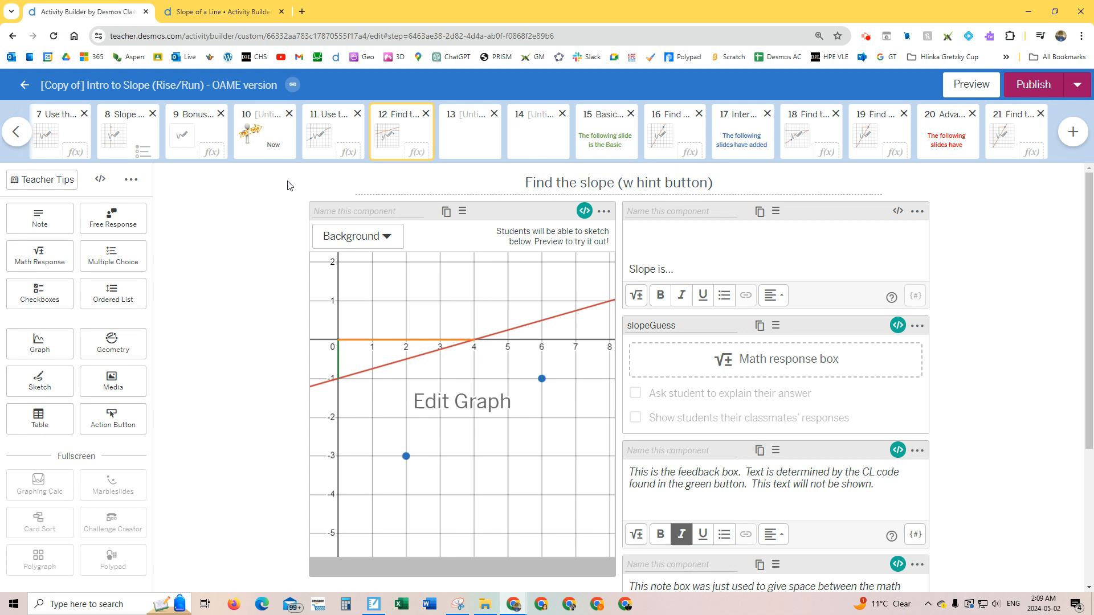
left_click(451, 138)
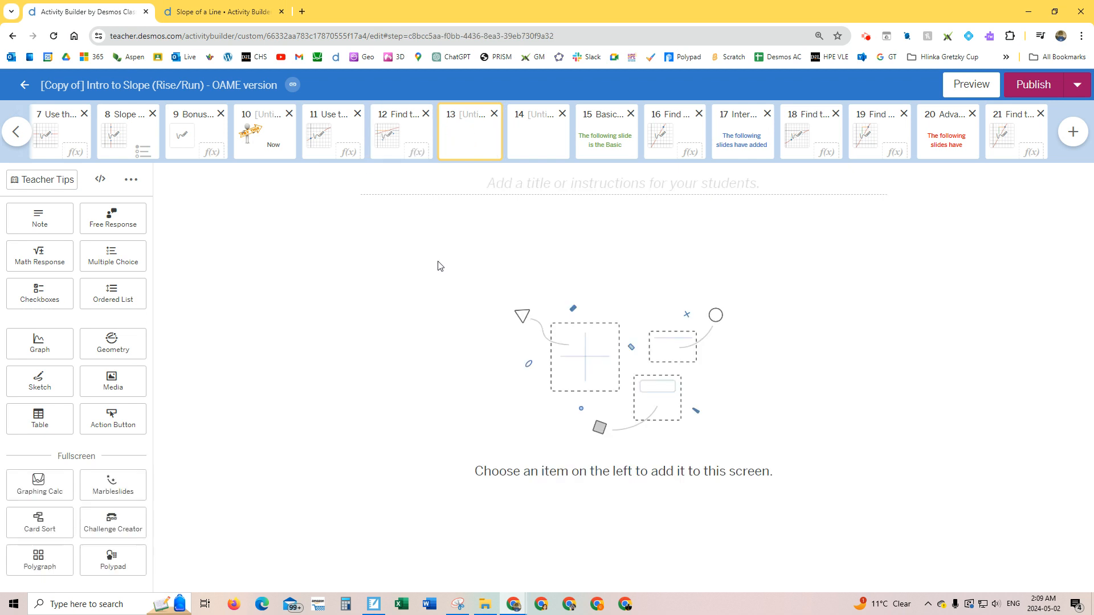
key("ctrl+v")
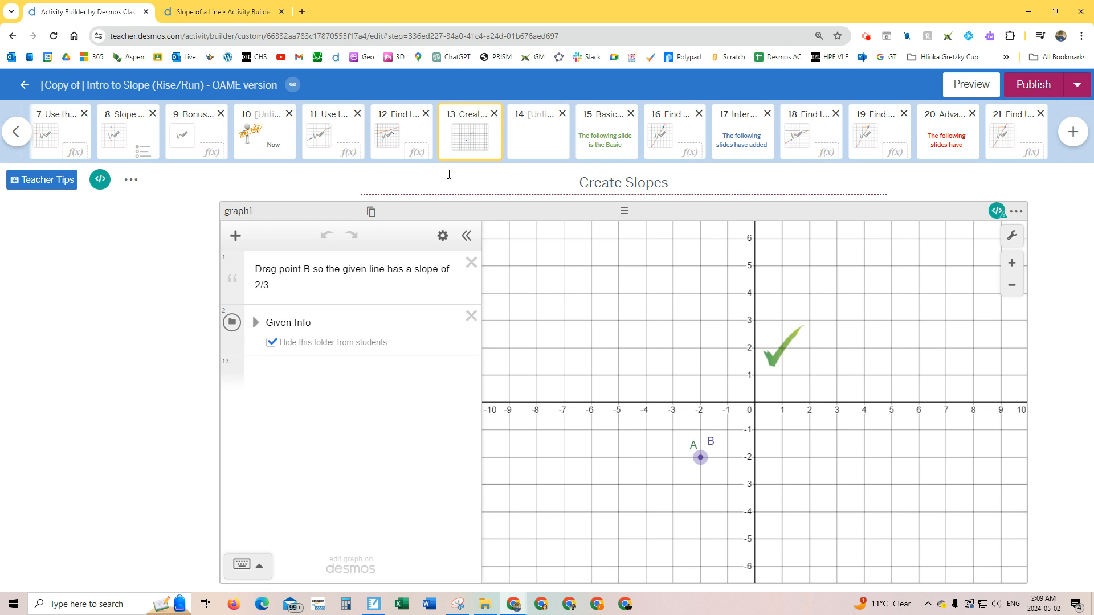
Step: Preview the pasted screen 13 as a student, move point B to (1, 0), dismiss the teacher moves and close the preview
left_click(398, 142)
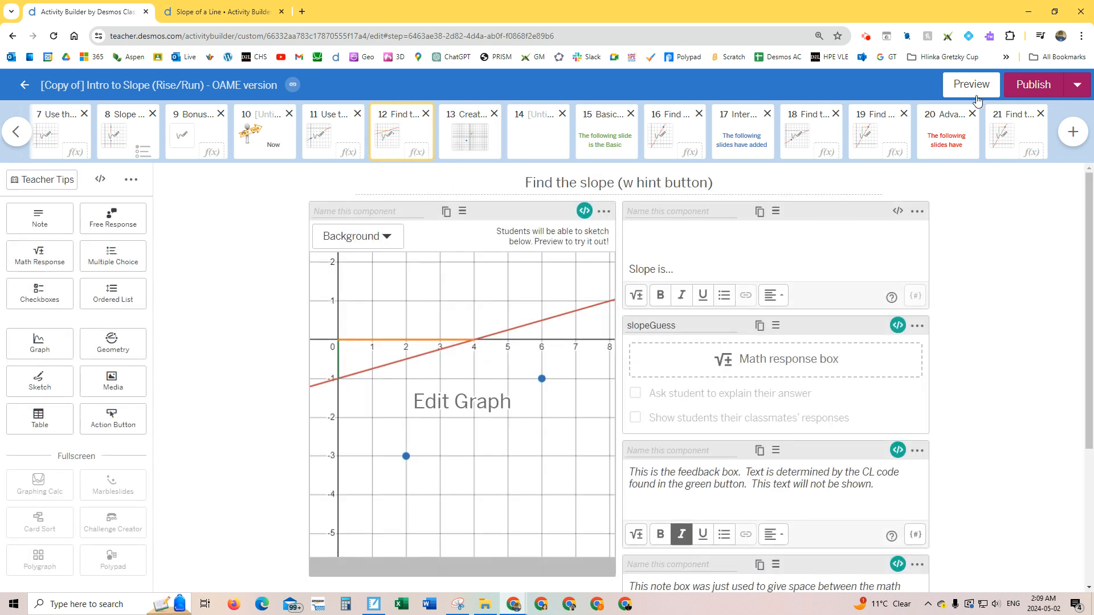
left_click(973, 85)
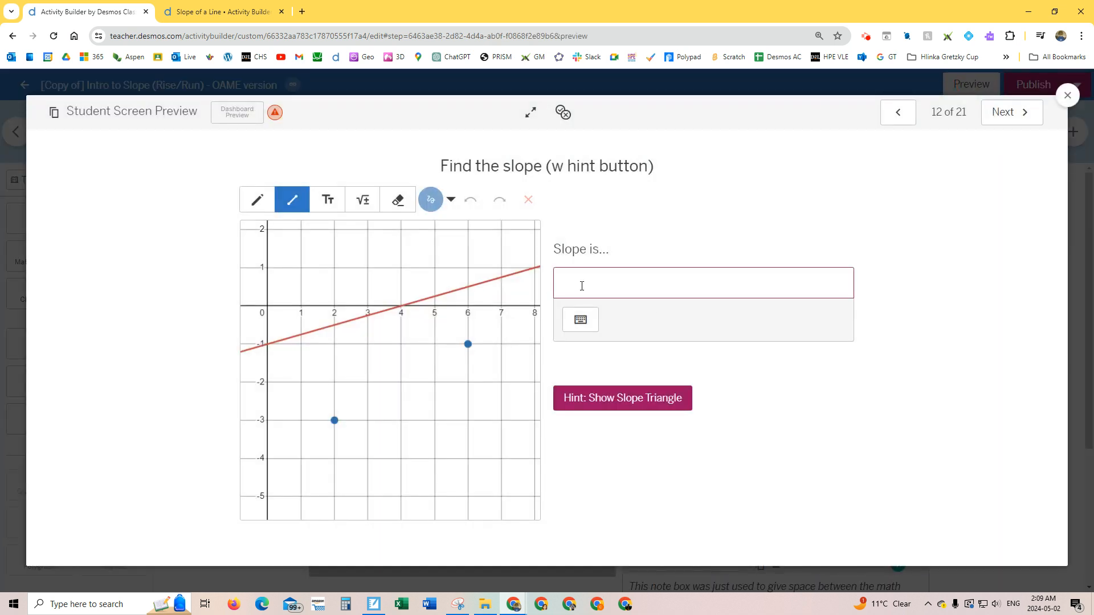
left_click(1017, 112)
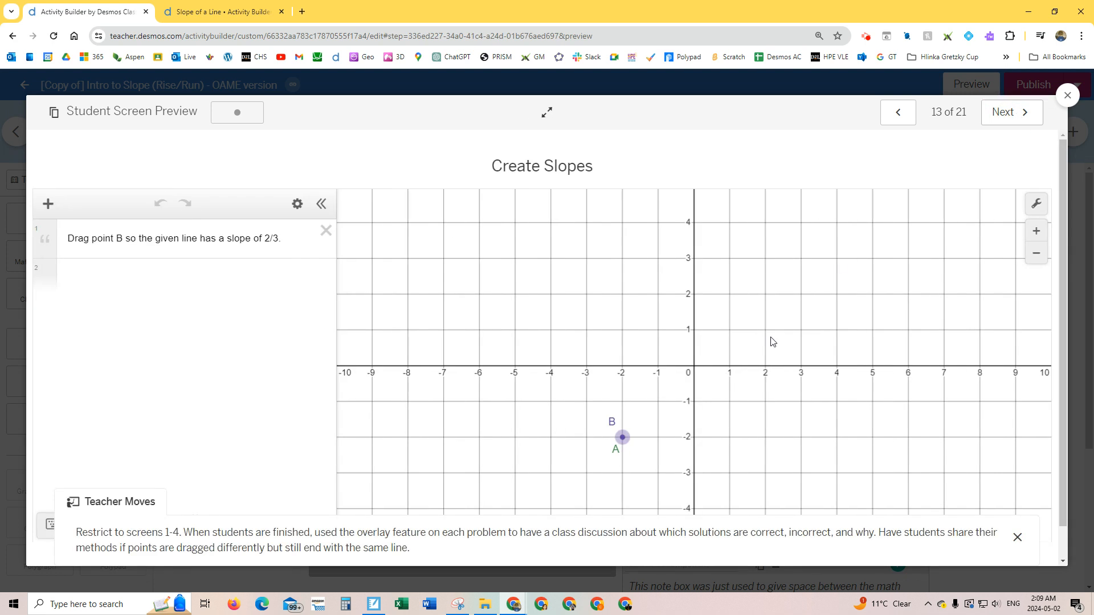
left_click_drag(622, 437, 729, 367)
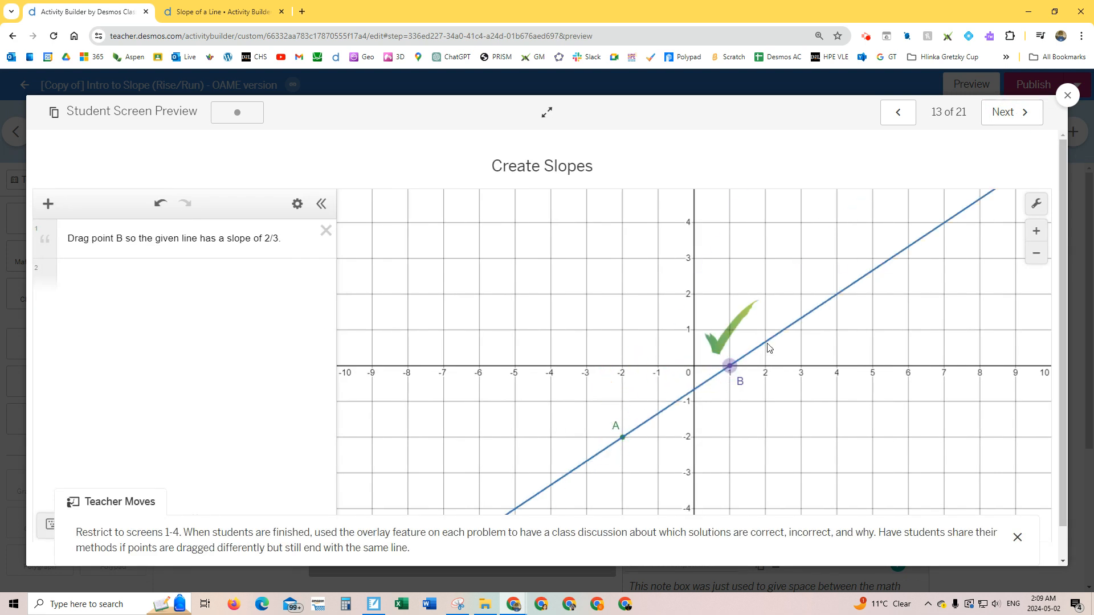
left_click(1016, 538)
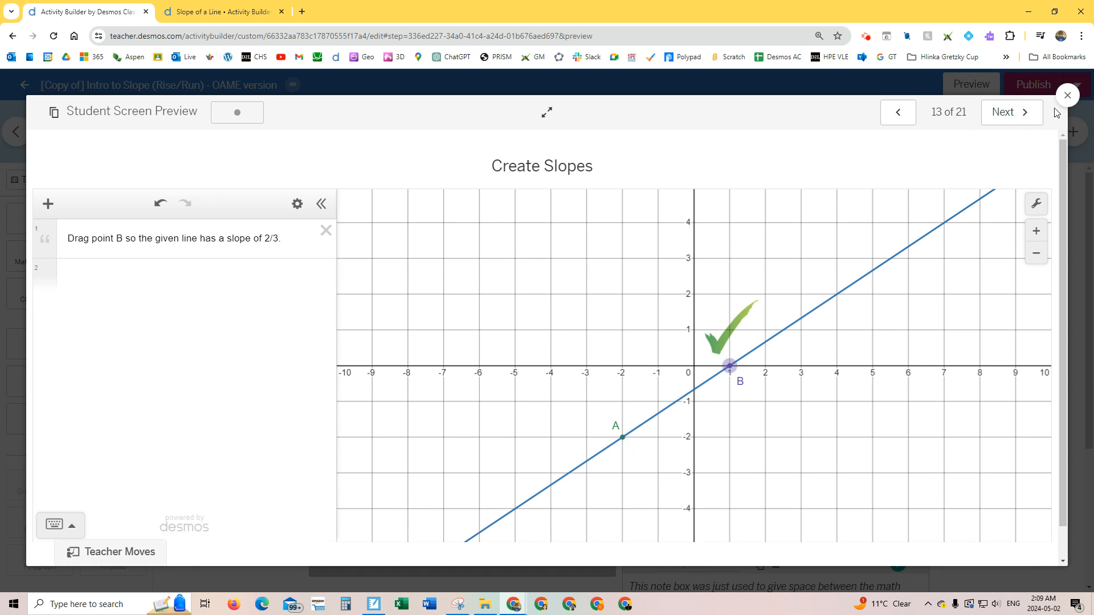
left_click(1067, 96)
Step: Return to the Slope of a Line activity and preview screen 7, the card sort matching slopes to graphs
left_click(244, 16)
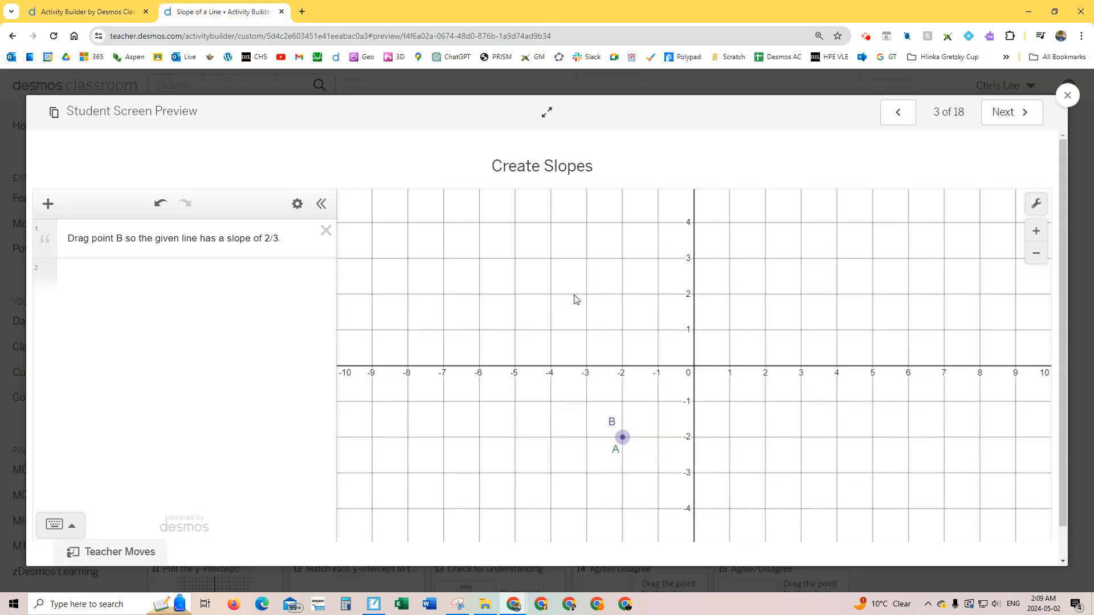
left_click(1002, 114)
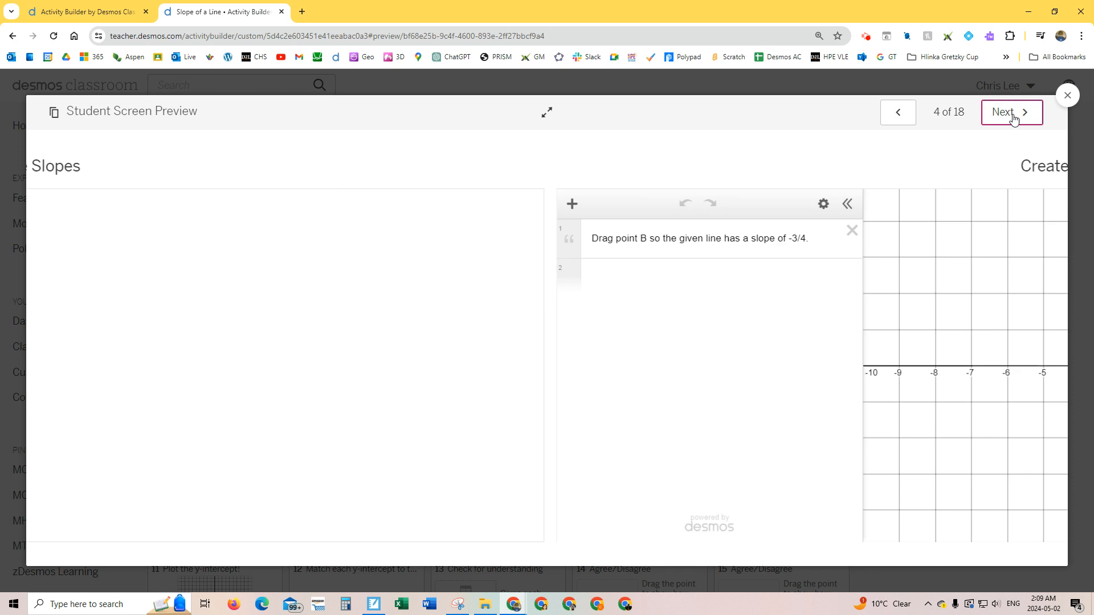
left_click(1067, 95)
scroll(671, 316, "down", 2)
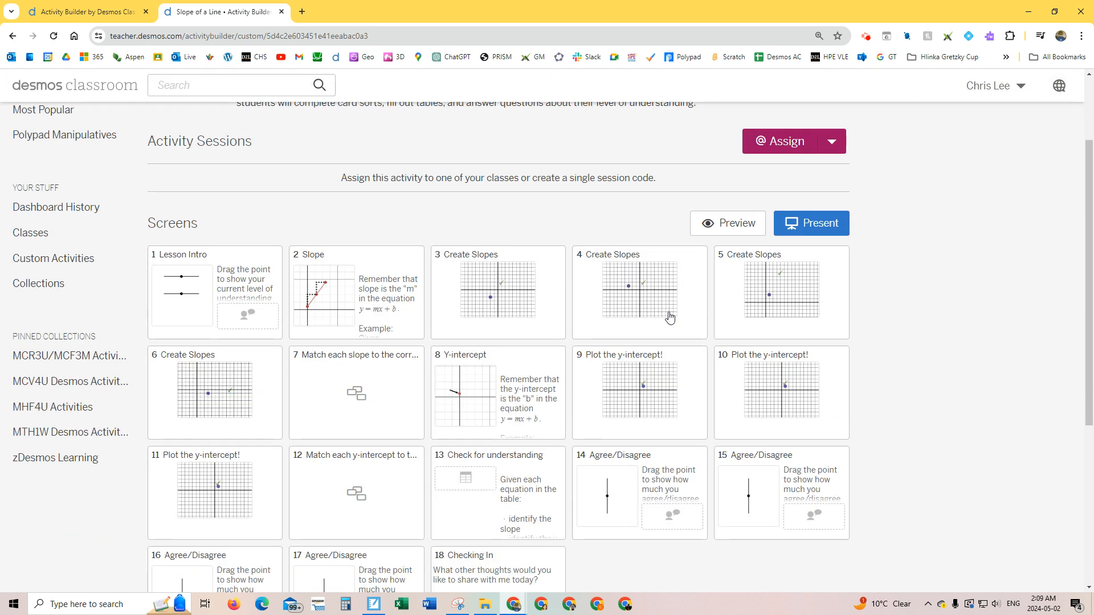
left_click(399, 392)
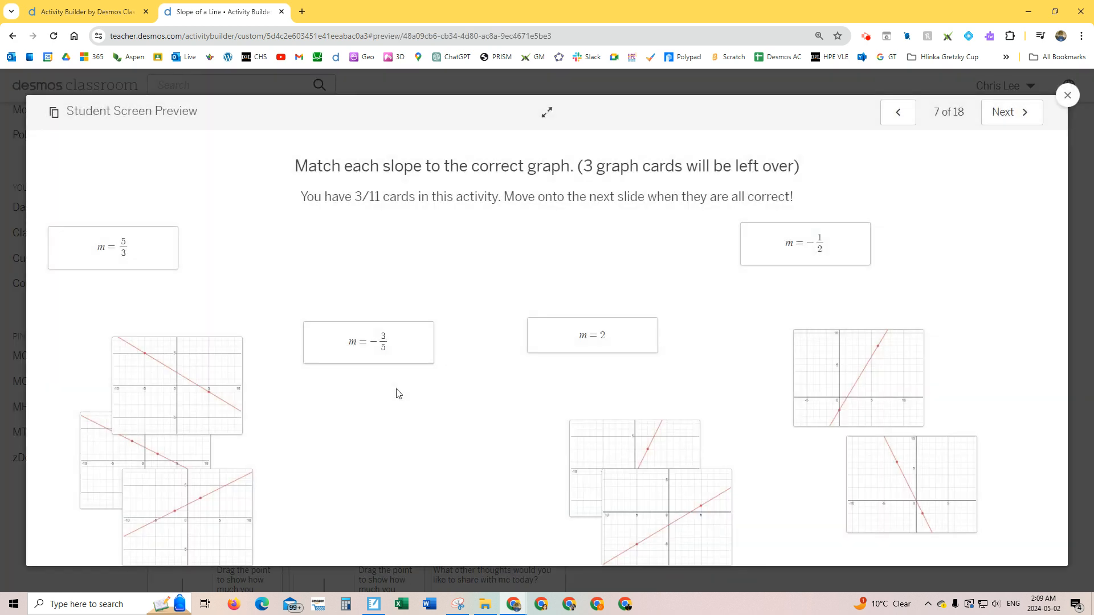
Step: Try out the card sort by matching the m = 2 and m = -3/5 cards with graph cards
left_click_drag(381, 348, 386, 281)
left_click_drag(608, 345, 600, 298)
left_click_drag(637, 454, 557, 379)
left_click_drag(571, 444, 579, 325)
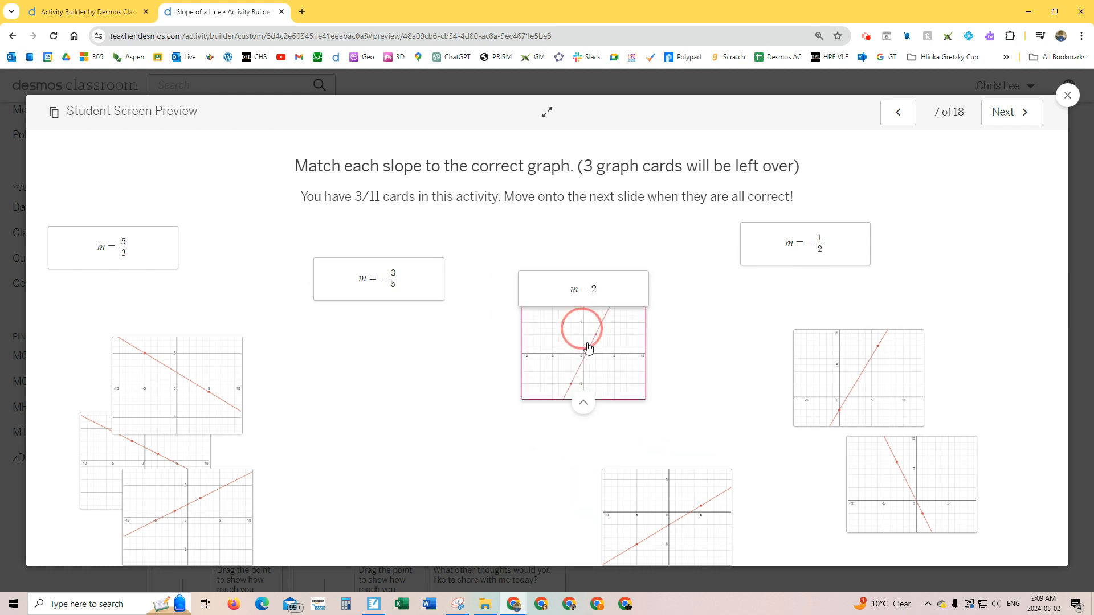
left_click_drag(227, 520, 443, 479)
left_click(145, 490)
left_click_drag(159, 492, 352, 337)
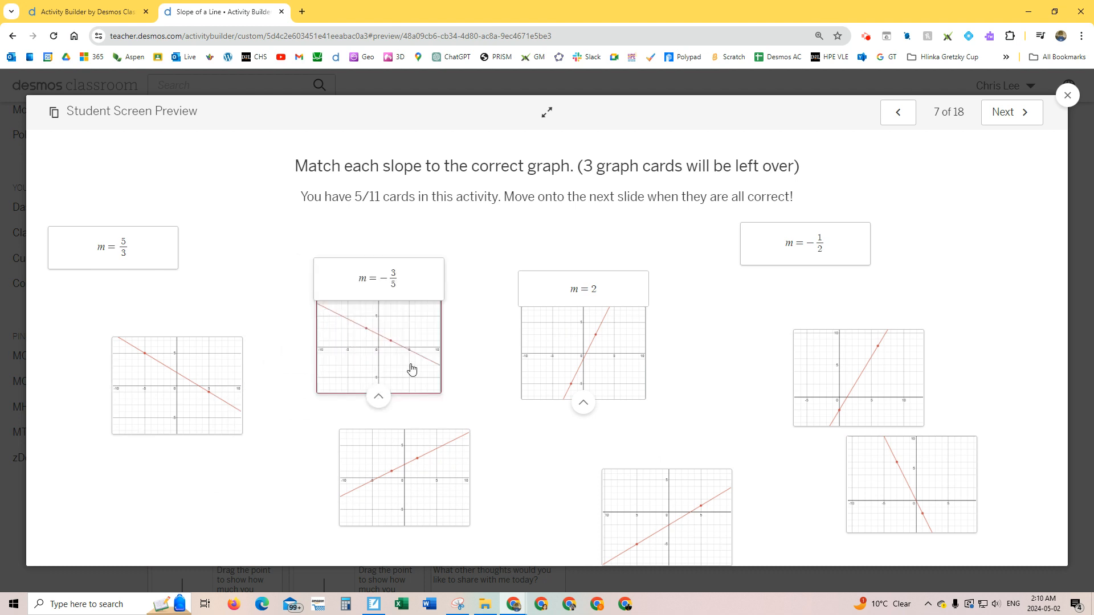
Step: Copy the card sort screen and paste it after screen 13 in the Intro to Slope copy
left_click(53, 117)
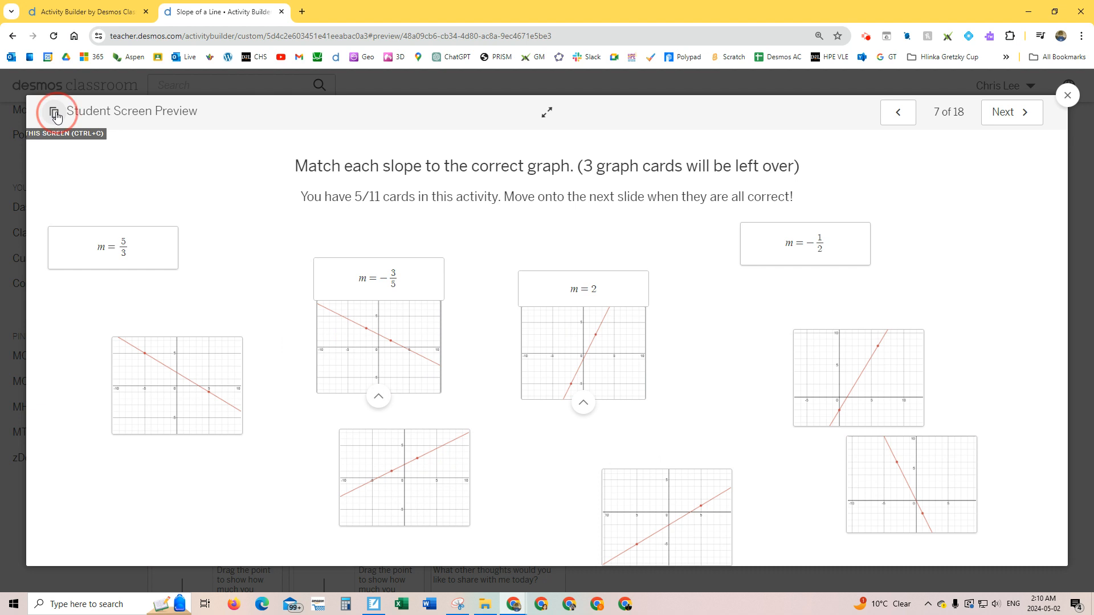
left_click(102, 17)
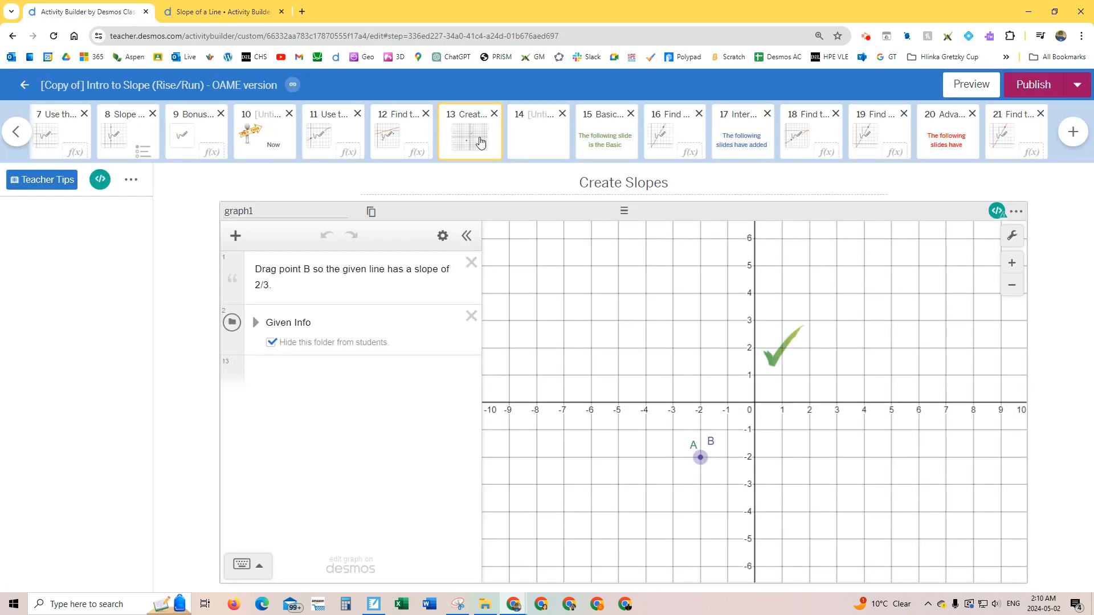
key("ctrl+v")
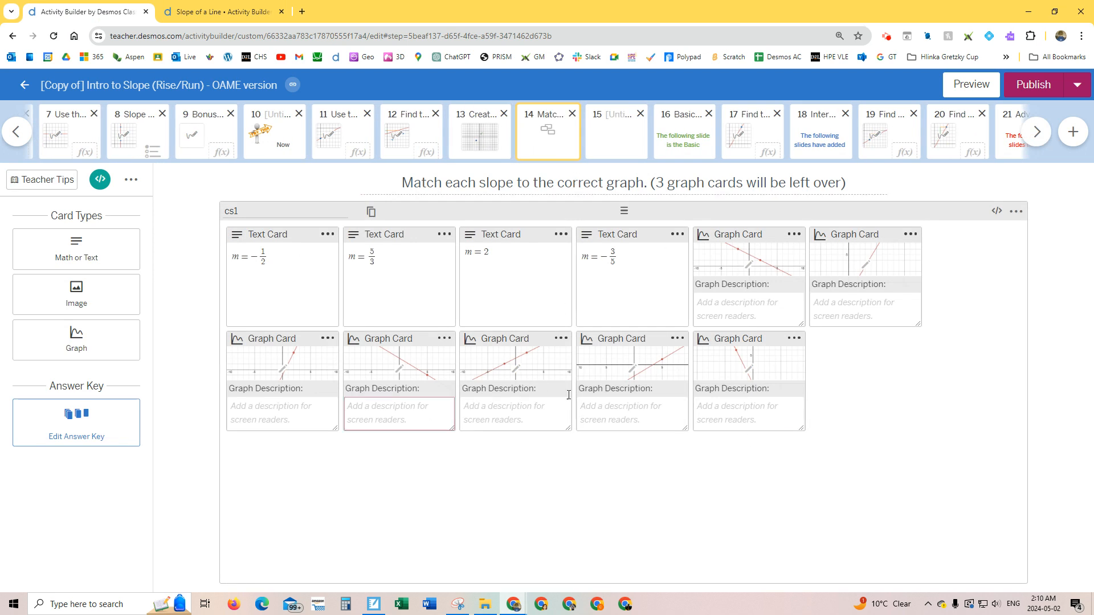
Step: Preview the pasted card sort on screen 14, move the m = 5/3 card and a graph card, and close the preview
left_click(967, 91)
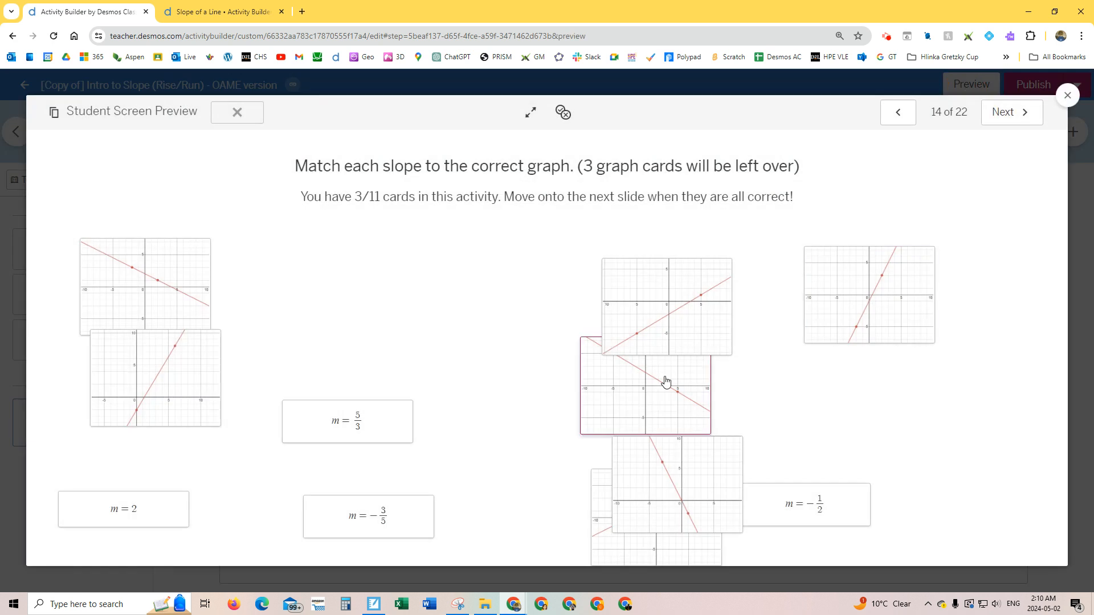
left_click_drag(361, 422, 409, 363)
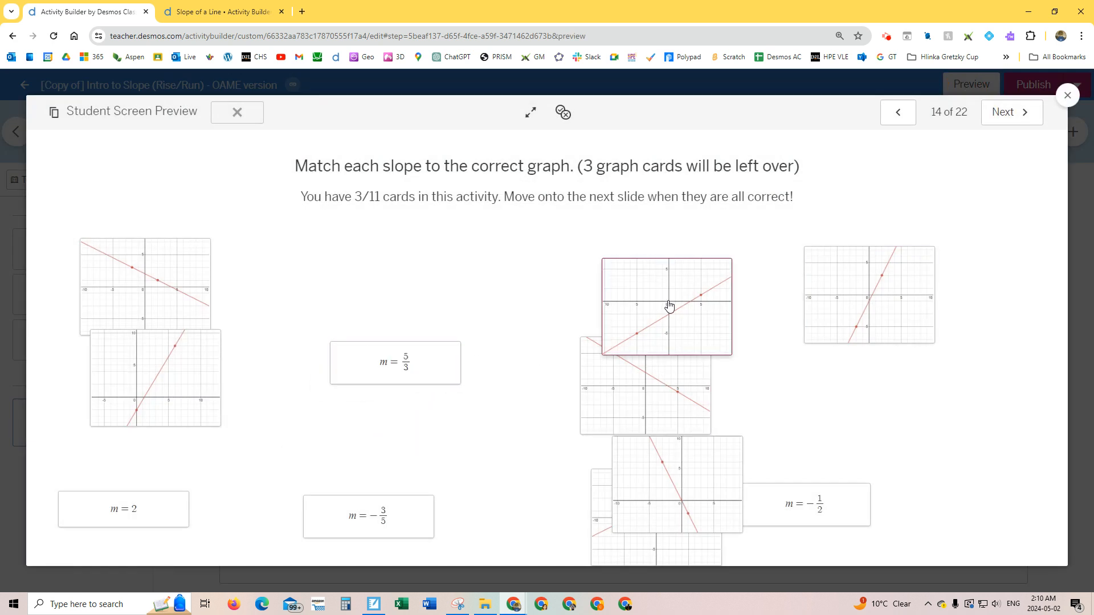
left_click_drag(663, 314, 567, 281)
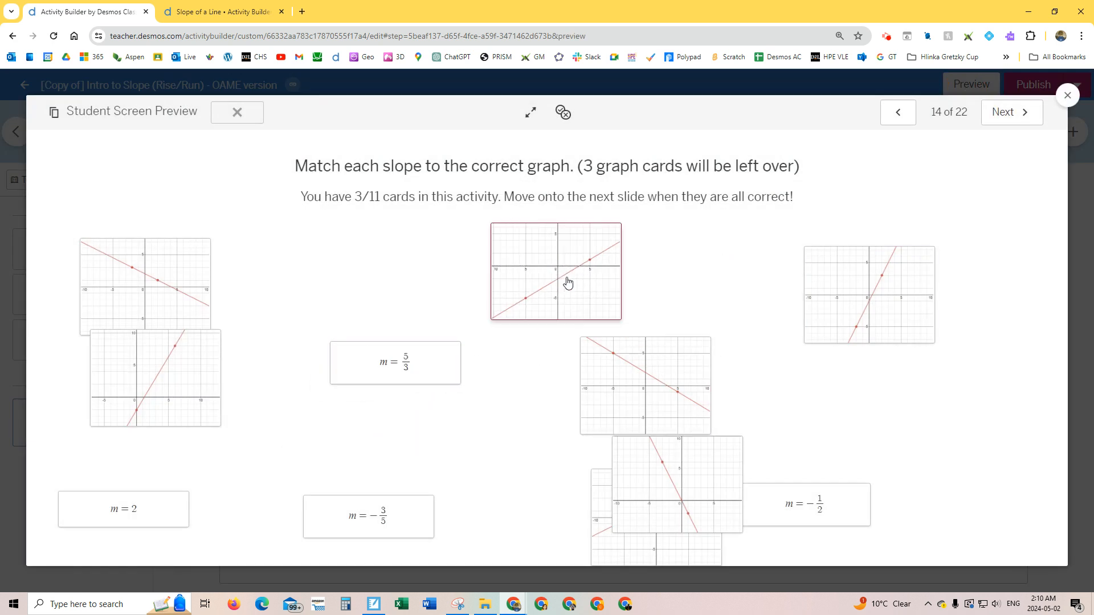
left_click(1066, 96)
left_click(699, 299)
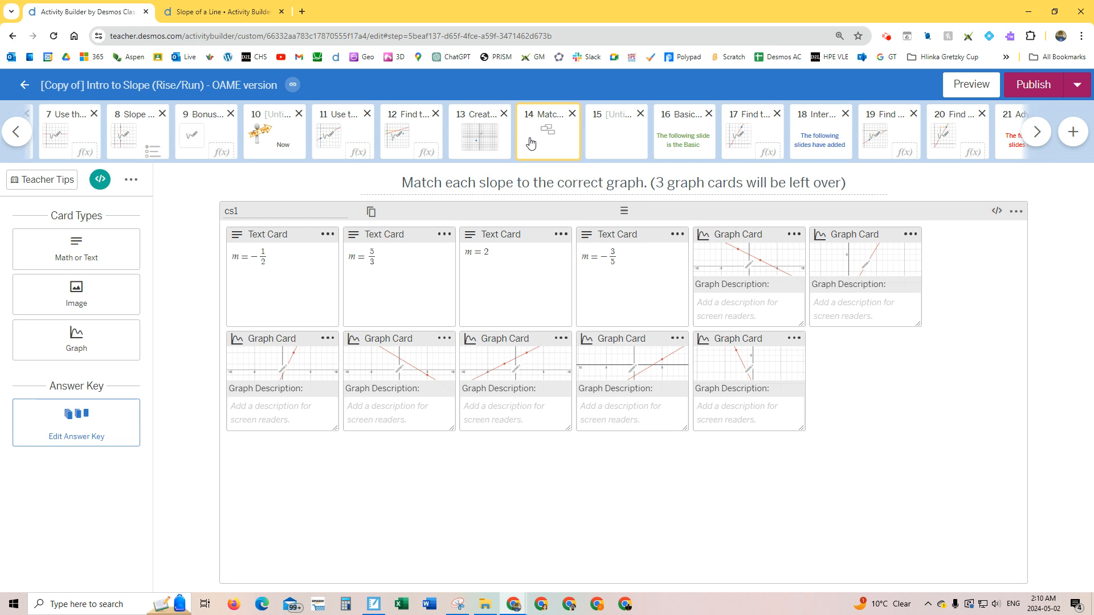
Step: Publish the Intro to Slope copy and view its assignment options without choosing one
left_click(1034, 85)
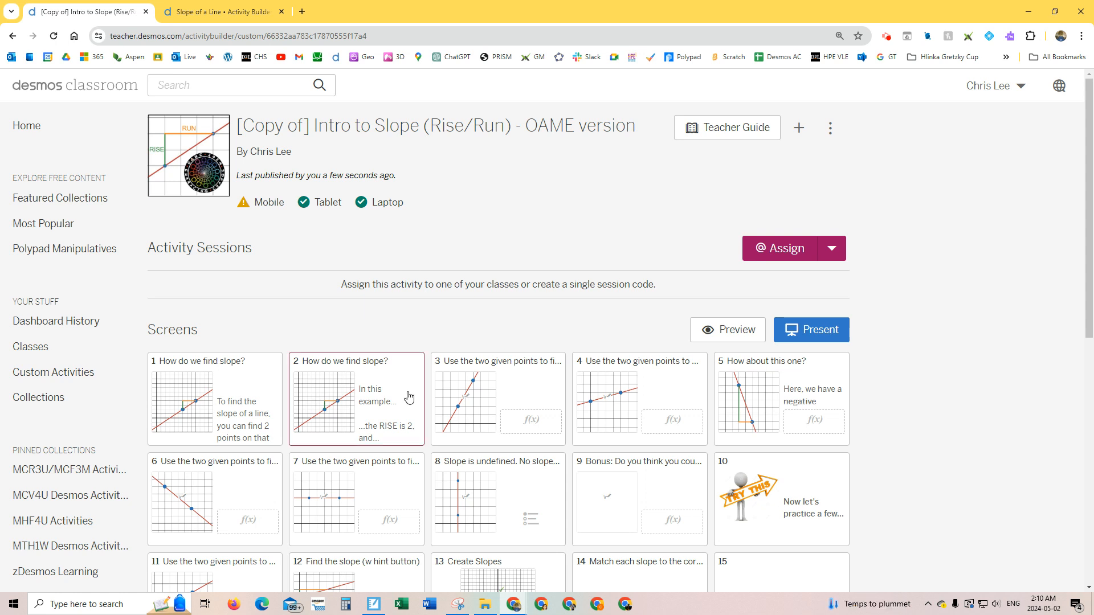
left_click(832, 256)
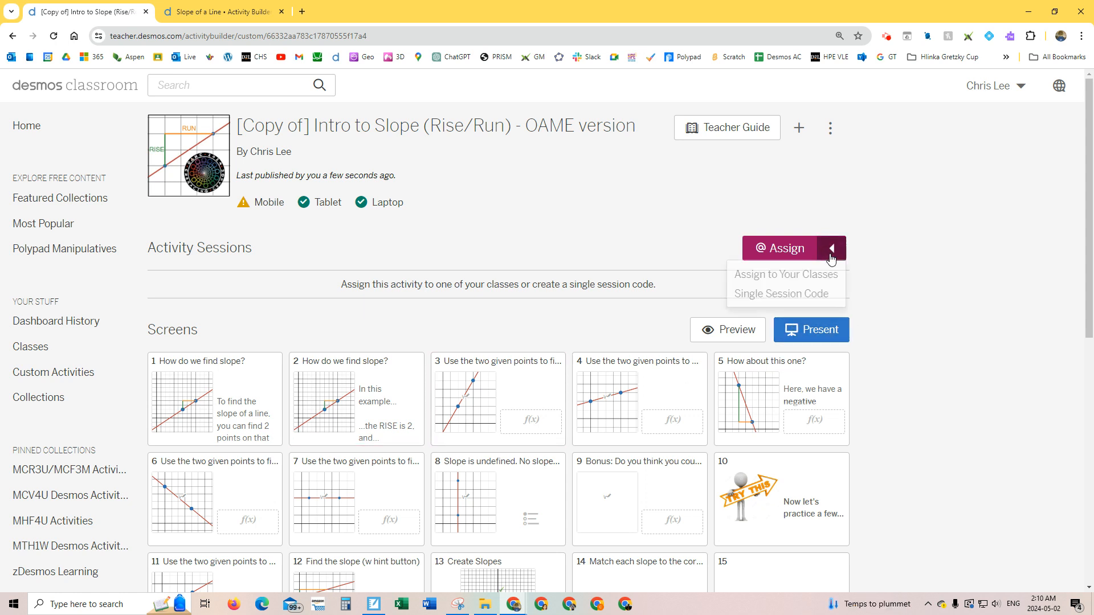
left_click(855, 221)
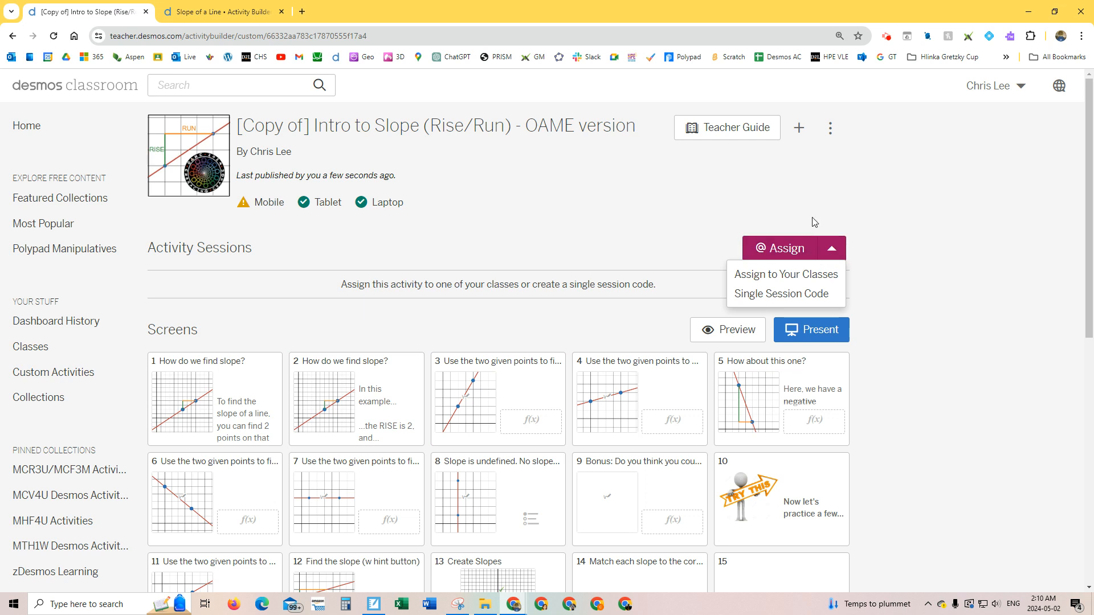